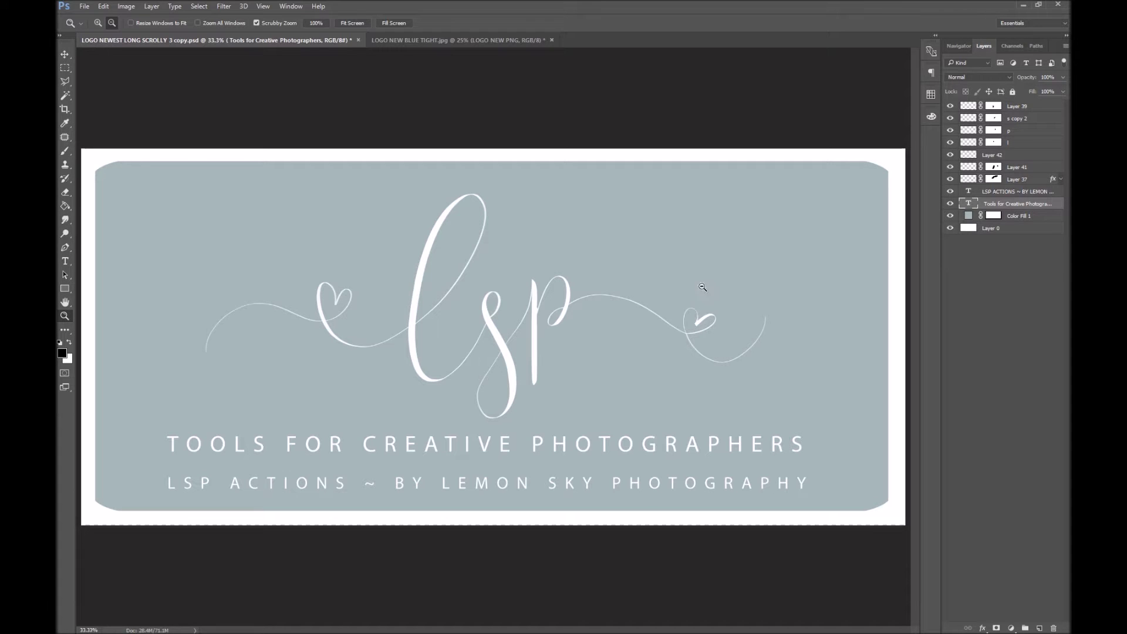
Bring the circular LOGO NEW BLUE TIGHT.jpg logo document to the front
left_click(413, 40)
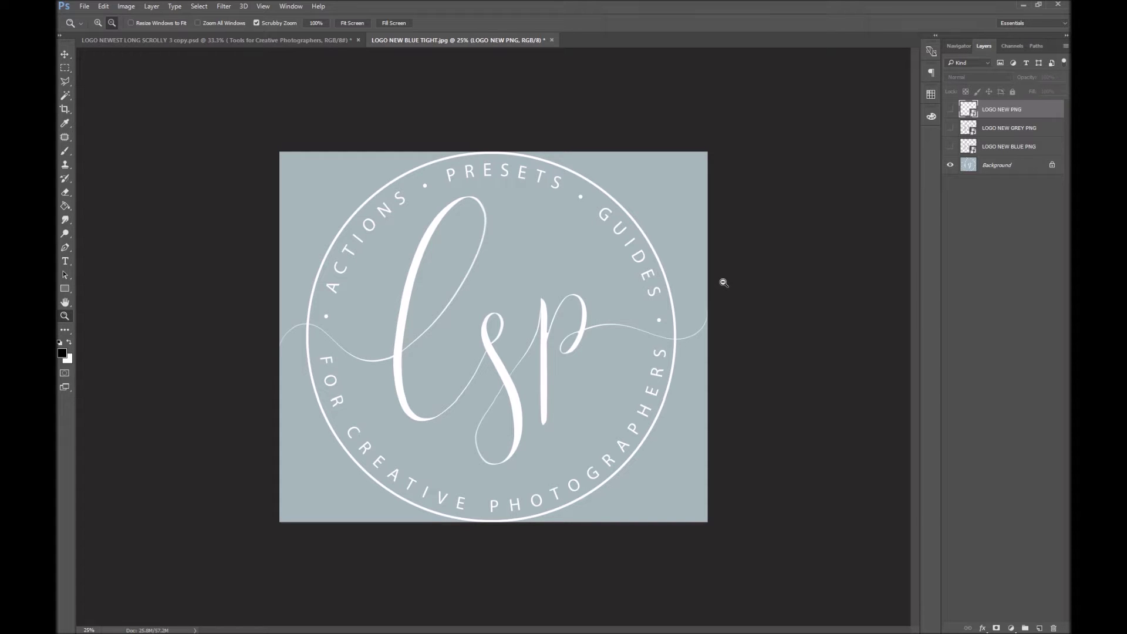
Zoom out on both the banner logo and the circular logo documents to compare them
left_click(275, 40)
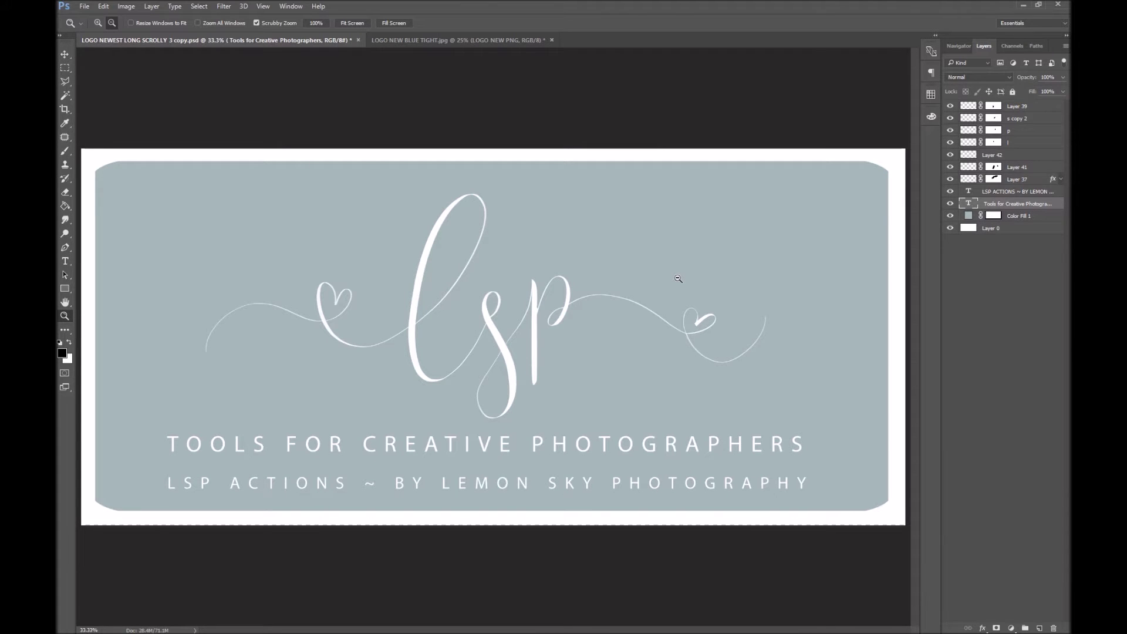
left_click(613, 322)
left_click(398, 41)
left_click(519, 297)
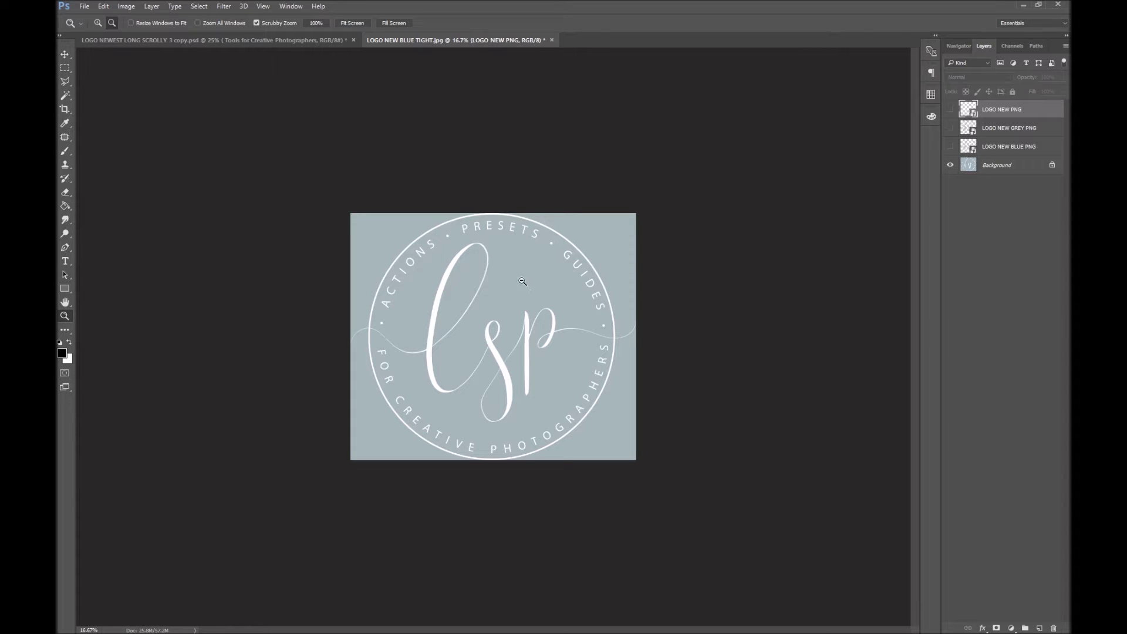
Return to the banner logo, then minimize Photoshop to reveal the Something French website
left_click(253, 39)
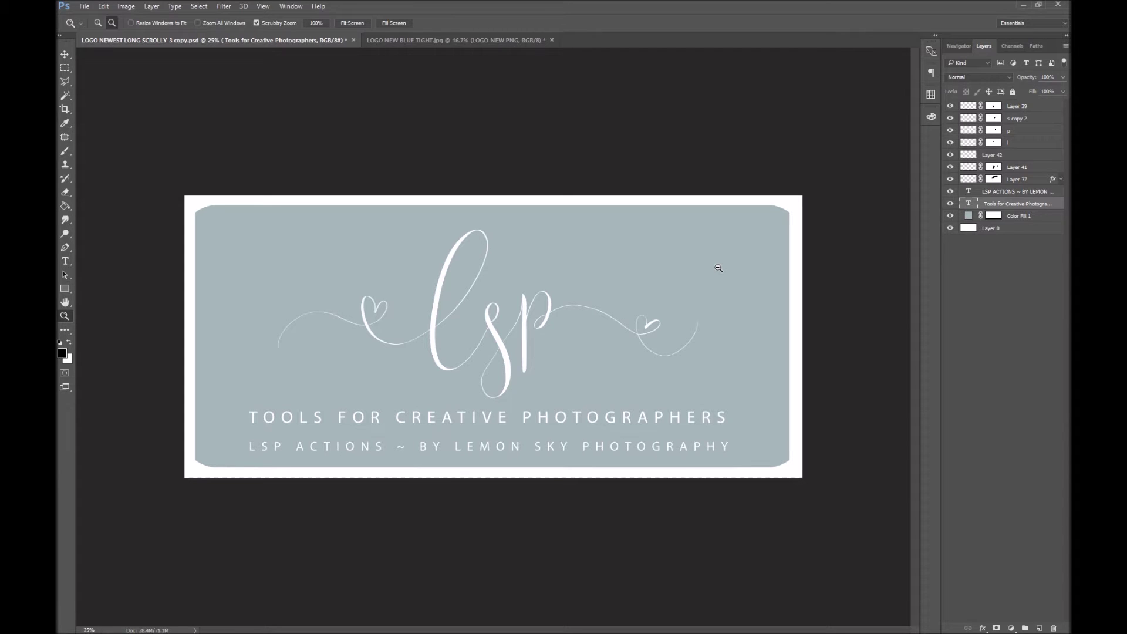
left_click(1024, 5)
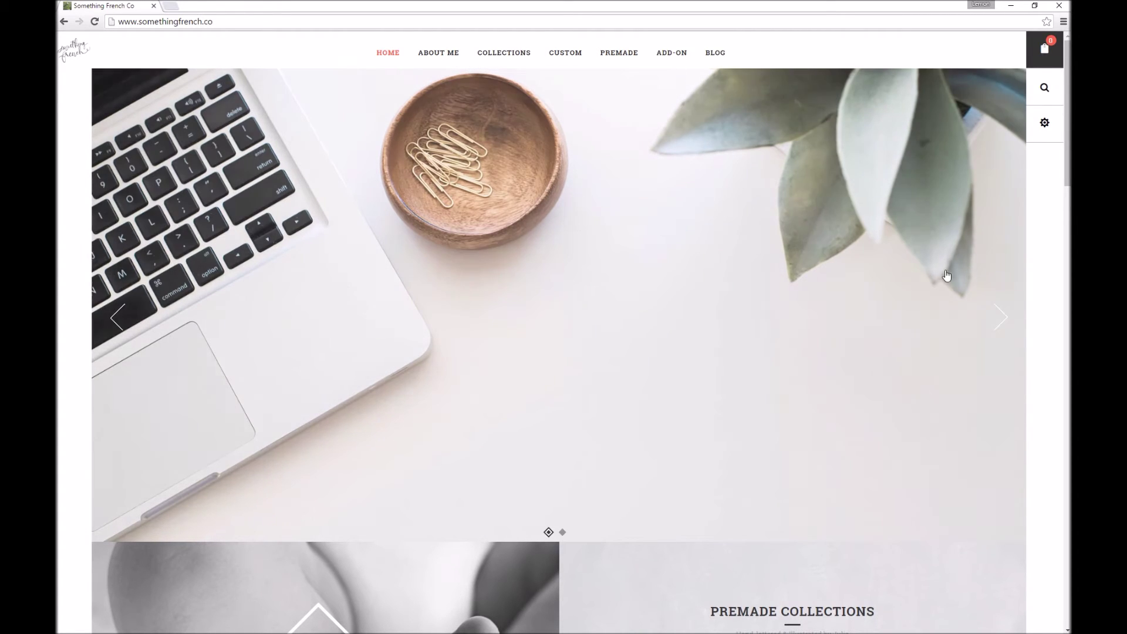
Open the PREMADE collection and select the Sugarlands Script Set product
left_click(617, 53)
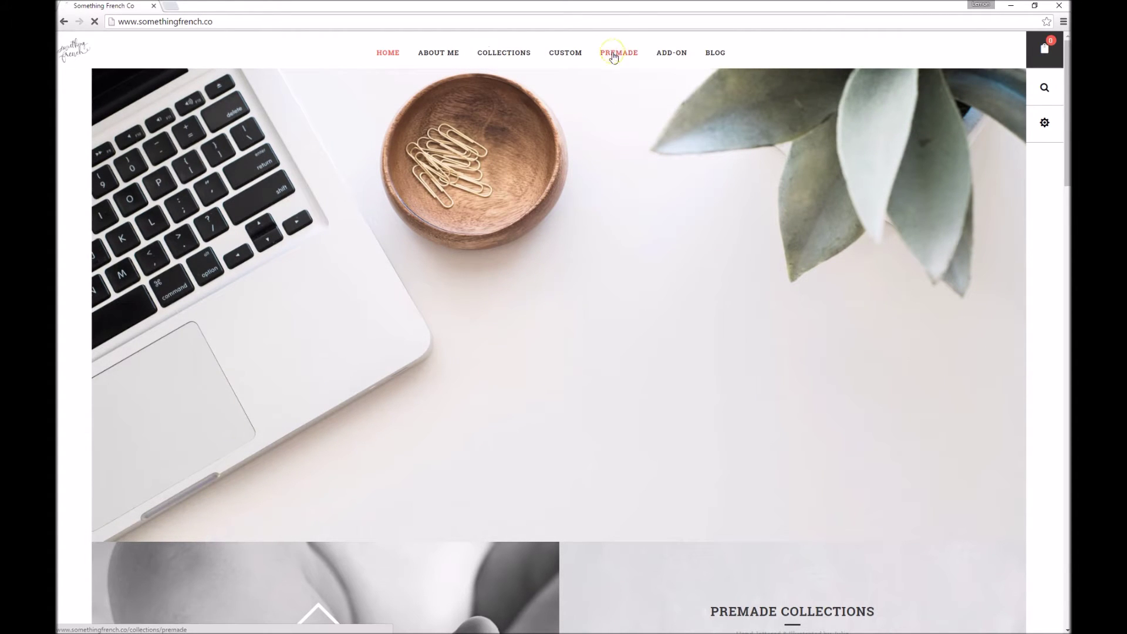
scroll(924, 404, "down", 9)
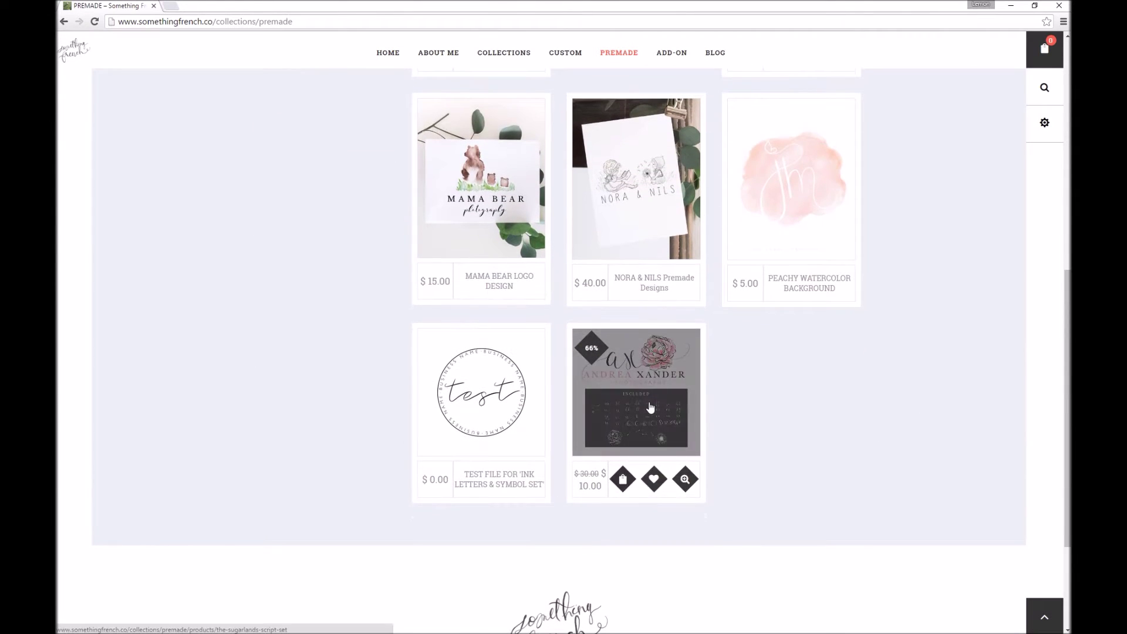
left_click(674, 422)
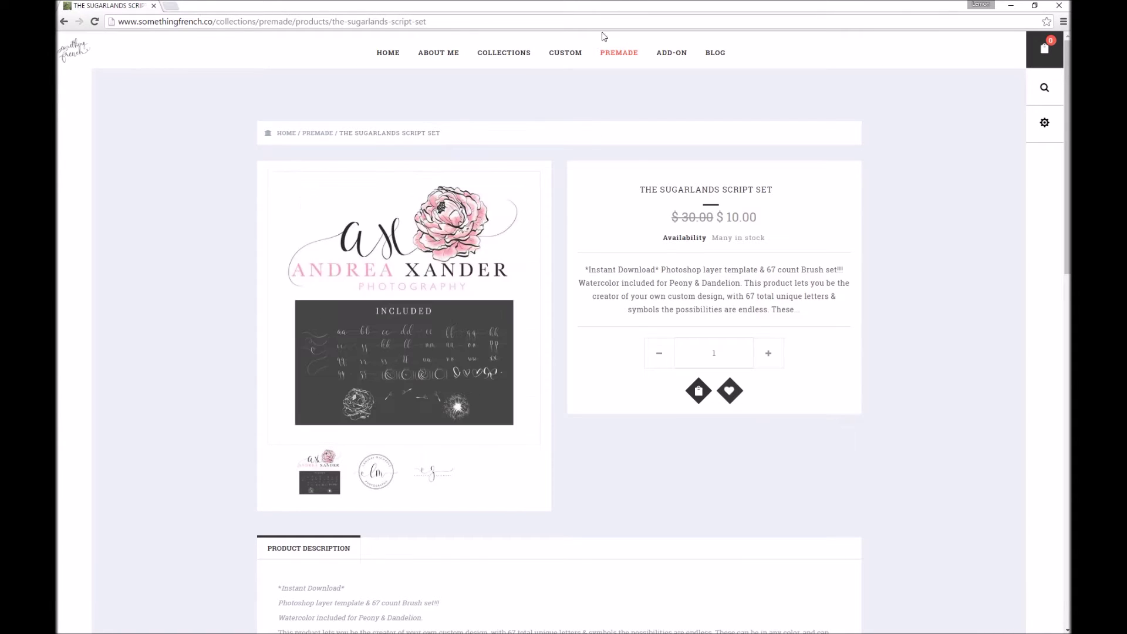
Go back to the PREMADE collection and reopen the Sugarlands Script Set product page
left_click(619, 52)
scroll(919, 433, "down", 4)
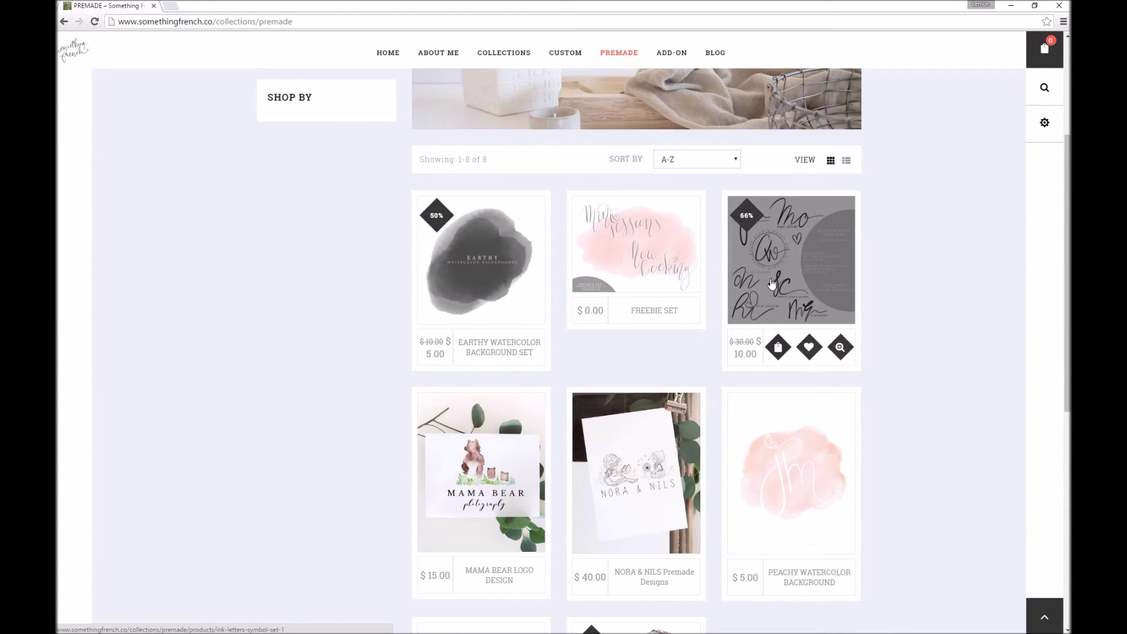
scroll(863, 411, "down", 4)
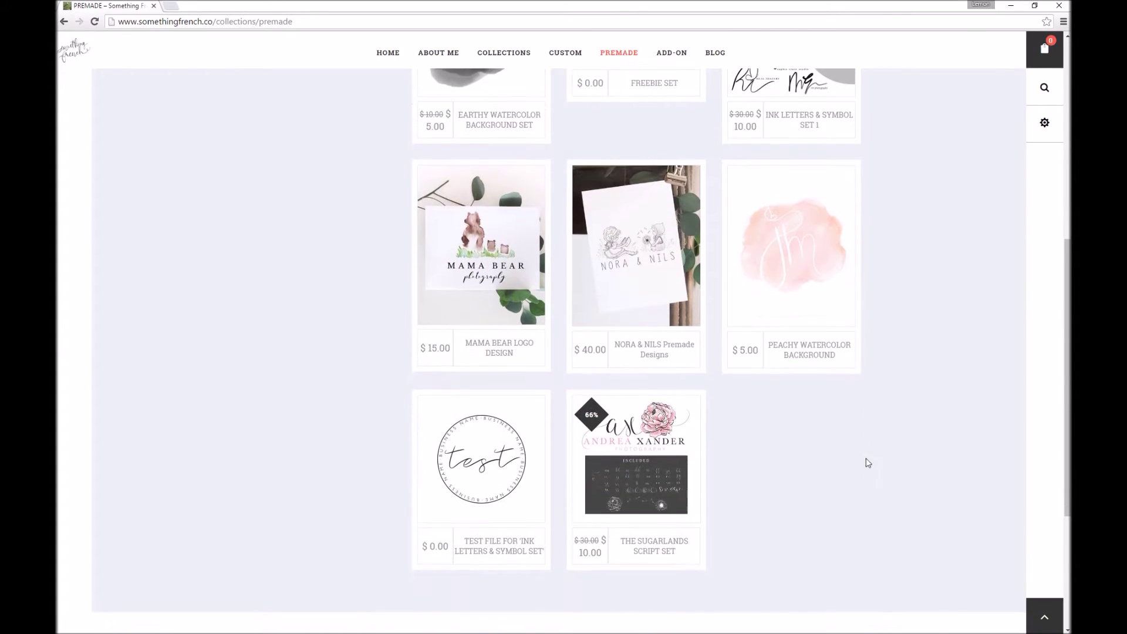
left_click(671, 496)
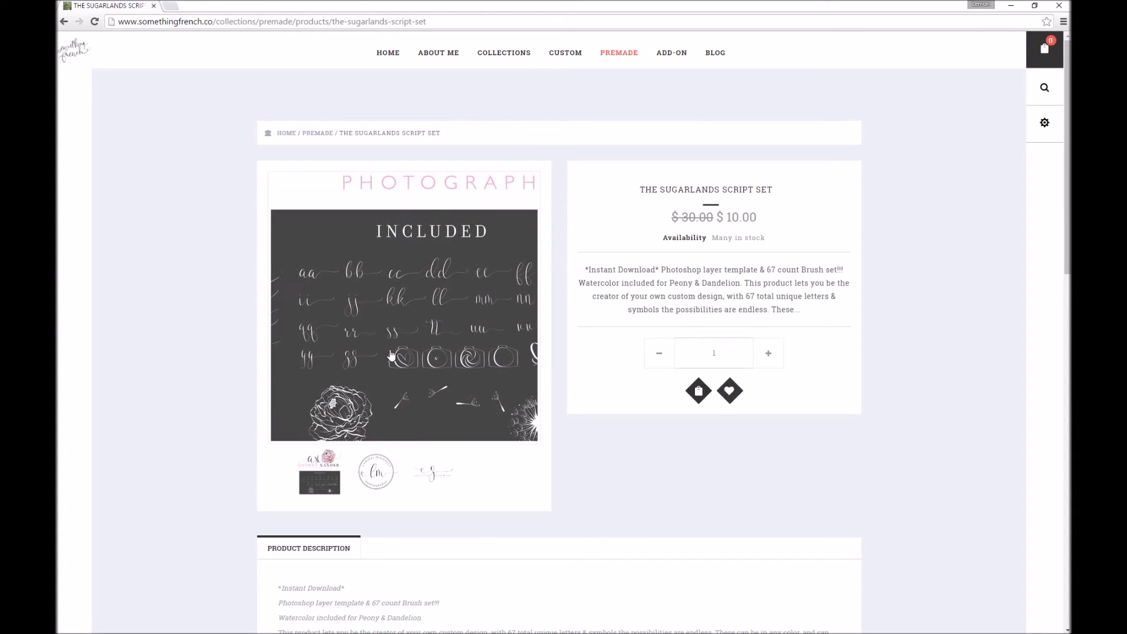
Preview the set's product images, including zaiella studios, then restore the browser to a smaller window
left_click(377, 473)
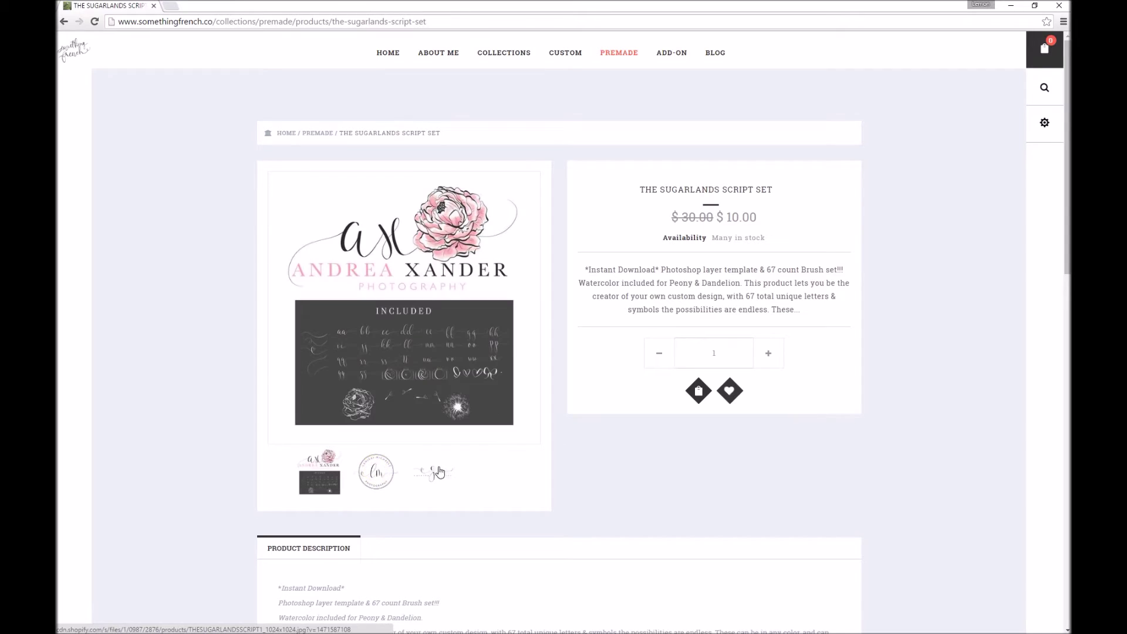
left_click(433, 475)
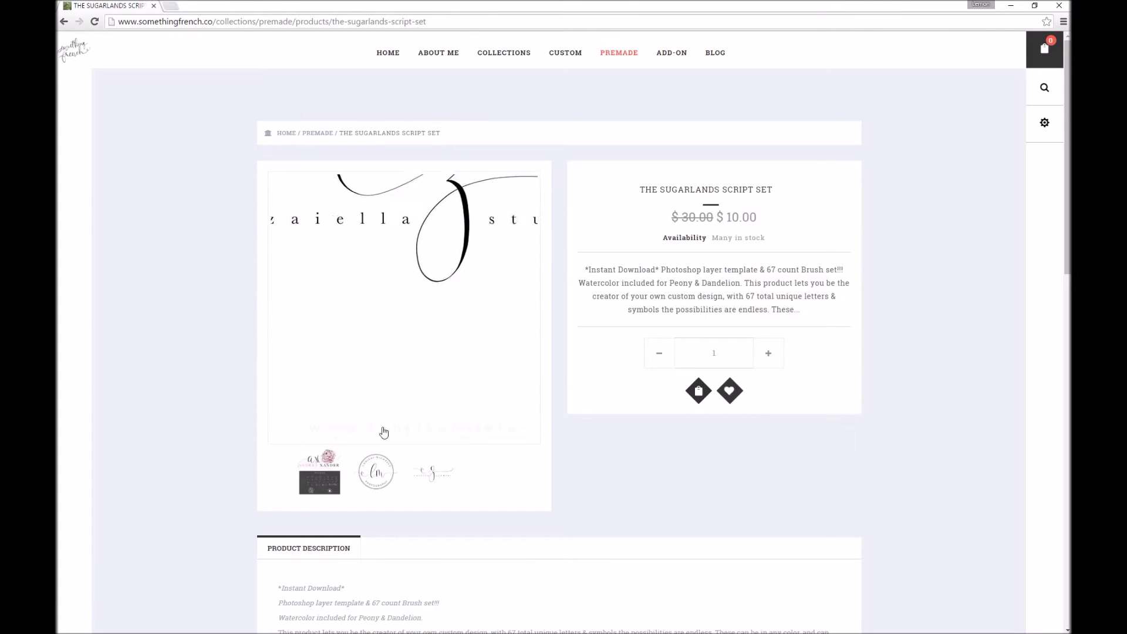
left_click(318, 491)
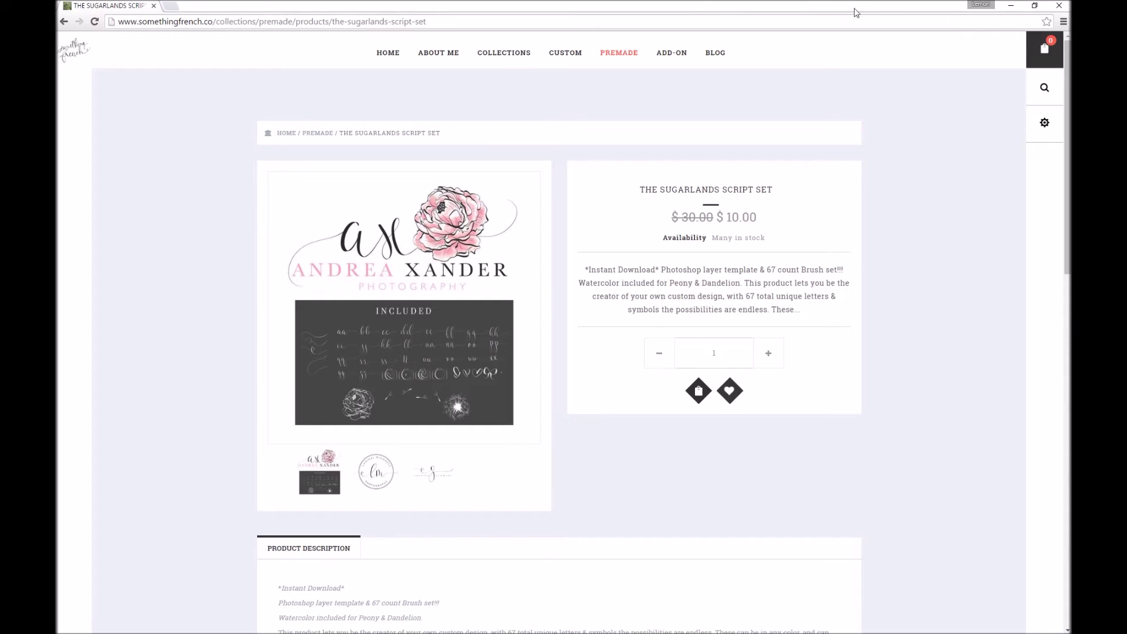
left_click_drag(790, 6, 794, 43)
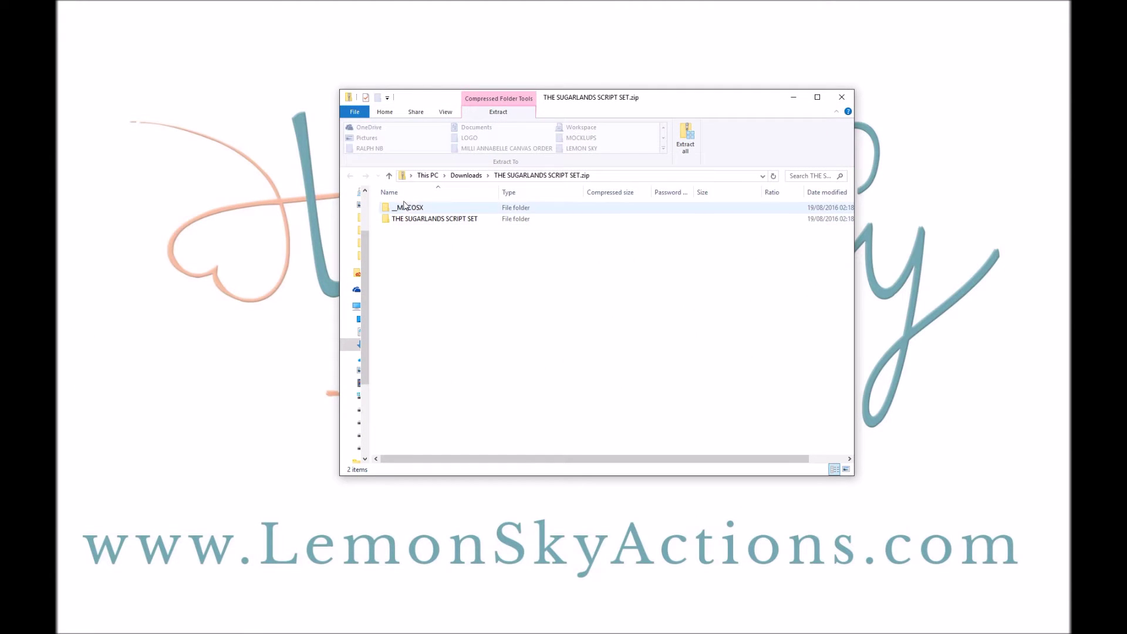
Open THE SUGARLANDS SCRIPT SET folder in the zip and load THE SUGARLANDS SCRIPT.abr into Photoshop
double_click(421, 223)
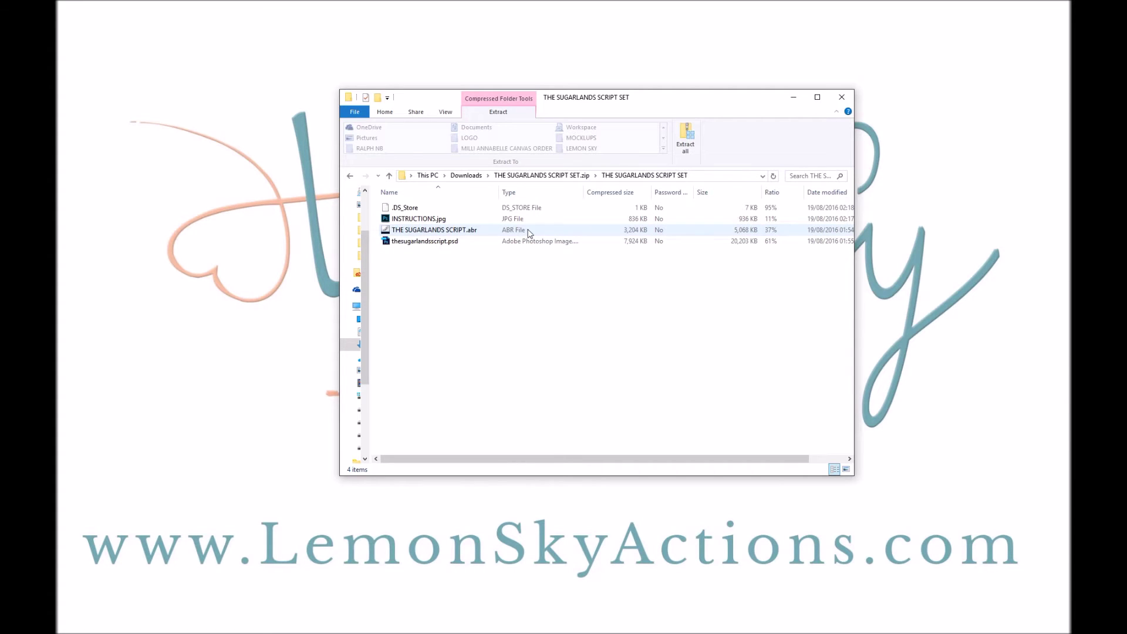
left_click(434, 232)
double_click(434, 232)
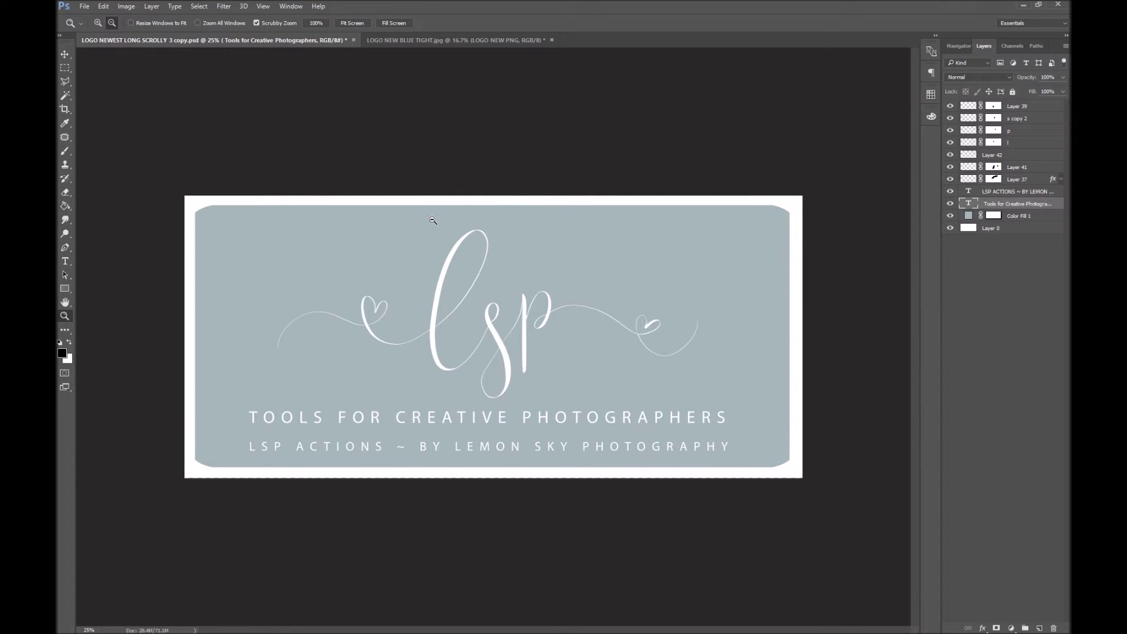
Check the new script brushes in the brush picker, decline rasterizing, and clear the logo tabs
left_click(65, 151)
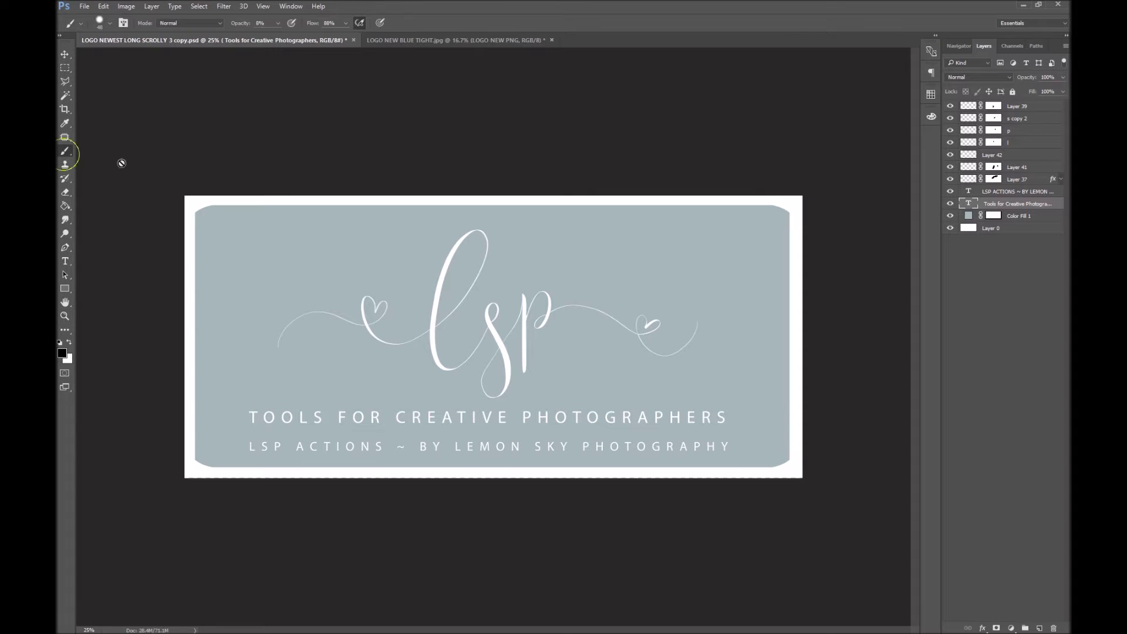
right_click(342, 249)
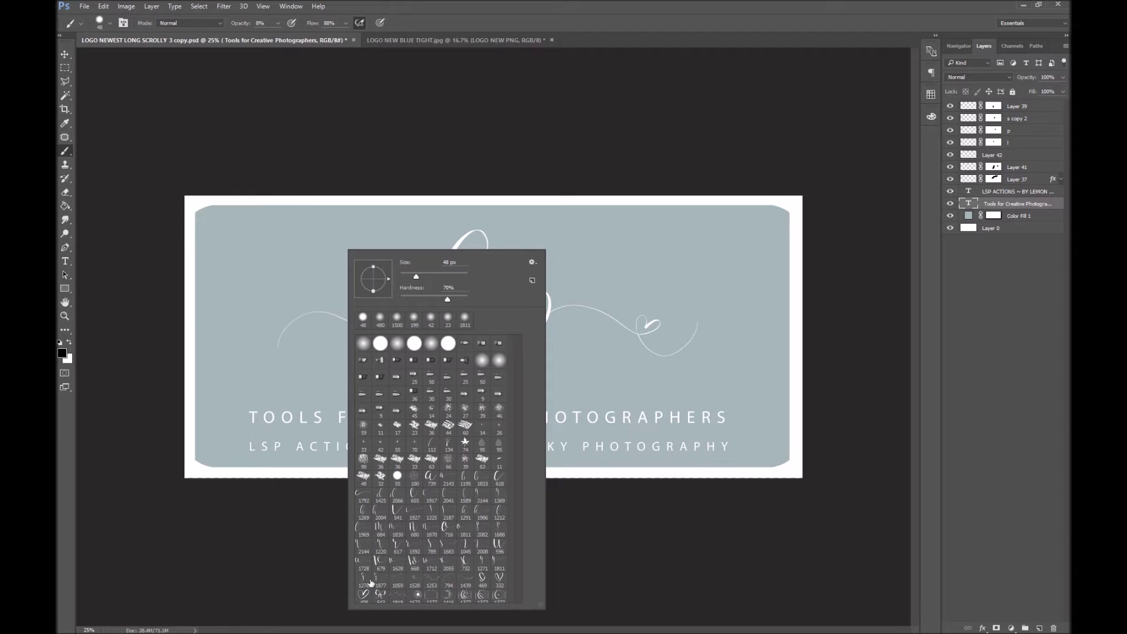
left_click(372, 88)
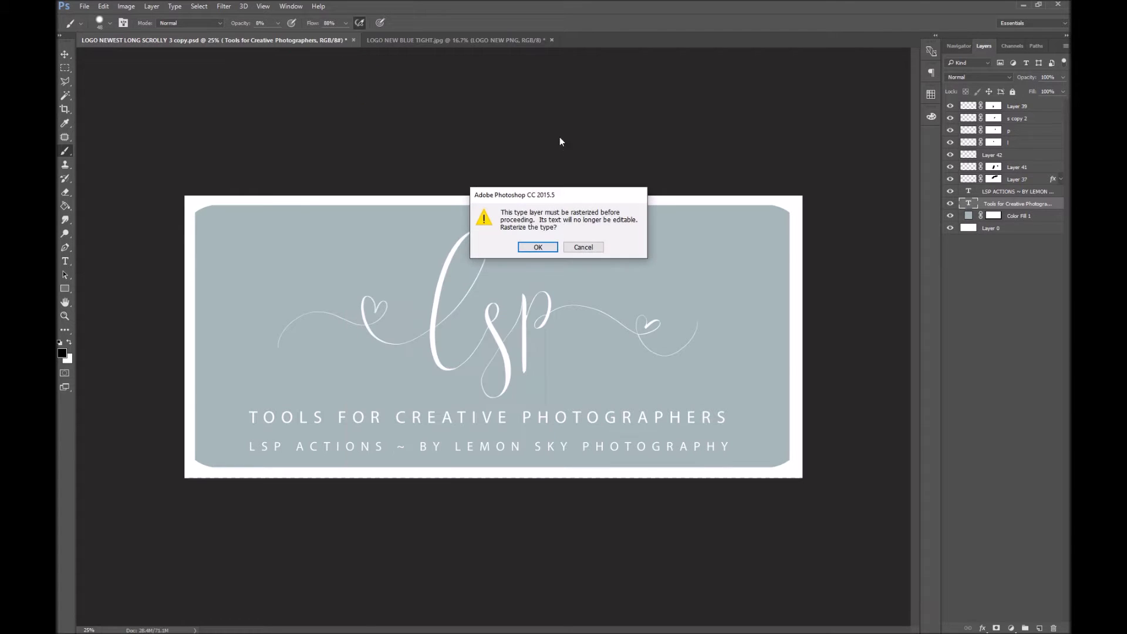
left_click(583, 252)
left_click_drag(611, 36, 505, 632)
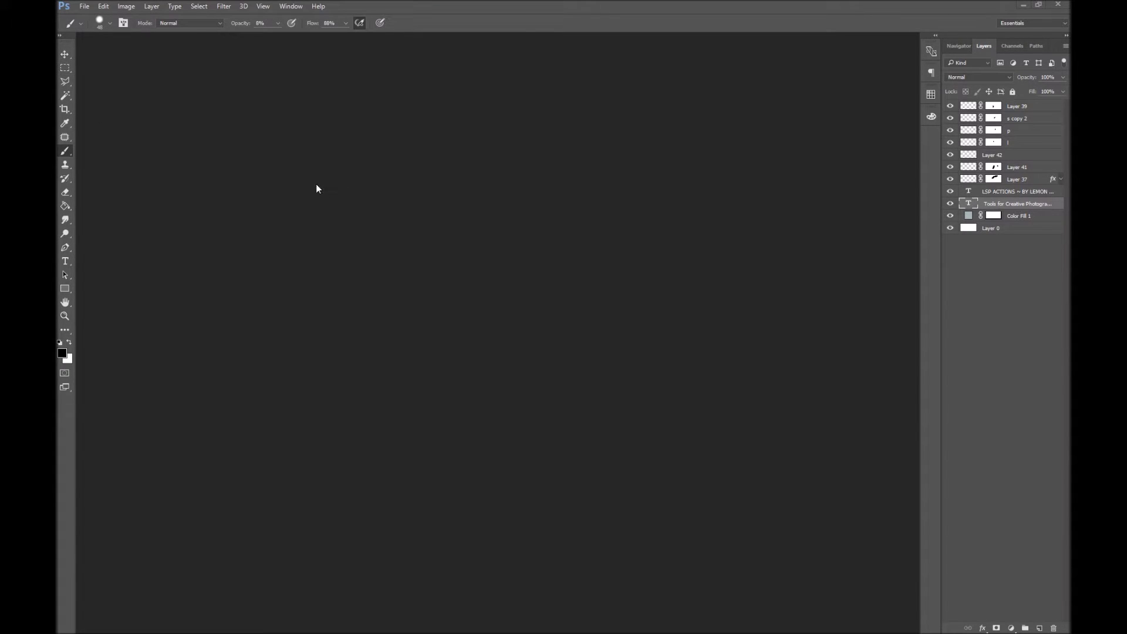
left_click(84, 5)
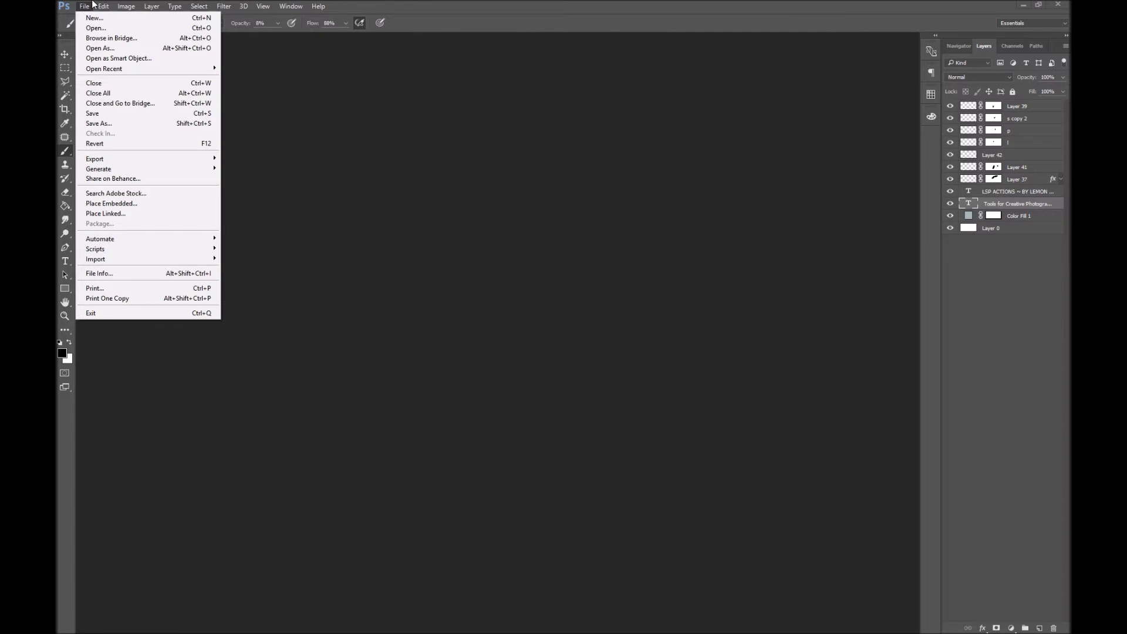
mouse_move(99, 6)
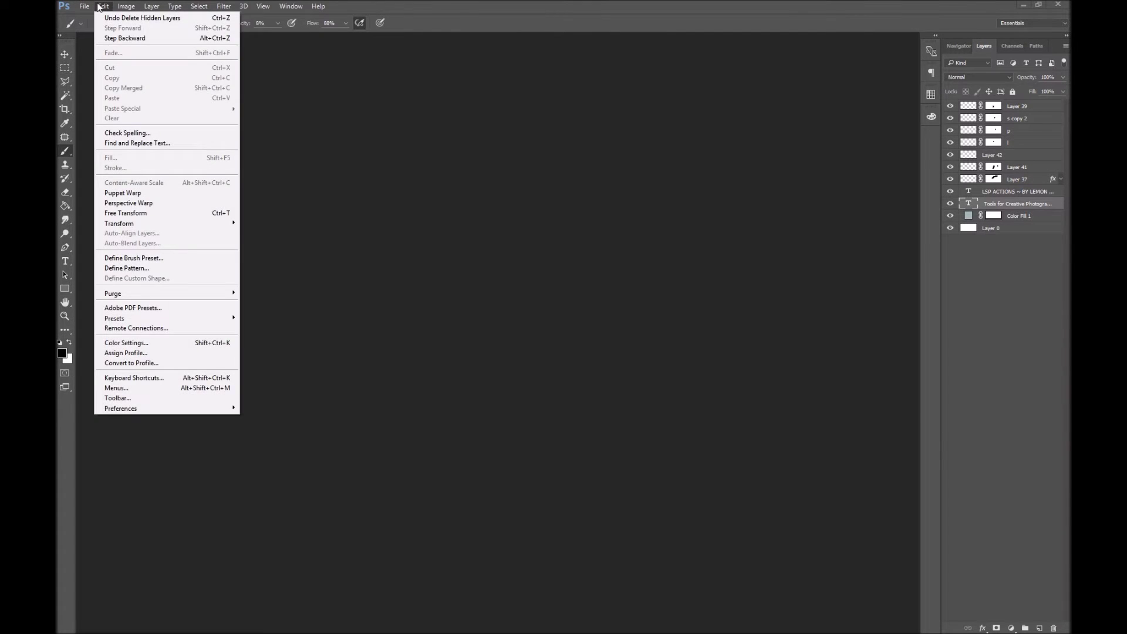
left_click(618, 101)
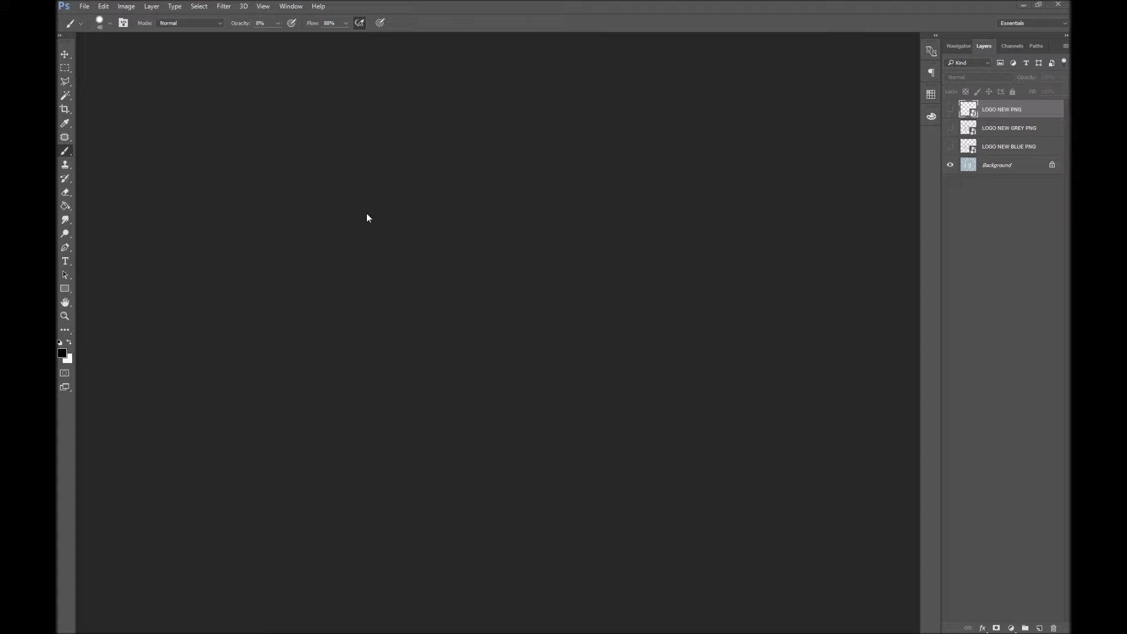
Create a new 30 × 30 inch document at 300 pixels/inch via File > New
left_click(85, 6)
left_click(91, 18)
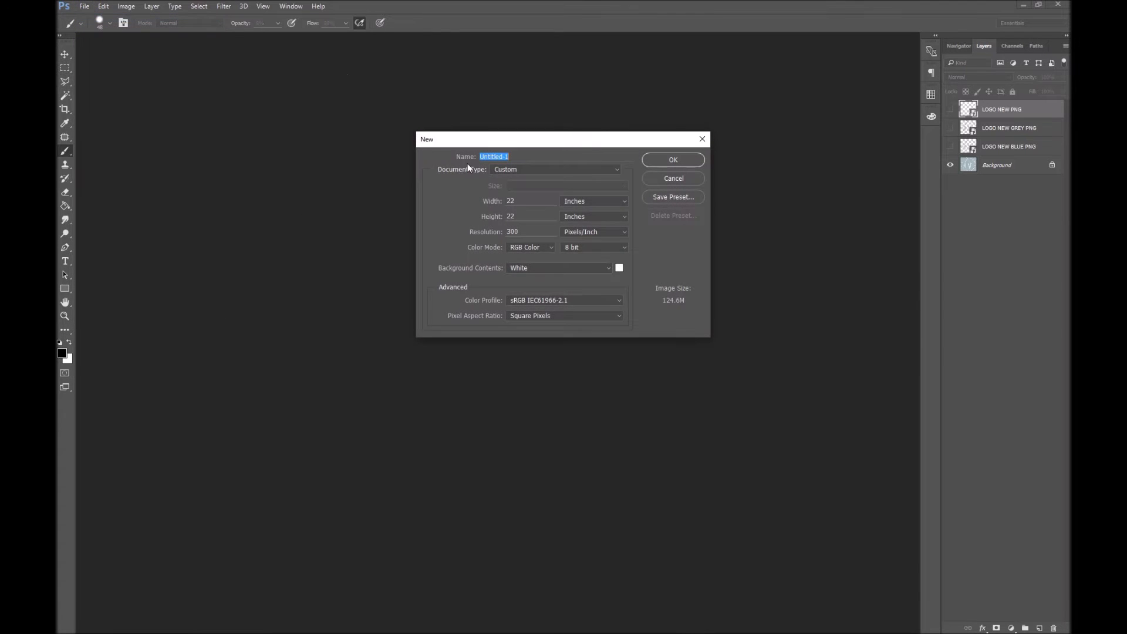
left_click(576, 203)
left_click(512, 214)
double_click(535, 201)
type("30")
key("Tab")
type("30")
left_click(673, 161)
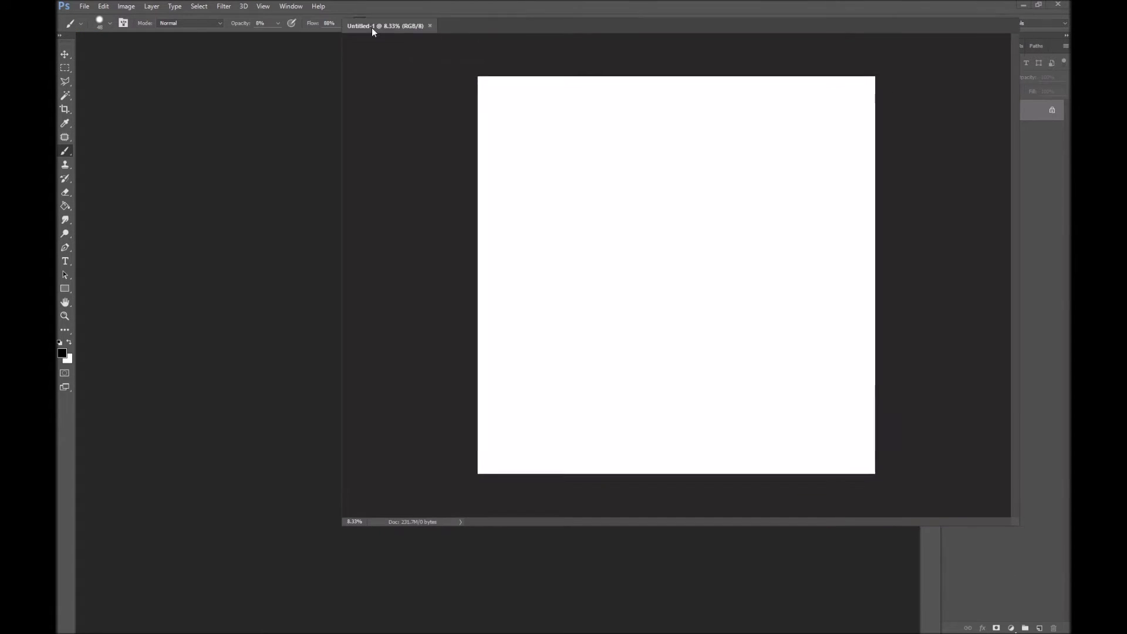
left_click_drag(371, 27, 364, 41)
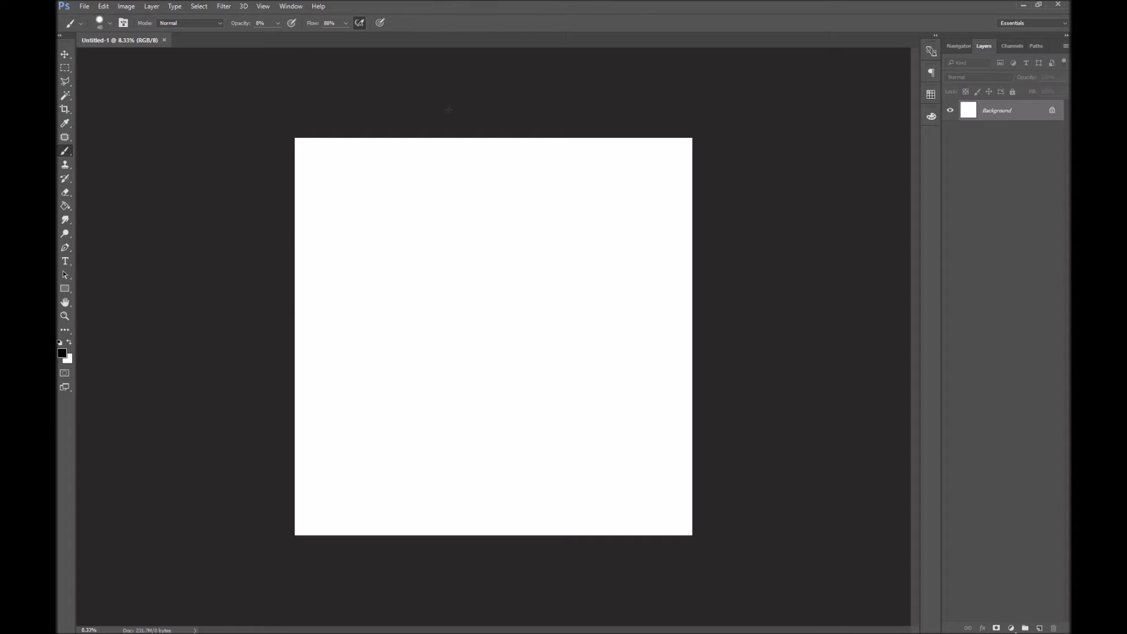
Set the foreground colour to grey by entering hex 777777 in the Color Picker
left_click(62, 353)
type("777777")
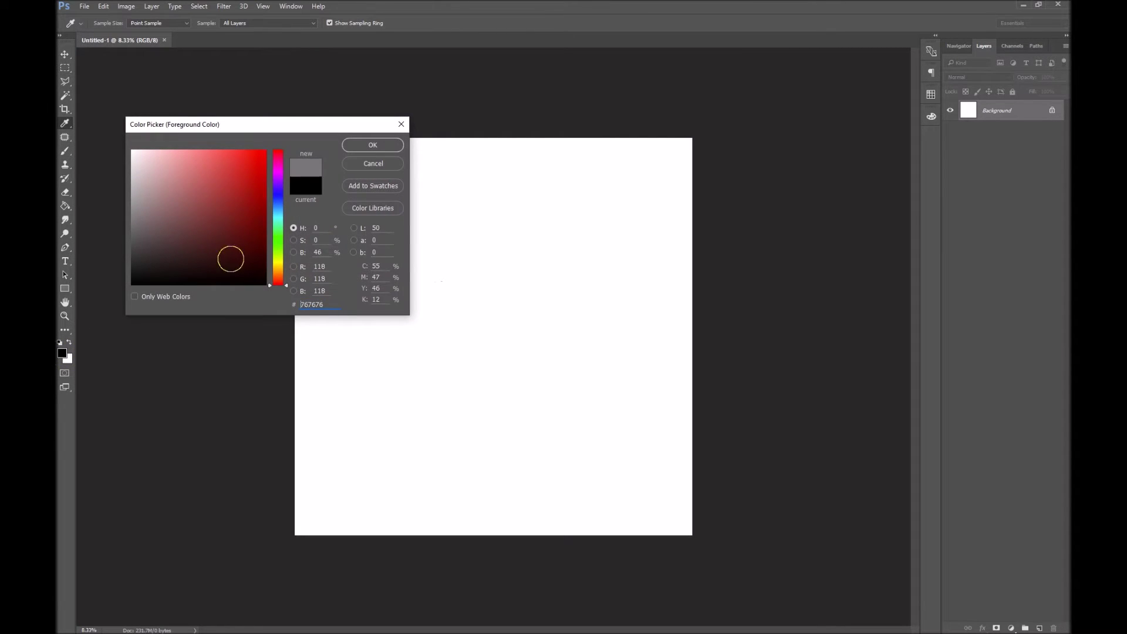
left_click(373, 145)
key("b")
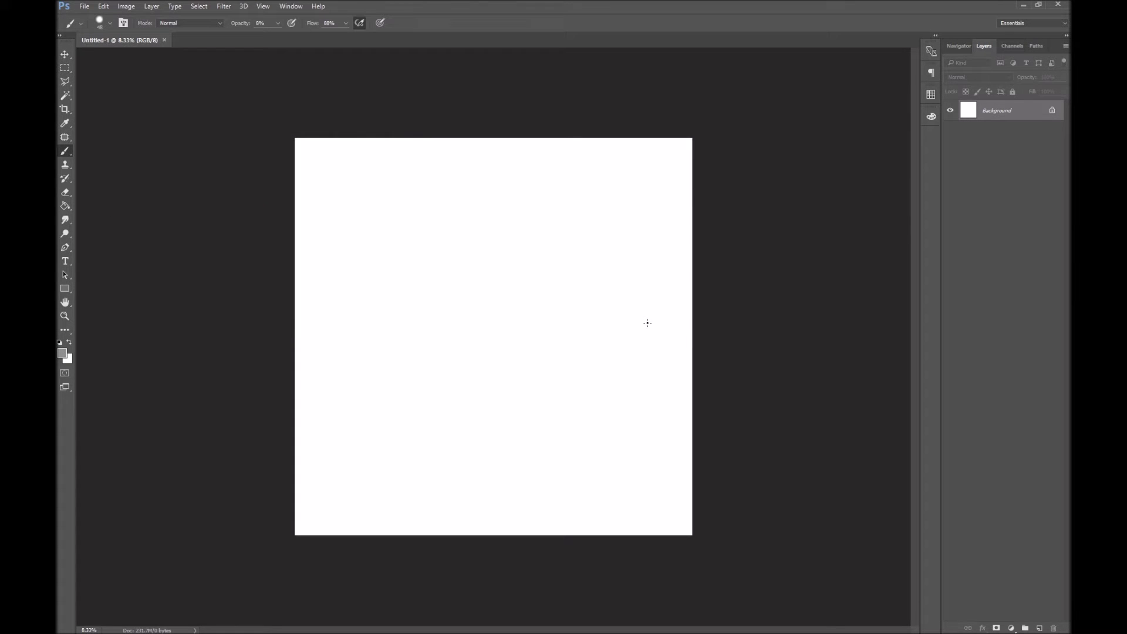
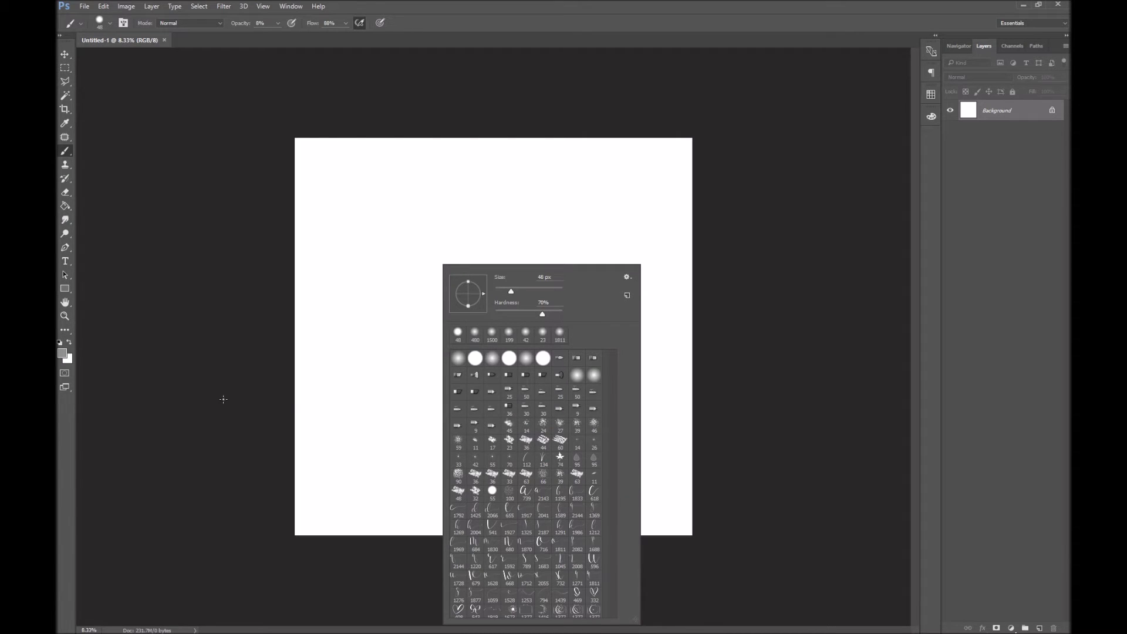
Test the brush with a couple of dabs on the canvas, then undo them
left_click(231, 286)
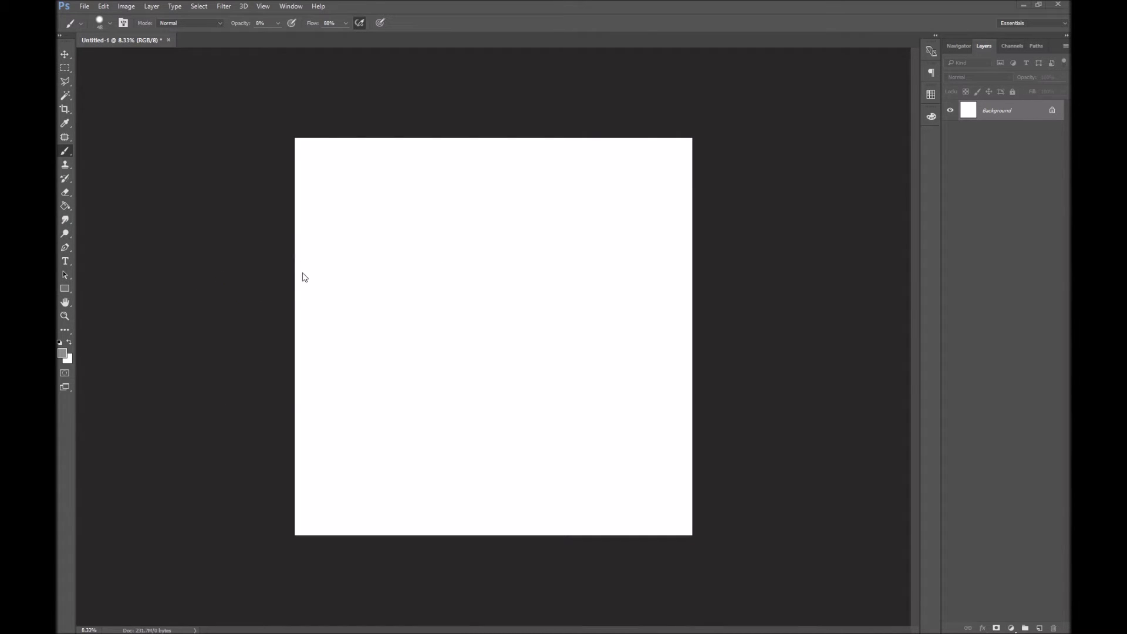
left_click(317, 168)
left_click(377, 225)
key("ctrl+z")
Set the brush opacity and flow both to 100%
left_click(277, 23)
left_click_drag(276, 34, 359, 34)
left_click(361, 69)
left_click(346, 24)
Add a new empty layer named 'P' above the Background
left_click(998, 103)
left_click(154, 6)
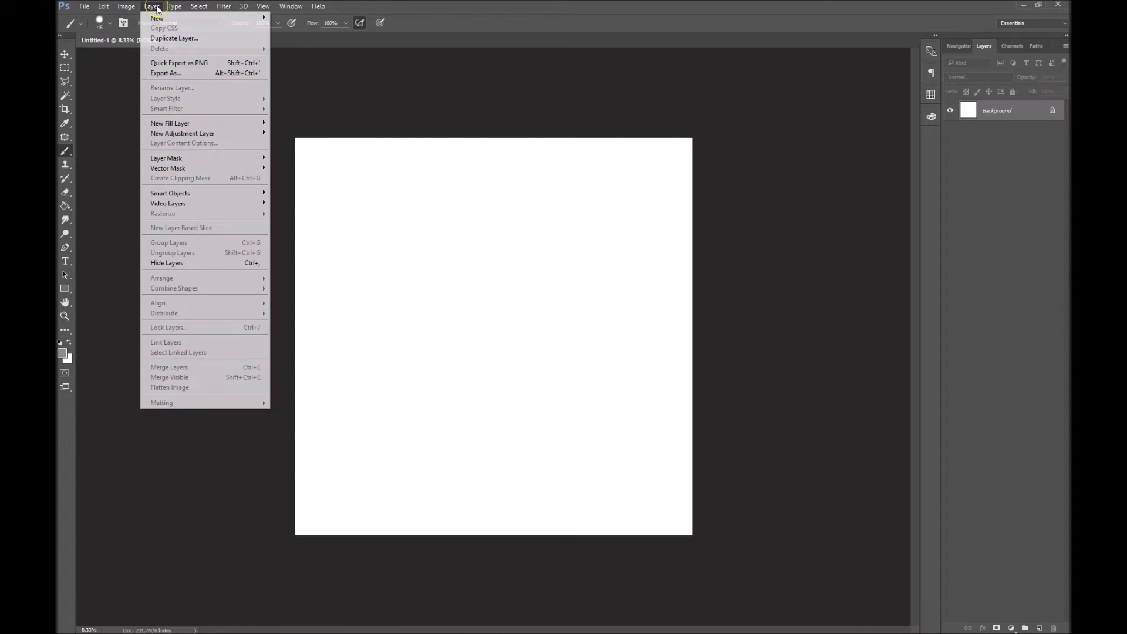
mouse_move(159, 18)
left_click(343, 19)
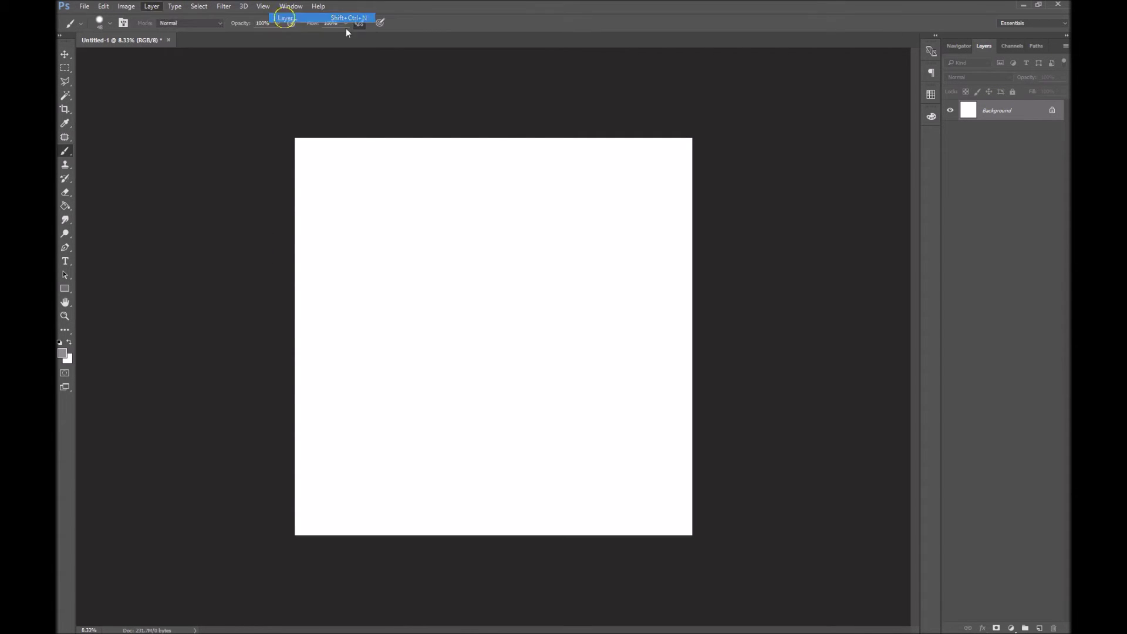
type("P")
key("Return")
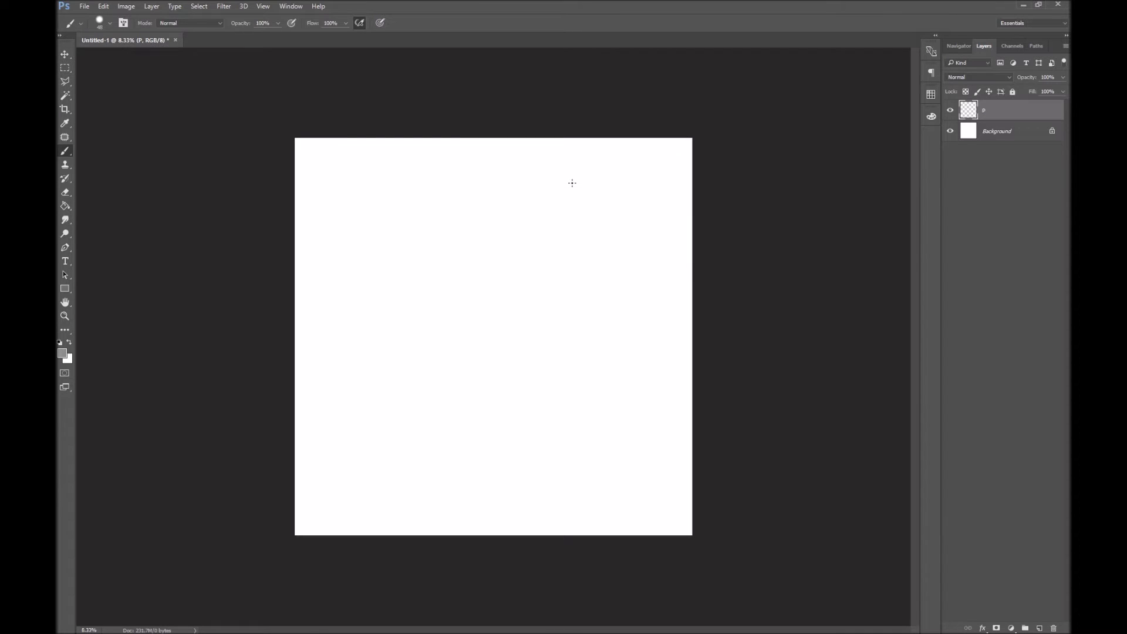
Stamp a calligraphic p using script brush 1688 at 2165 px on layer P
right_click(452, 248)
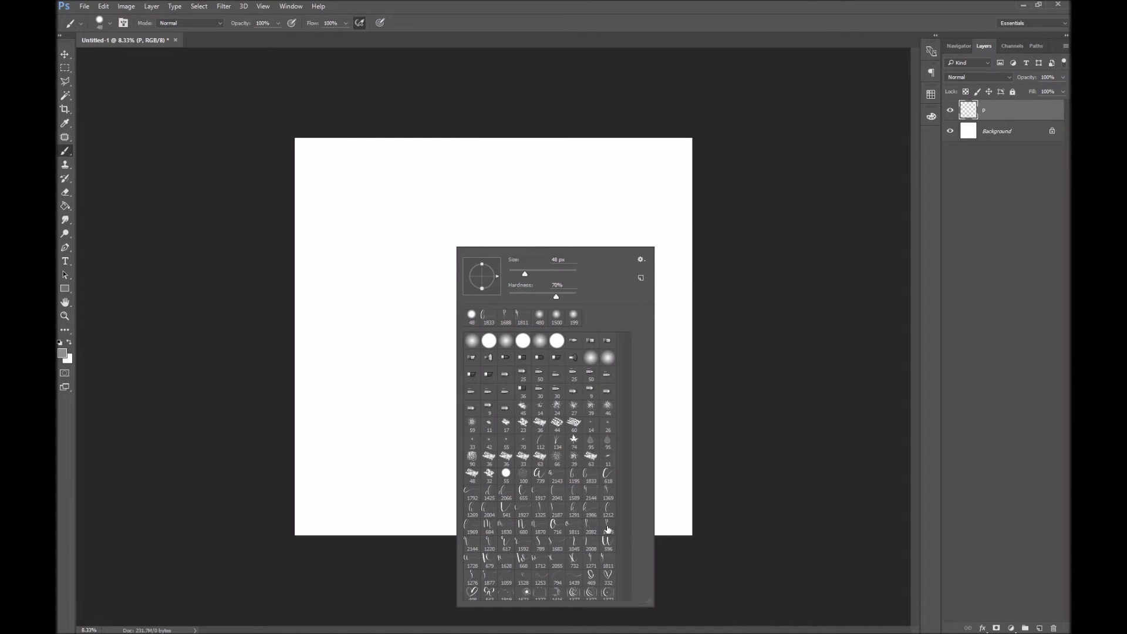
left_click(591, 527)
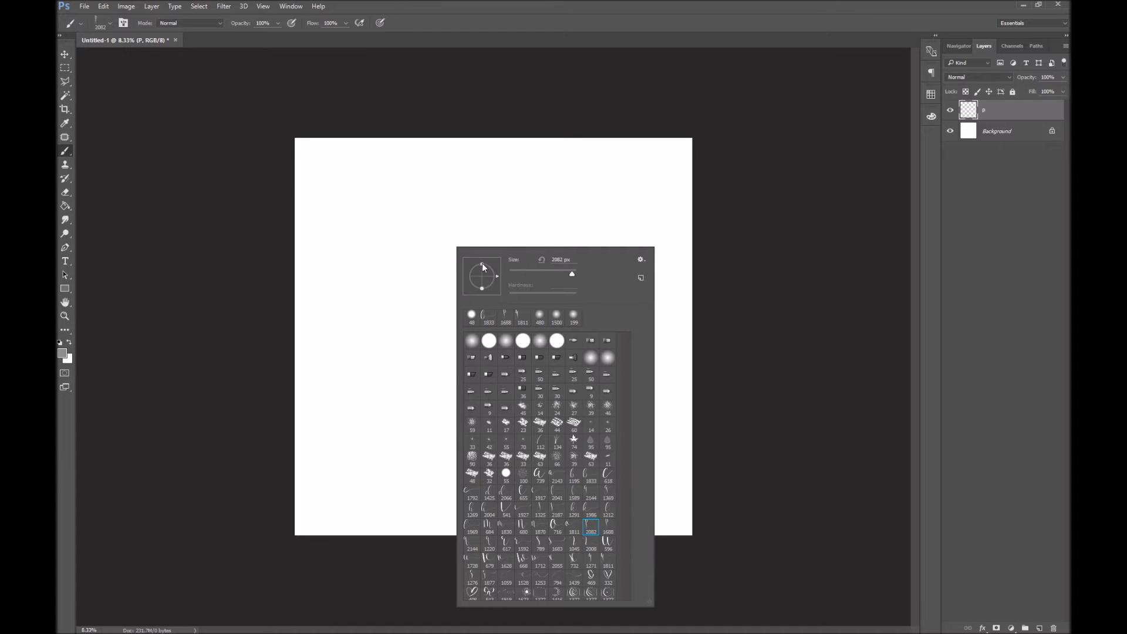
left_click(608, 527)
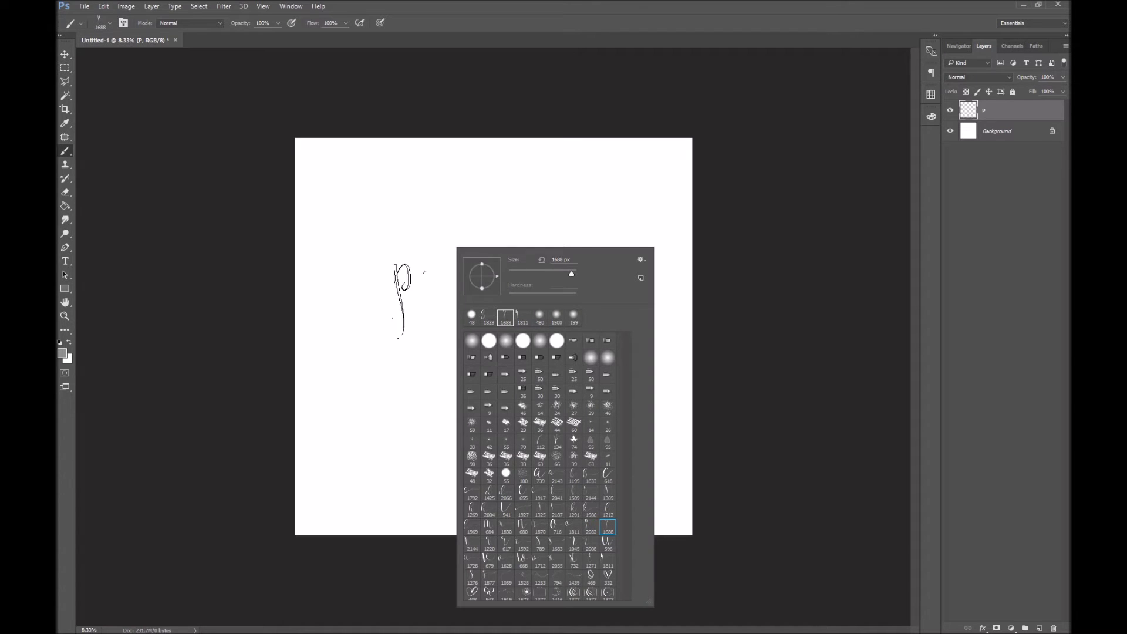
left_click_drag(572, 274, 574, 276)
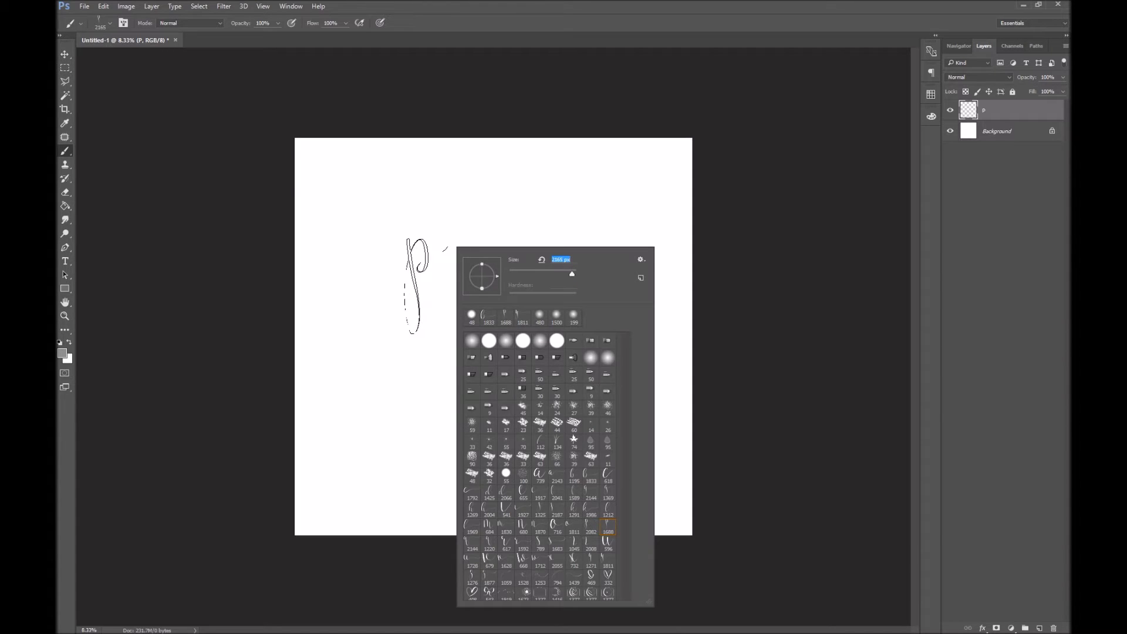
key("Return")
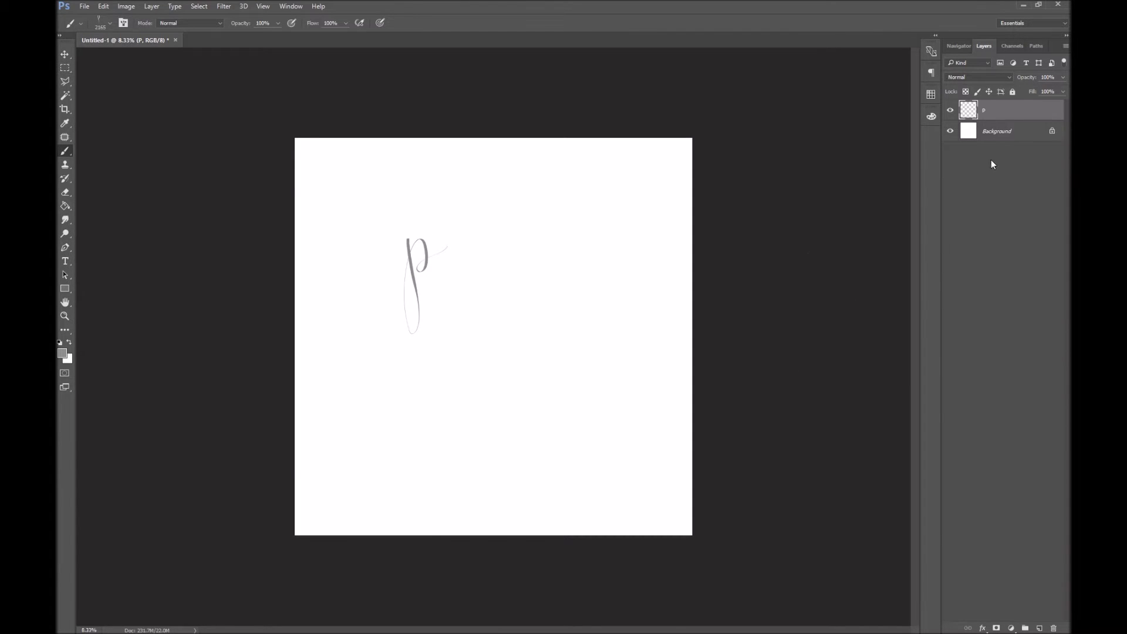
key("ctrl+shift+n")
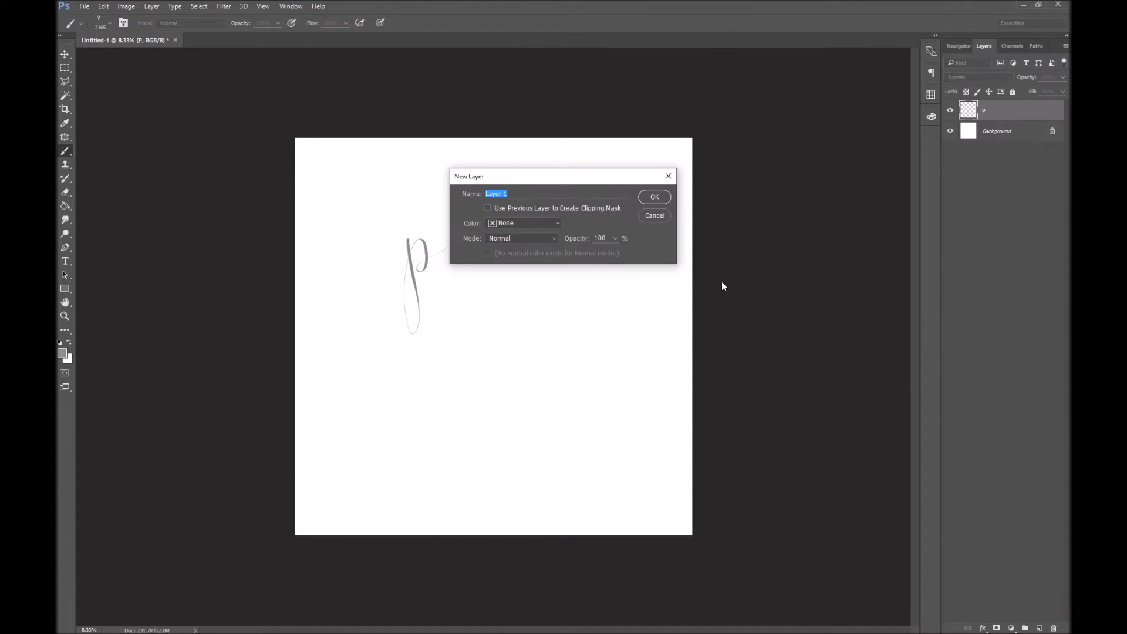
Name the new layer 'b' and stamp script brush 1833's b beside the p
type("b")
key("Return")
right_click(467, 271)
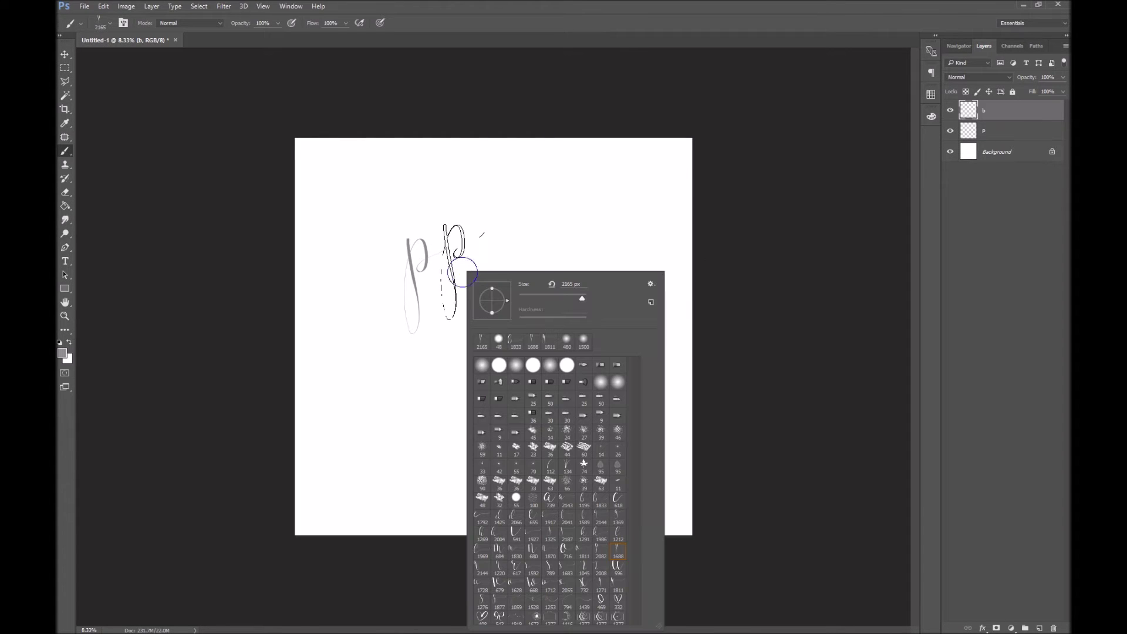
left_click(602, 510)
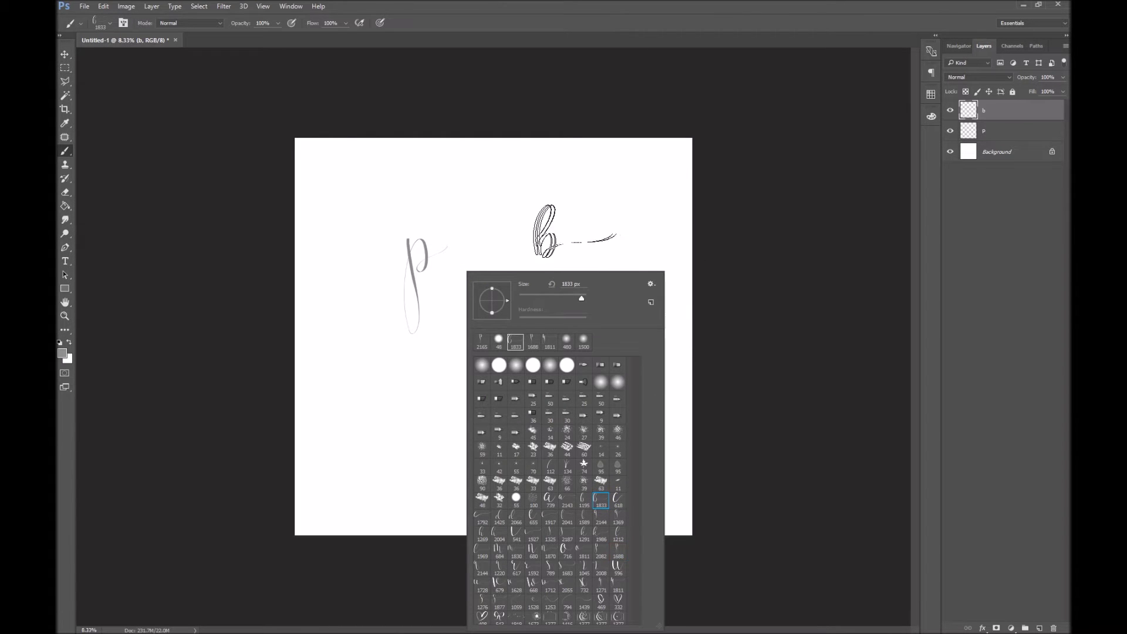
left_click(787, 205)
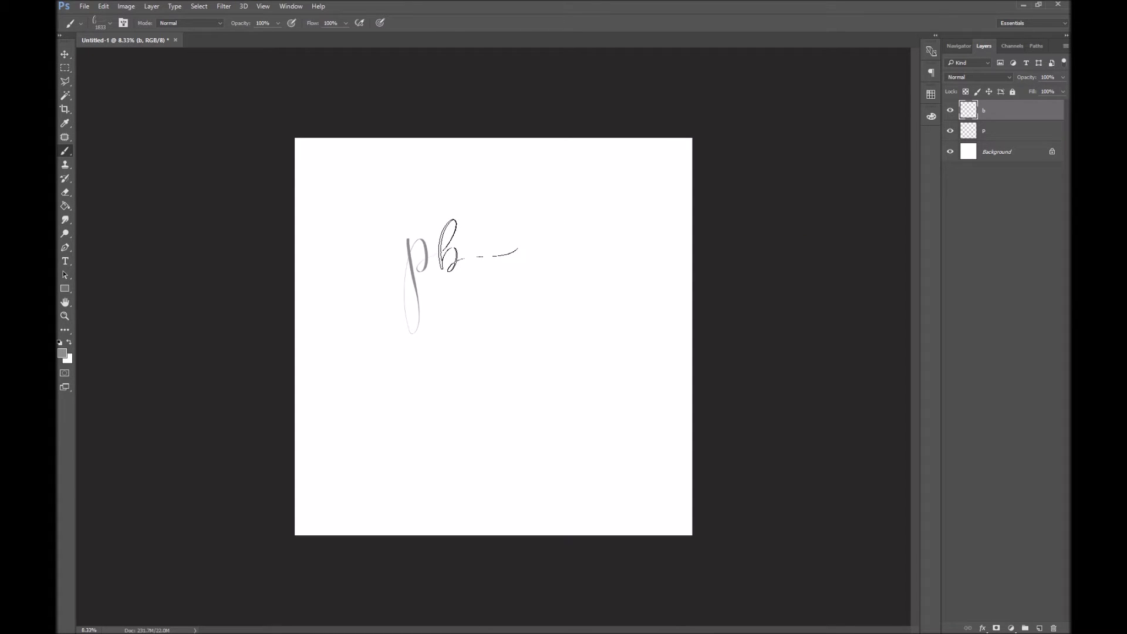
left_click(478, 247)
left_click(950, 111)
Scale the p and b layers together to about 188% and reposition them
left_click(949, 111)
key("ctrl+t")
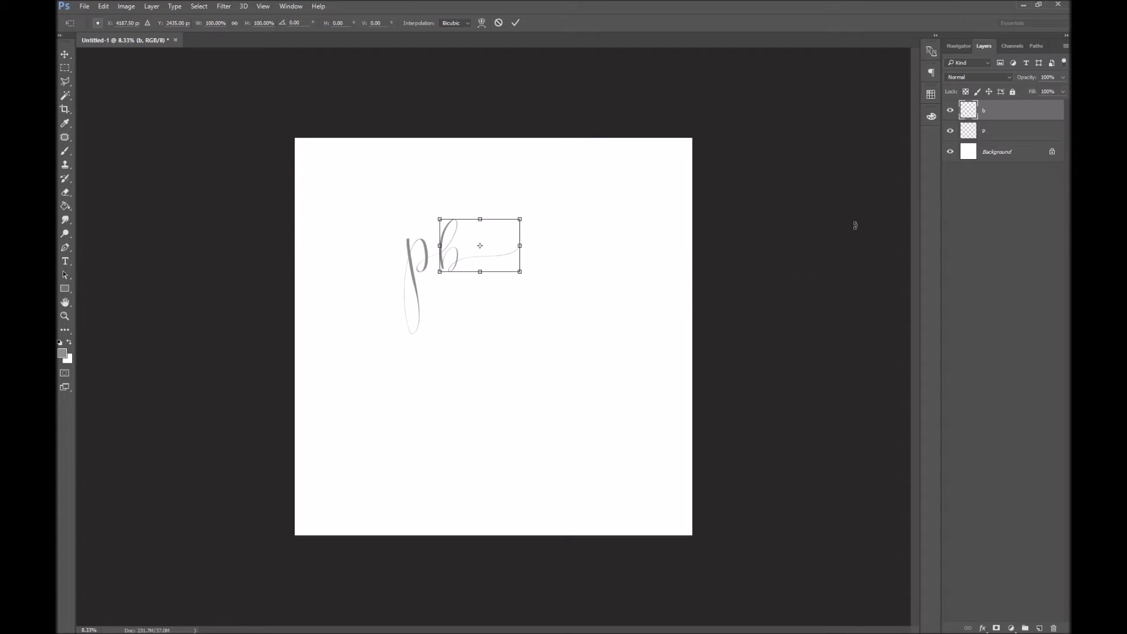
key("Return")
left_click(1016, 129, "shift")
key("ctrl+t")
left_click_drag(521, 331, 679, 420)
left_click_drag(566, 408, 530, 370)
left_click_drag(610, 182, 592, 201)
left_click_drag(548, 245, 571, 244)
key("Return")
Add a new empty Layer 1 on top with the brush ready
key("b")
key("ctrl+shift+n")
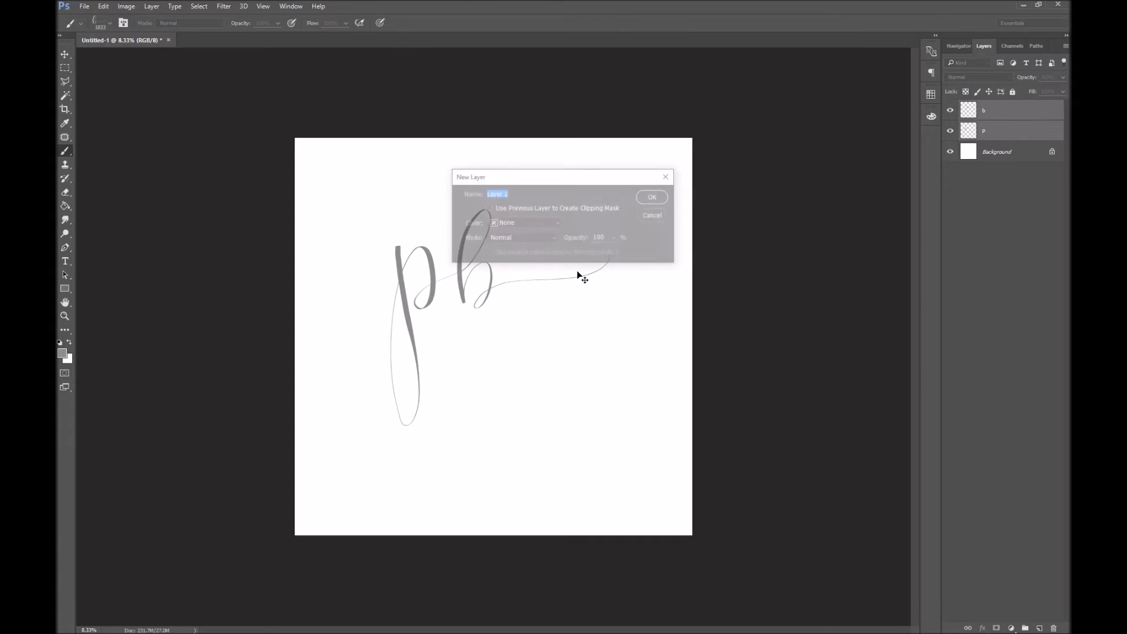
key("Return")
right_click(522, 215)
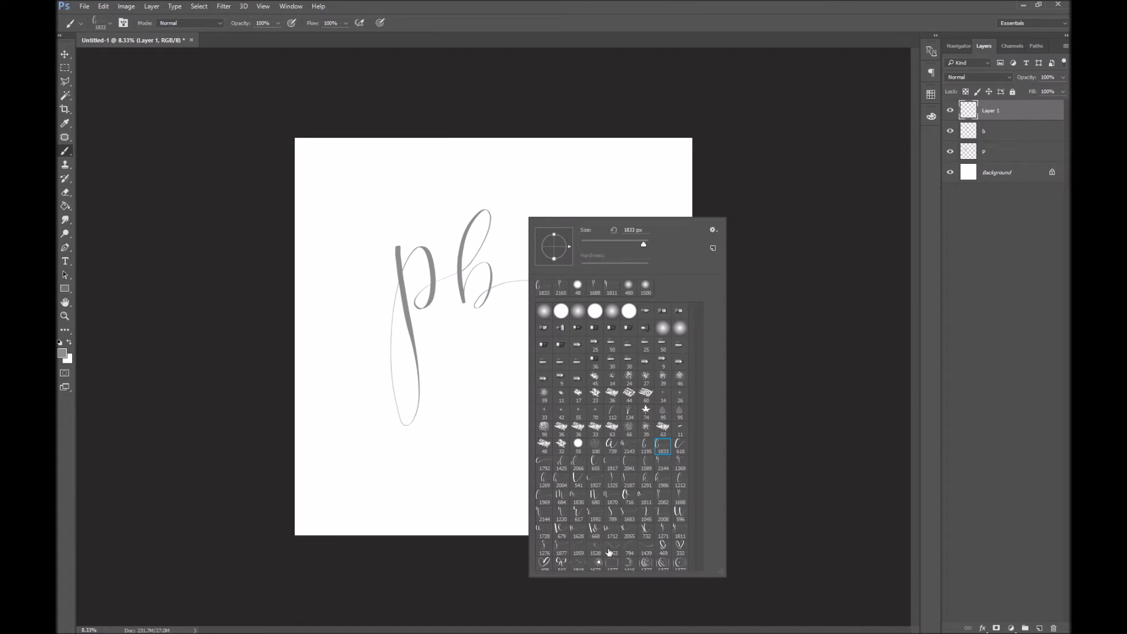
Crop the canvas to a 3:2 landscape rectangle
left_click(999, 152)
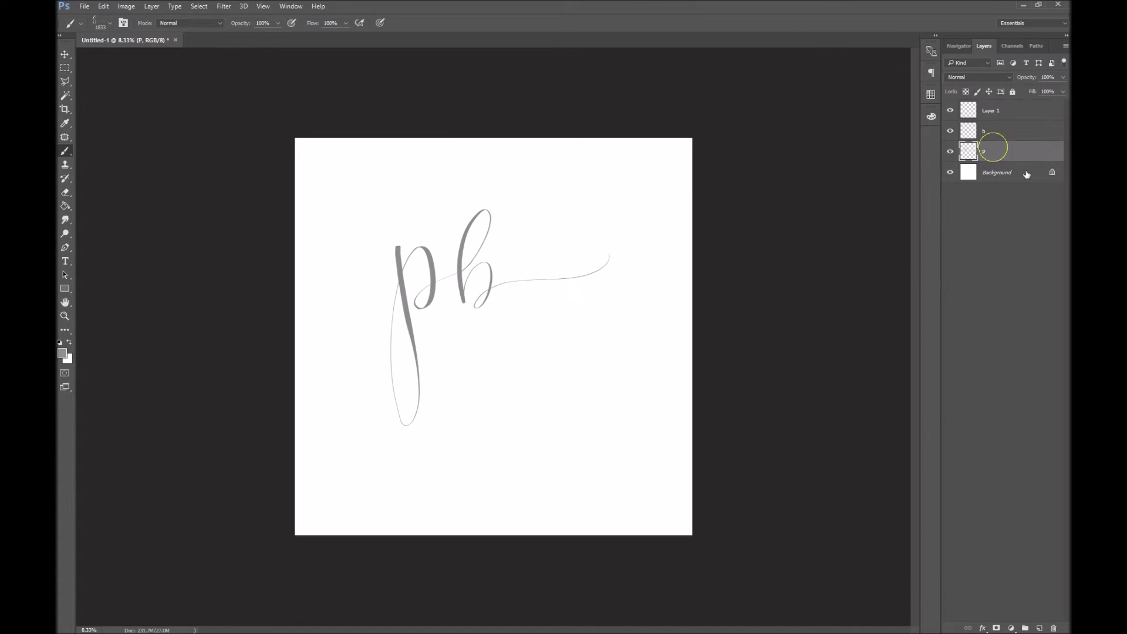
left_click(998, 172)
key("c")
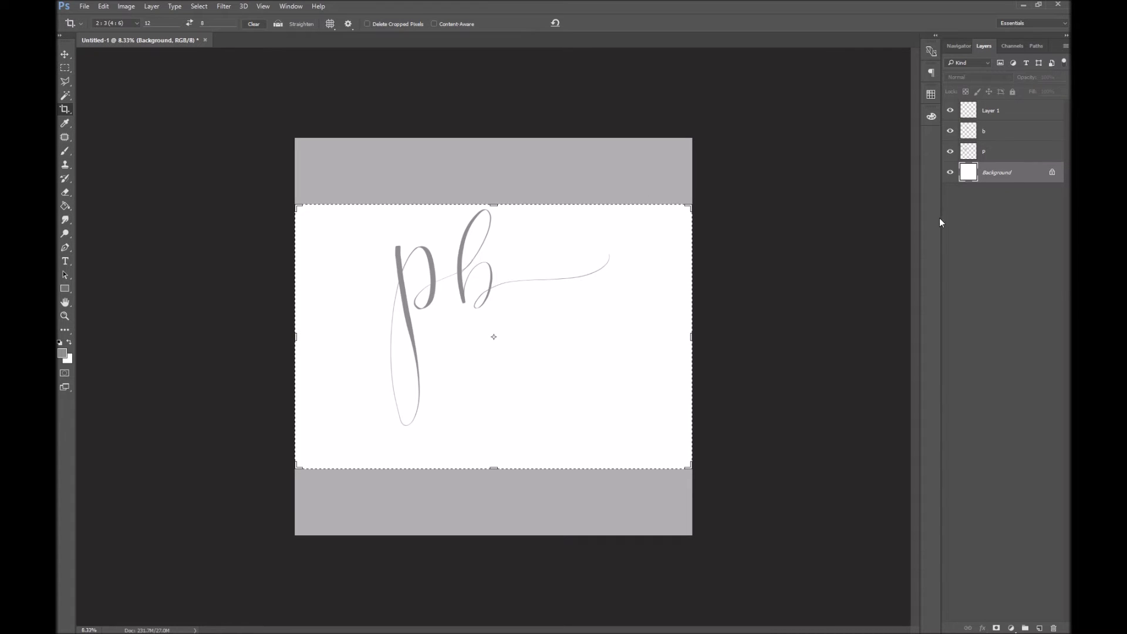
key("Return")
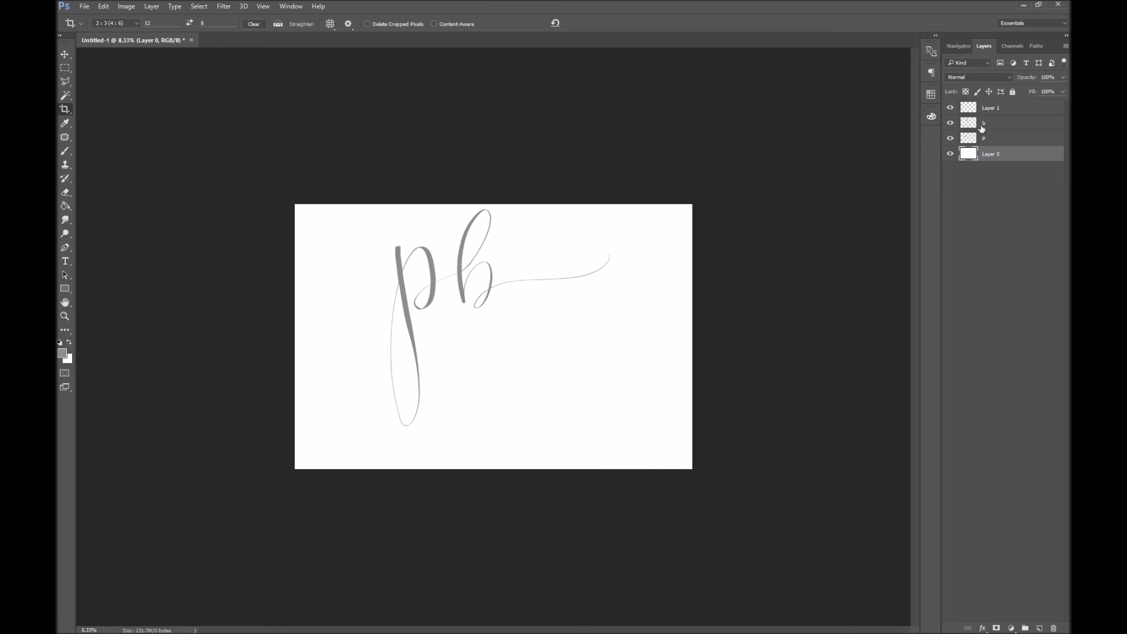
Shrink the pb lettering to about 77% and recentre it on the canvas
left_click(1003, 138)
left_click(1016, 108, "shift")
key("ctrl+t")
left_click_drag(498, 306, 514, 367)
left_click_drag(398, 238, 448, 284)
left_click_drag(589, 312, 546, 276)
key("Return")
key("c")
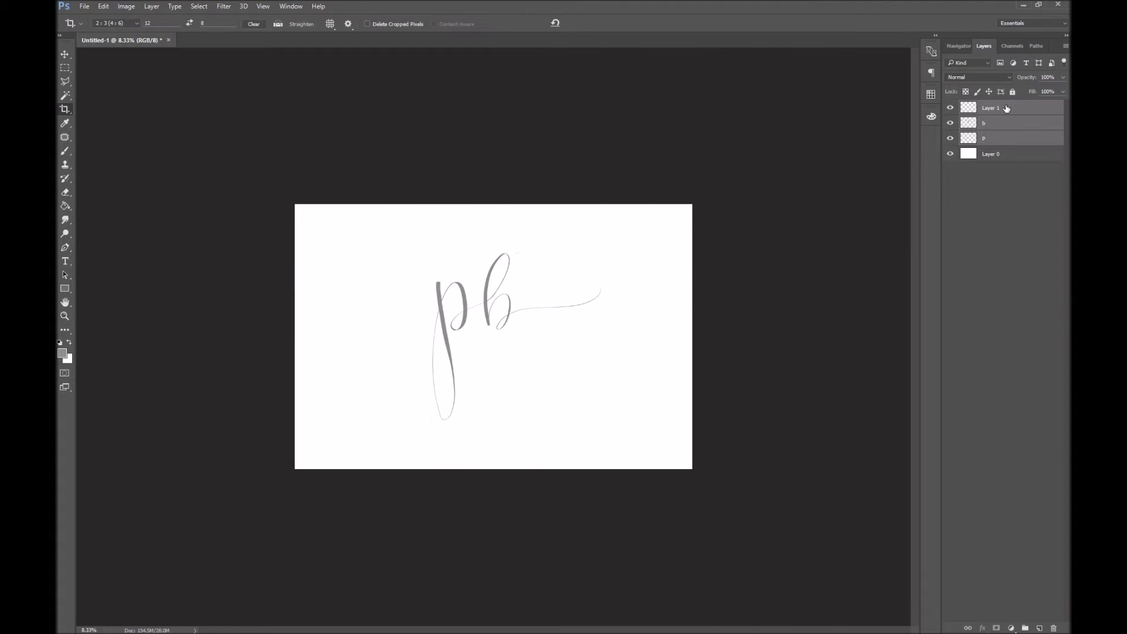
left_click(1009, 109)
Rename Layer 1 to 'left swirl'
double_click(998, 109)
type("left swirl")
key("Return")
right_click(597, 312)
left_click(911, 211)
Stamp swirl brush 1528, then enlarge and rotate it into place left of the p
left_click(65, 151)
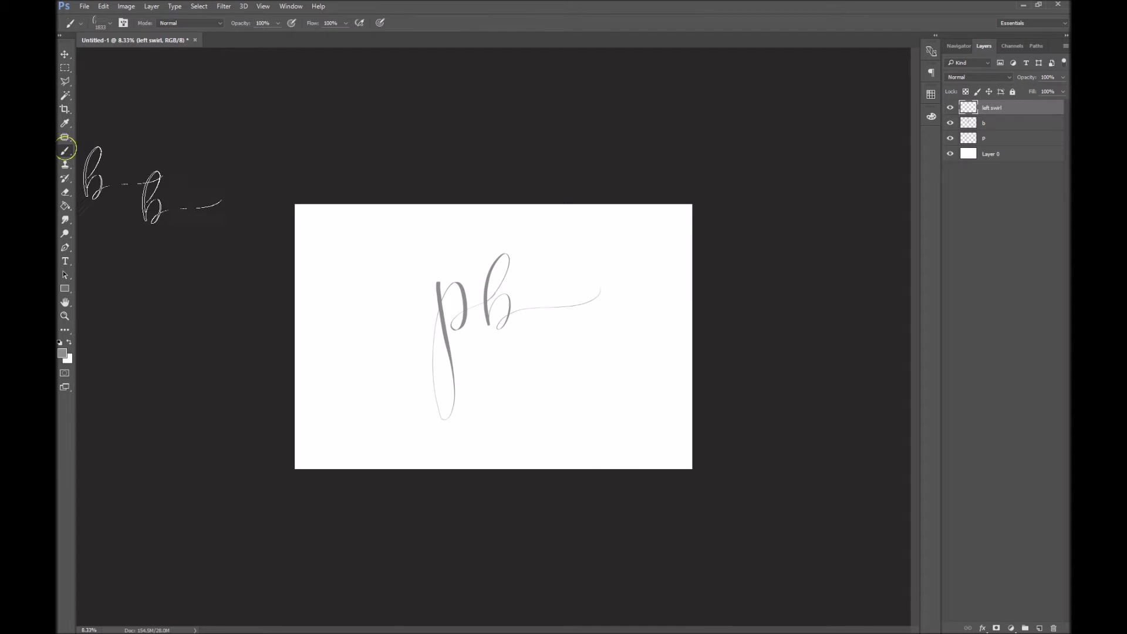
right_click(467, 277)
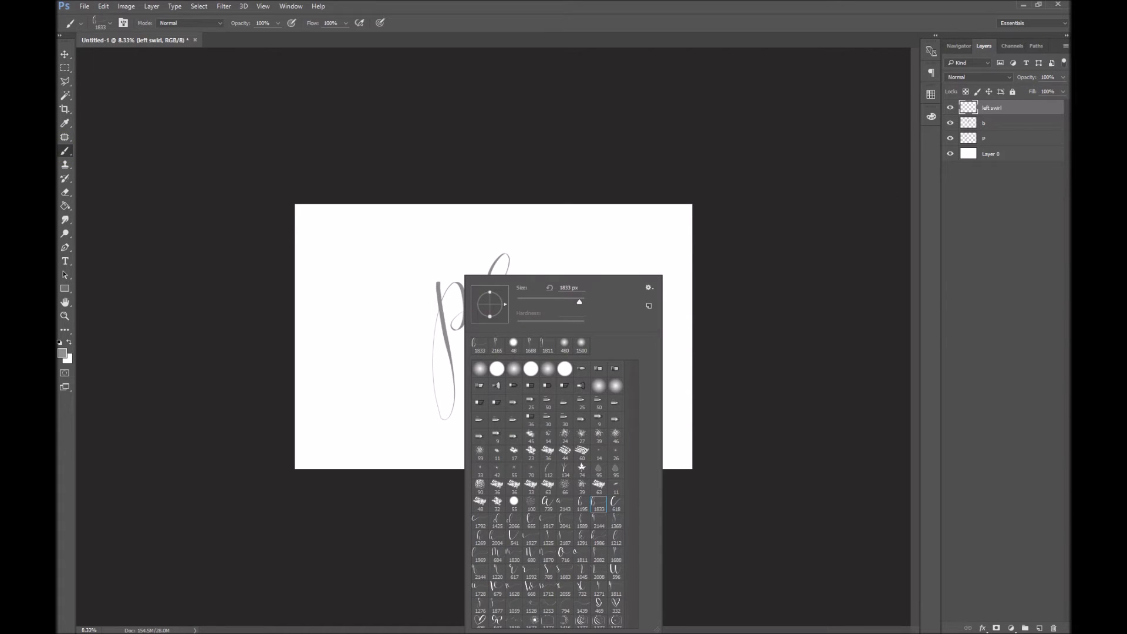
left_click(531, 609)
left_click(366, 292)
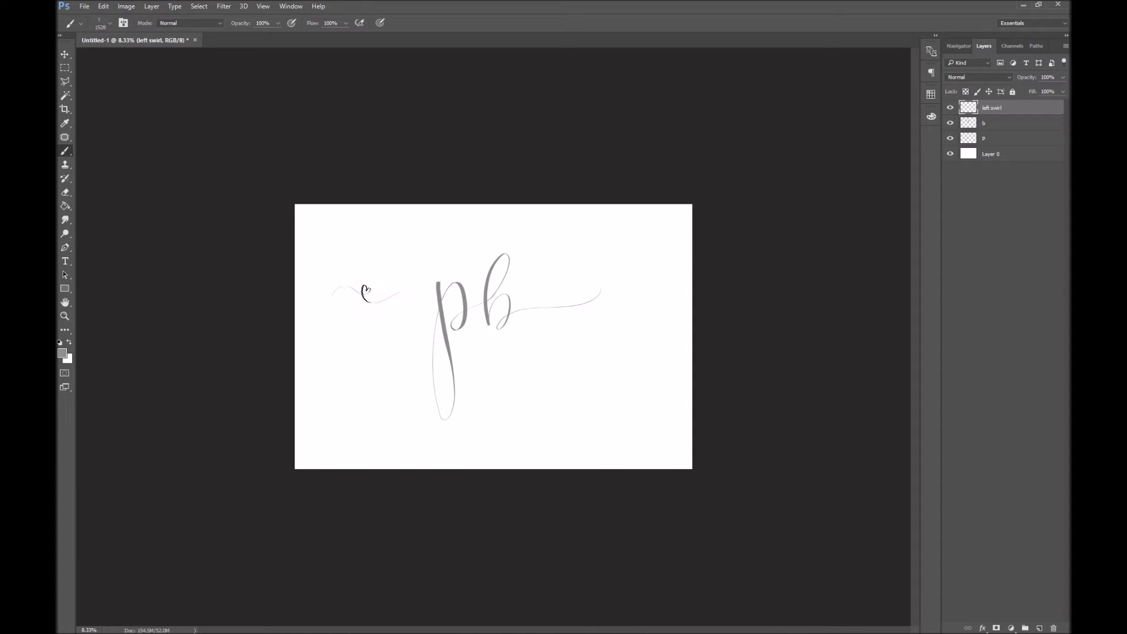
key("ctrl+t")
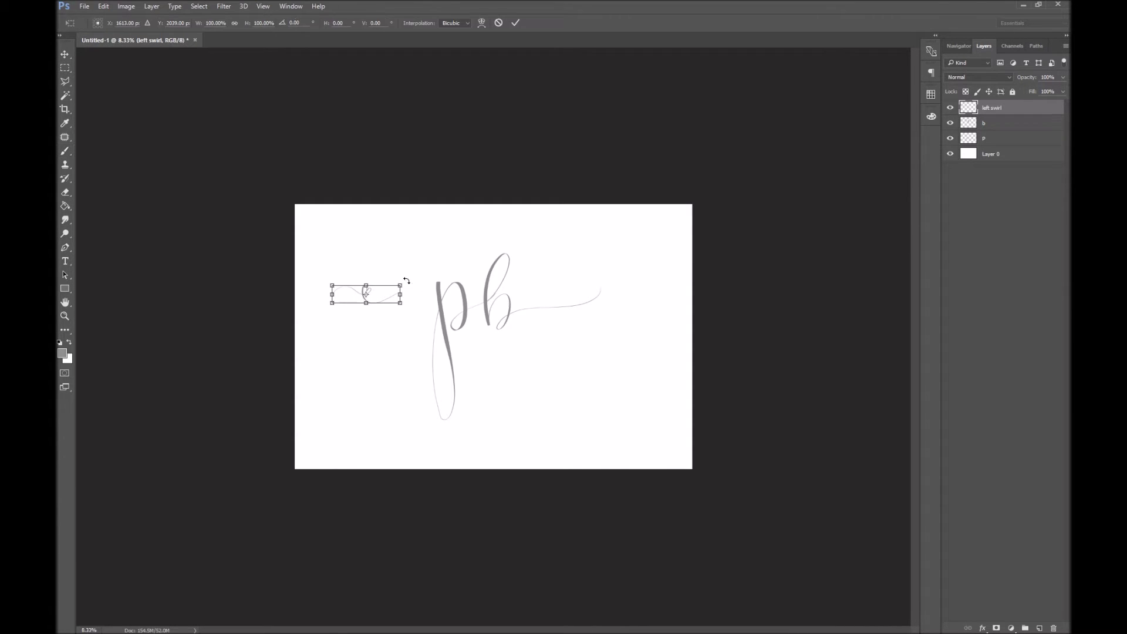
left_click_drag(396, 287, 438, 307)
left_click_drag(464, 320, 485, 319)
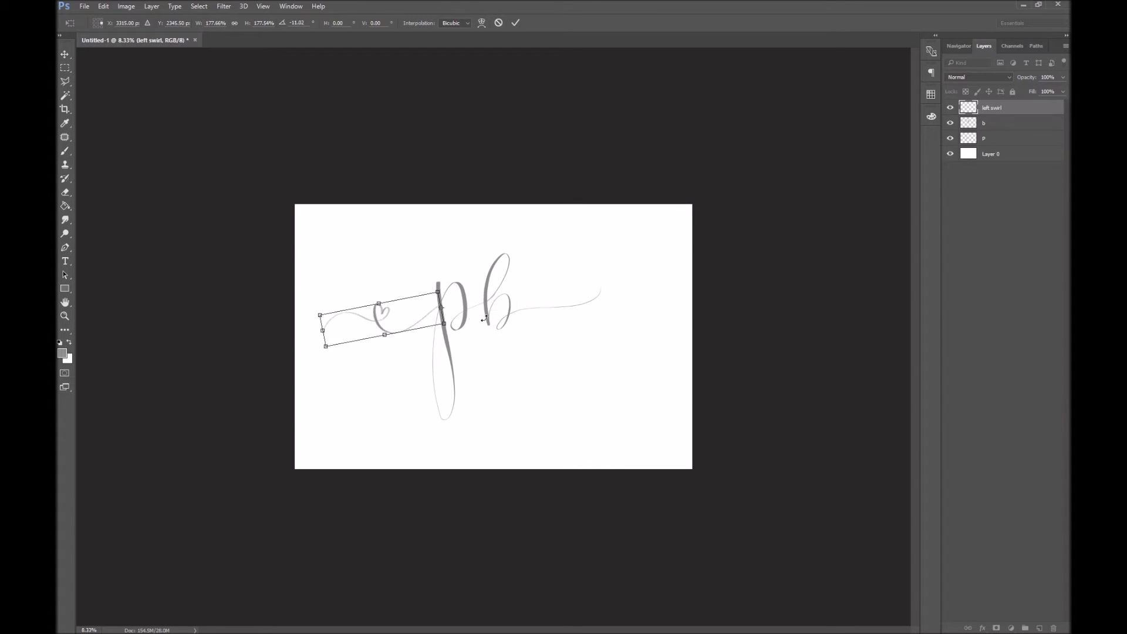
key("Return")
key("b")
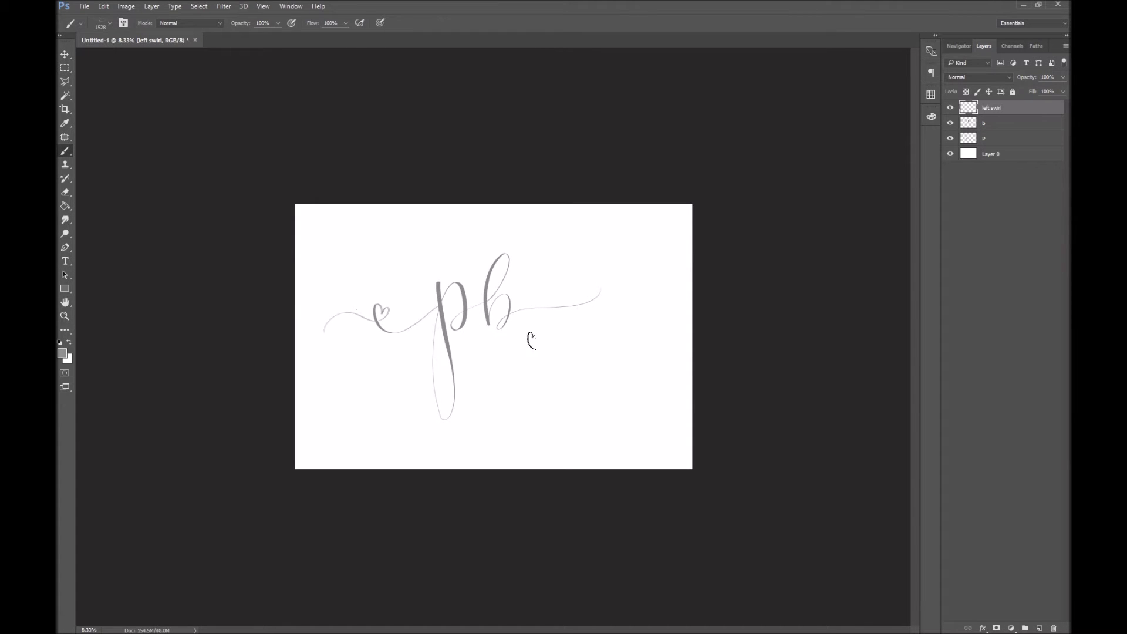
Create a 'right swirls' layer and stamp a small looped swirl near the b
key("ctrl+shift+n")
type("r")
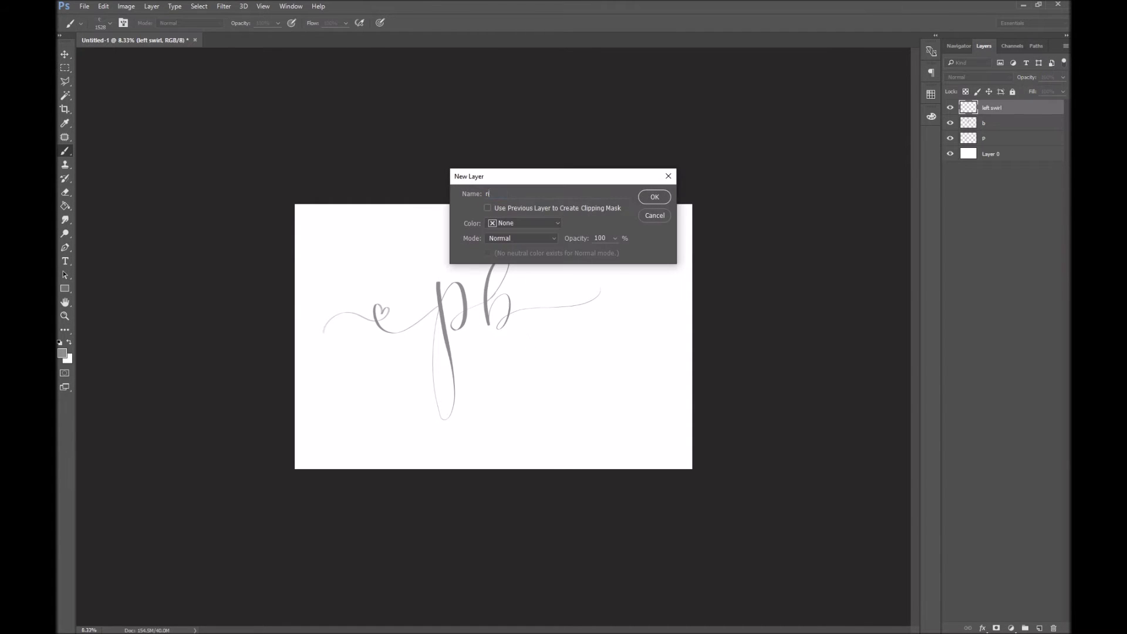
type("ight swirls")
key("Return")
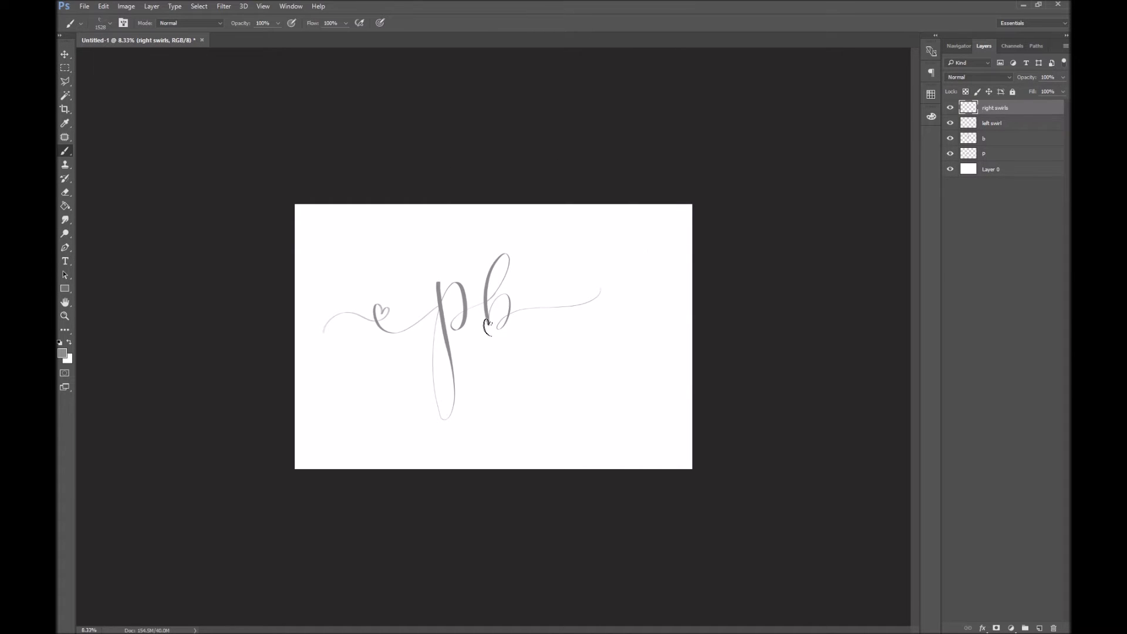
right_click(581, 346)
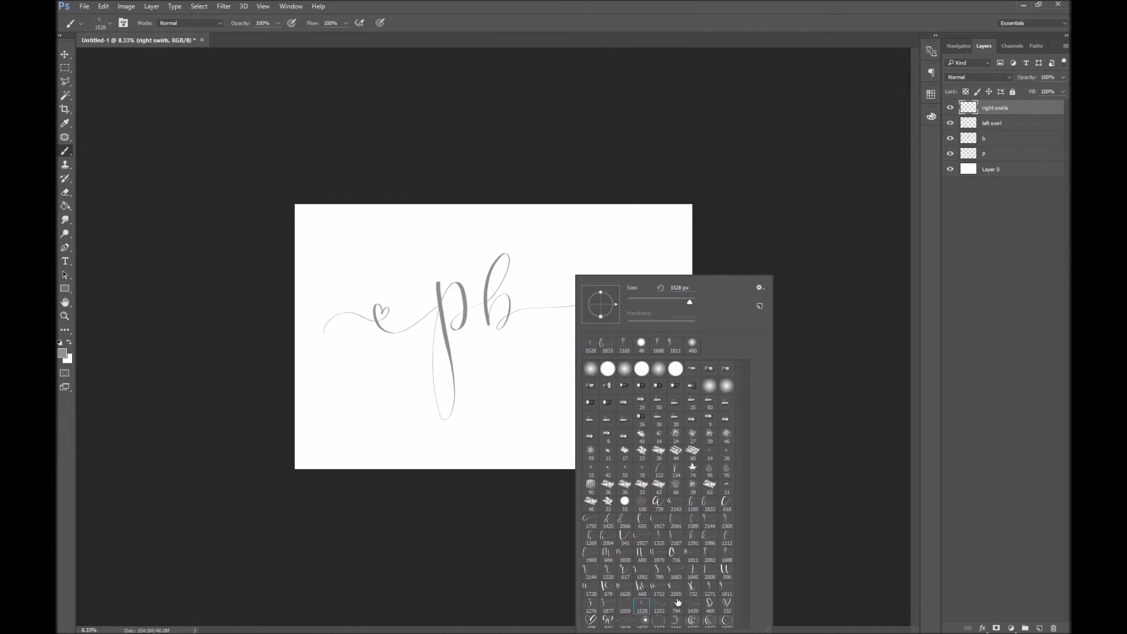
left_click(659, 605)
left_click(565, 235)
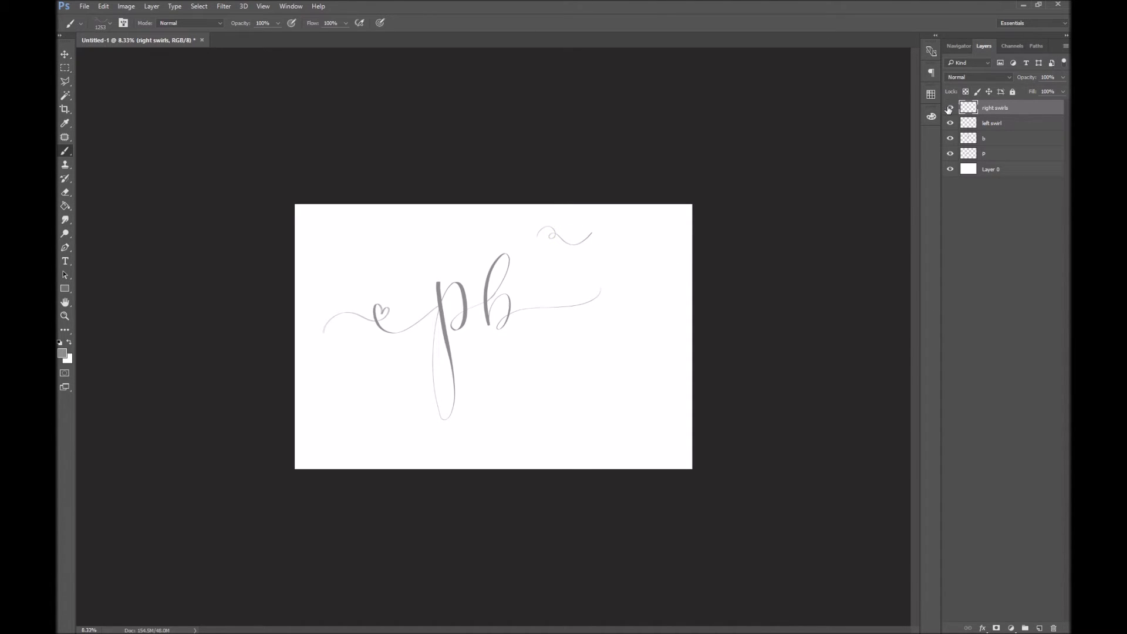
key("ctrl+z")
right_click(517, 276)
left_click(650, 605)
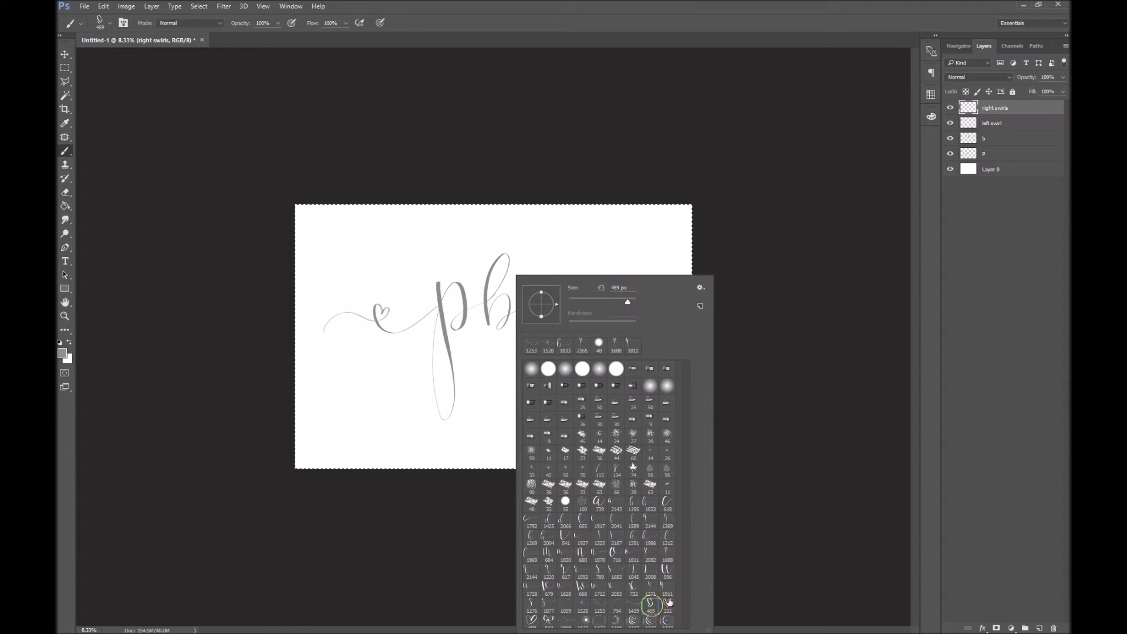
left_click(552, 243)
Scale the looped swirl to 161% and place it at the b's tail
key("ctrl+t")
mouse_move(557, 259)
left_mouse_down()
mouse_move(579, 264)
mouse_move(596, 296)
mouse_move(639, 286)
left_mouse_up()
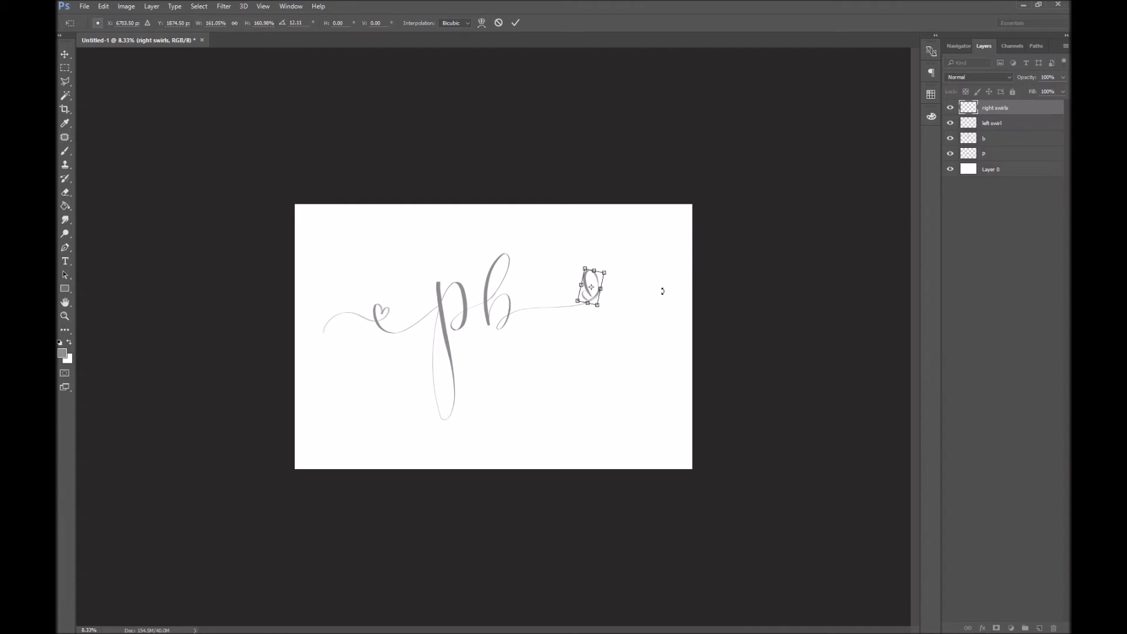
key("Return")
key("b")
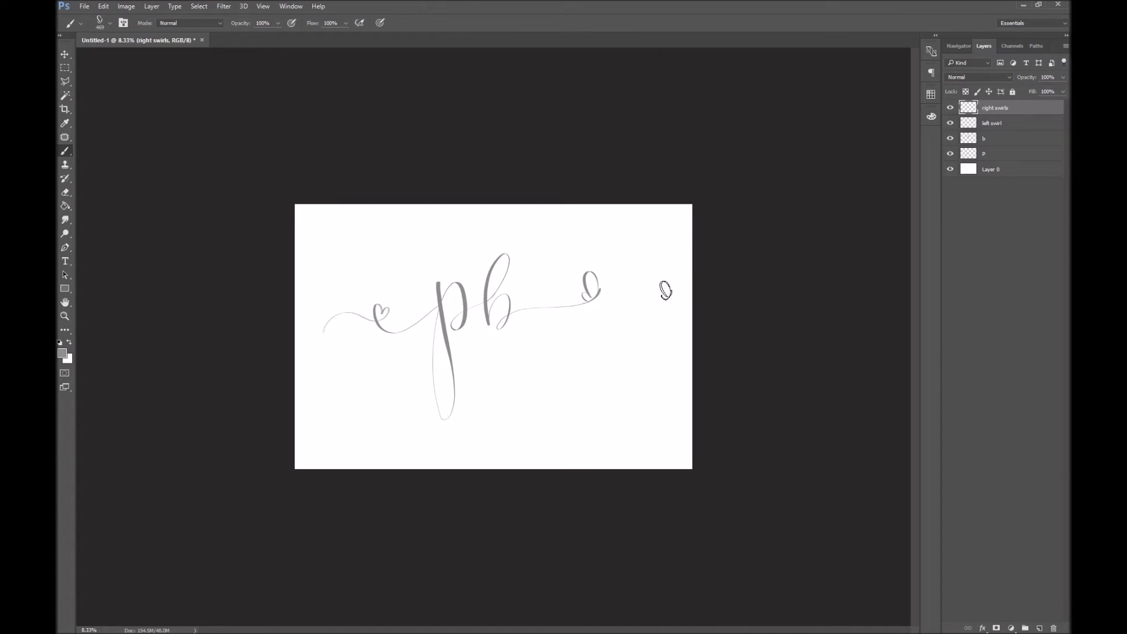
Move all the letter and swirl layers slightly upward together
left_click(1013, 154, "shift")
key("ctrl+t")
mouse_move(492, 340)
left_mouse_down()
mouse_move(573, 370)
mouse_move(534, 372)
mouse_move(535, 316)
left_mouse_up()
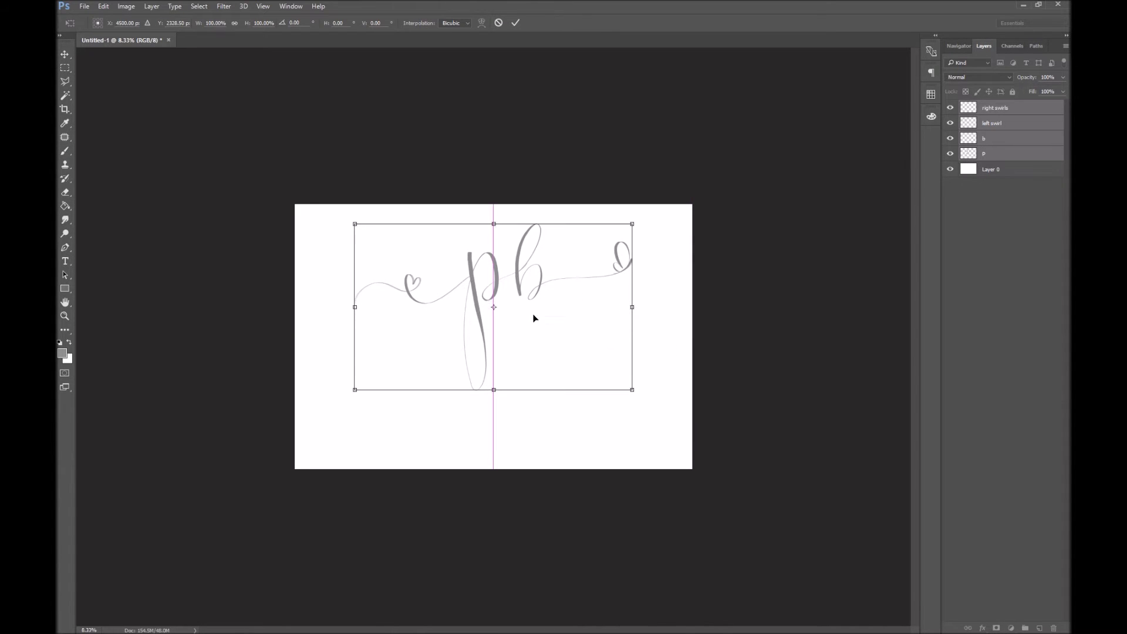
key("Return")
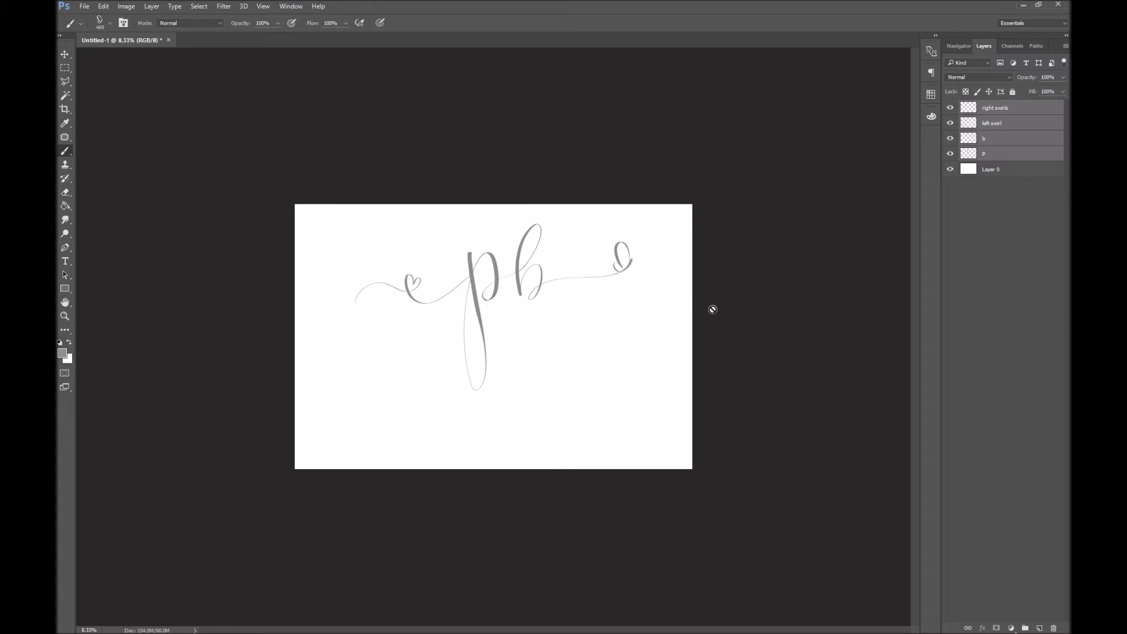
left_click(1019, 114)
key("ctrl+shift+n")
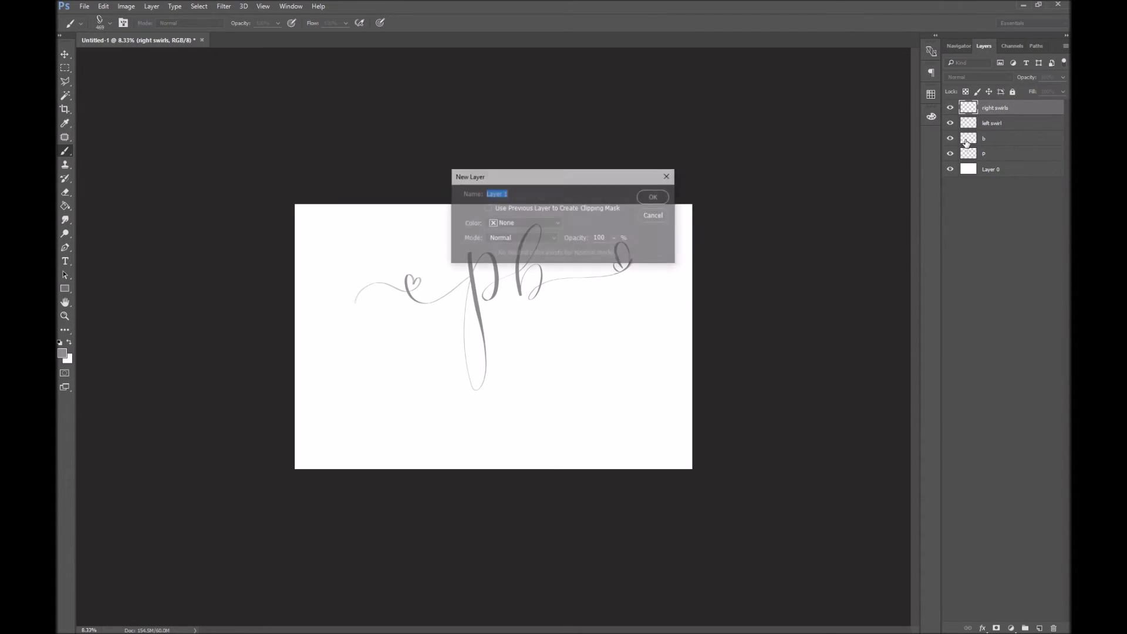
Type 'P B PHOTOTGRAPHY' as a text line below the letters
key("Return")
key("t")
right_click(601, 305)
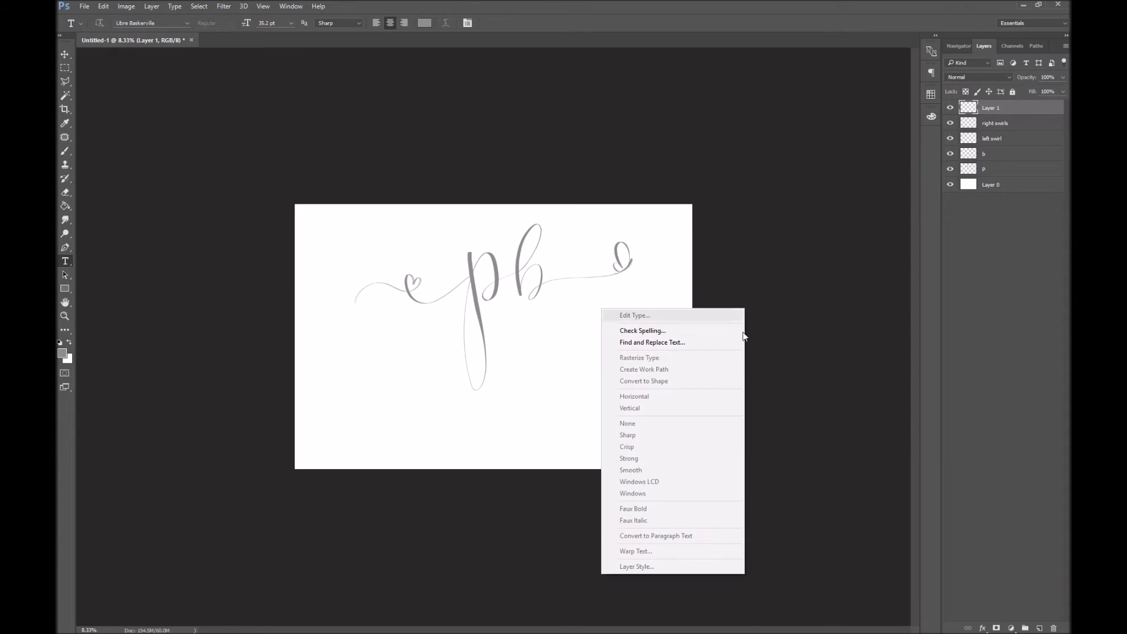
left_click(516, 334)
left_click(502, 318)
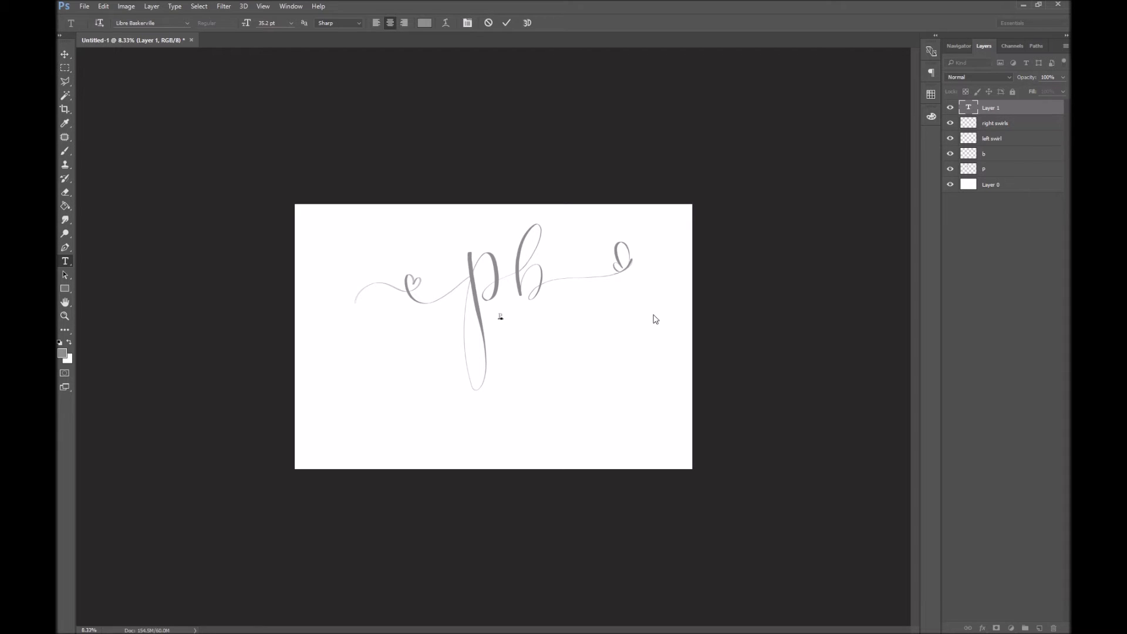
type("P B PHOTOTGRAPHY")
left_click(1013, 108)
Enlarge the photography text under the b, then hide its layer
key("ctrl+t")
left_click_drag(549, 323, 637, 307)
key("Return")
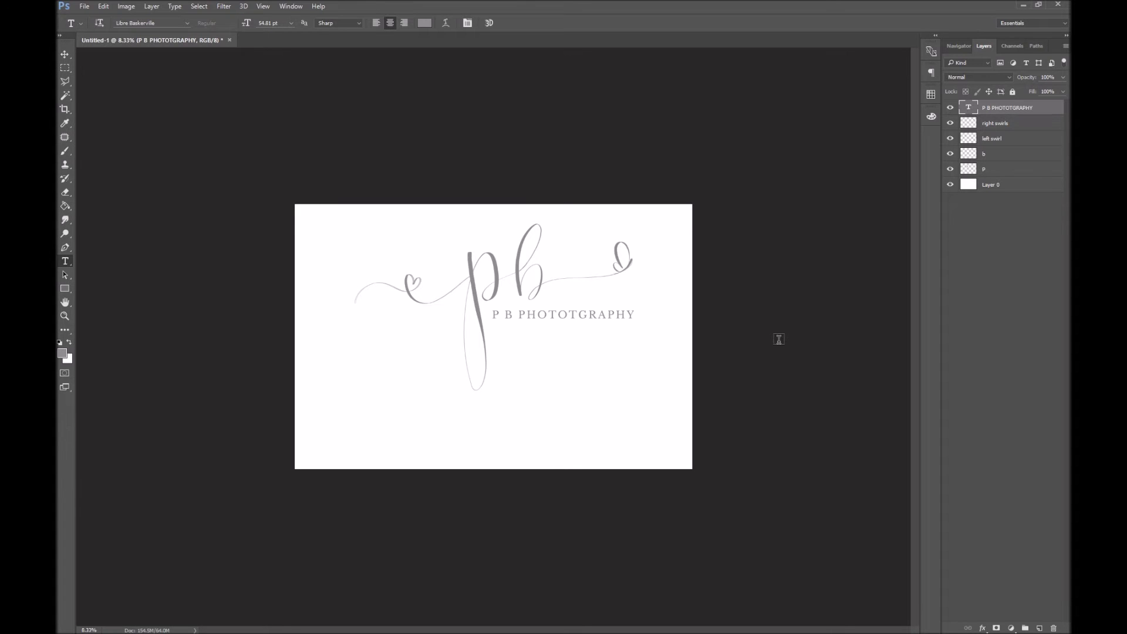
left_click(950, 107)
left_click(951, 123)
left_click(950, 123)
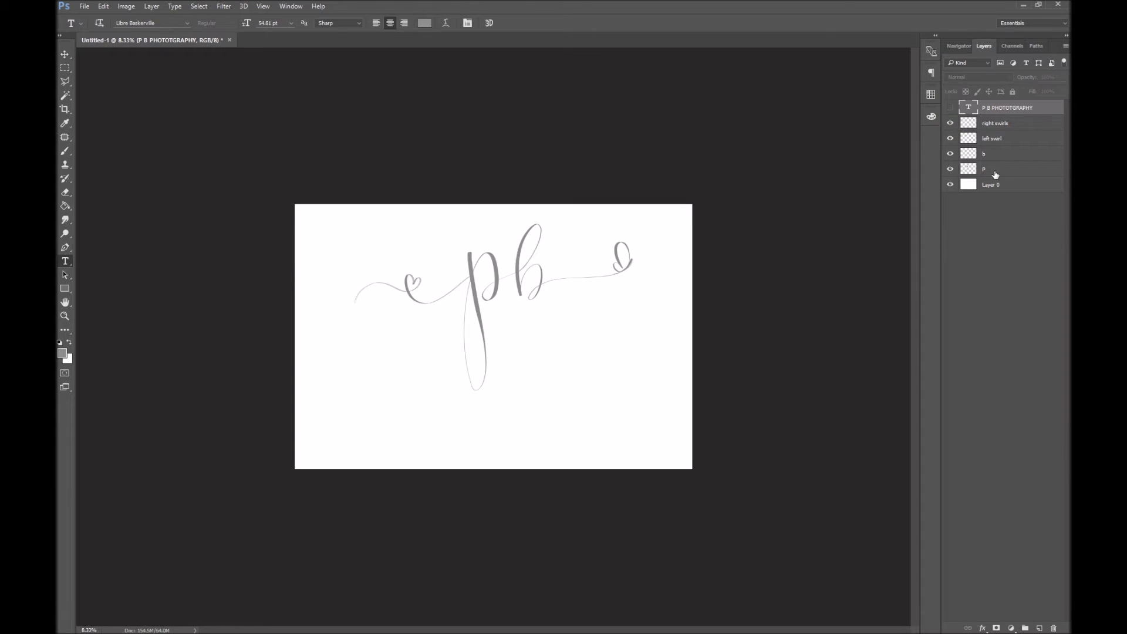
Duplicate layer b as 'b copy', hide the original b, and zoom in
left_click(996, 169)
left_click(1032, 157)
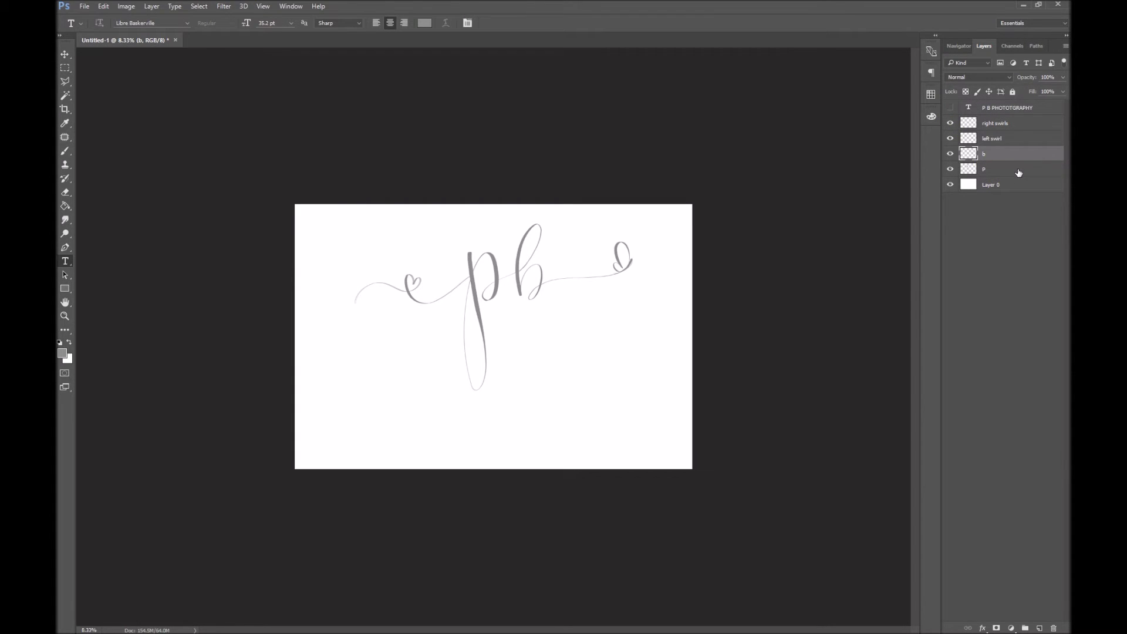
key("ctrl+j")
left_click(951, 169)
key("z")
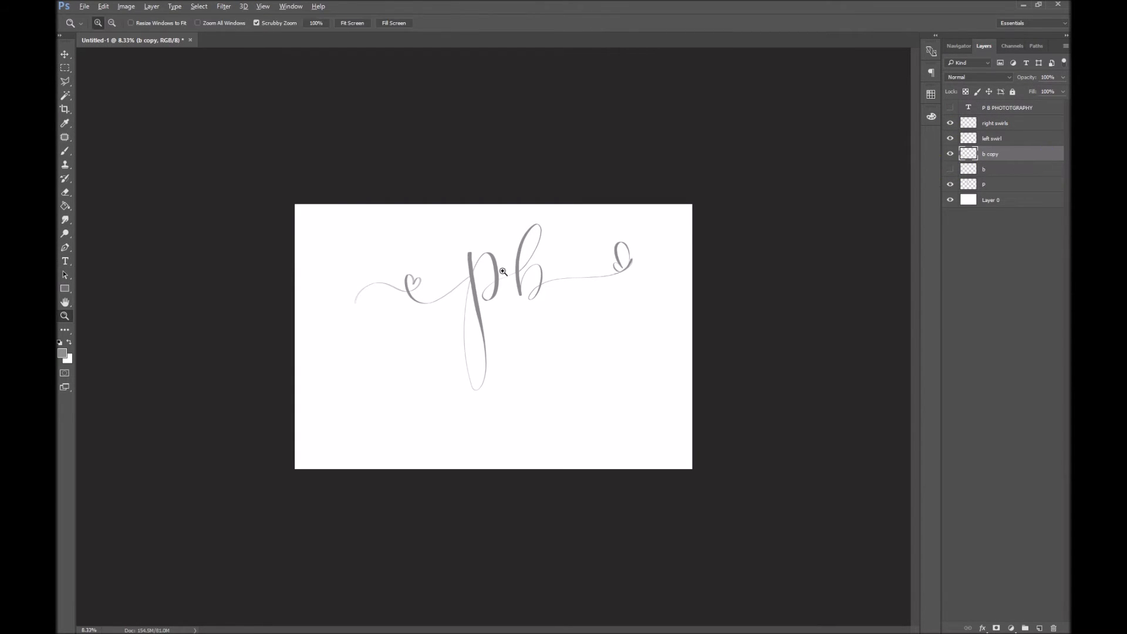
left_click(546, 266)
Zoom in on the letters and add a layer mask to 'b copy'
left_click(546, 266)
scroll(647, 398, "up", 5)
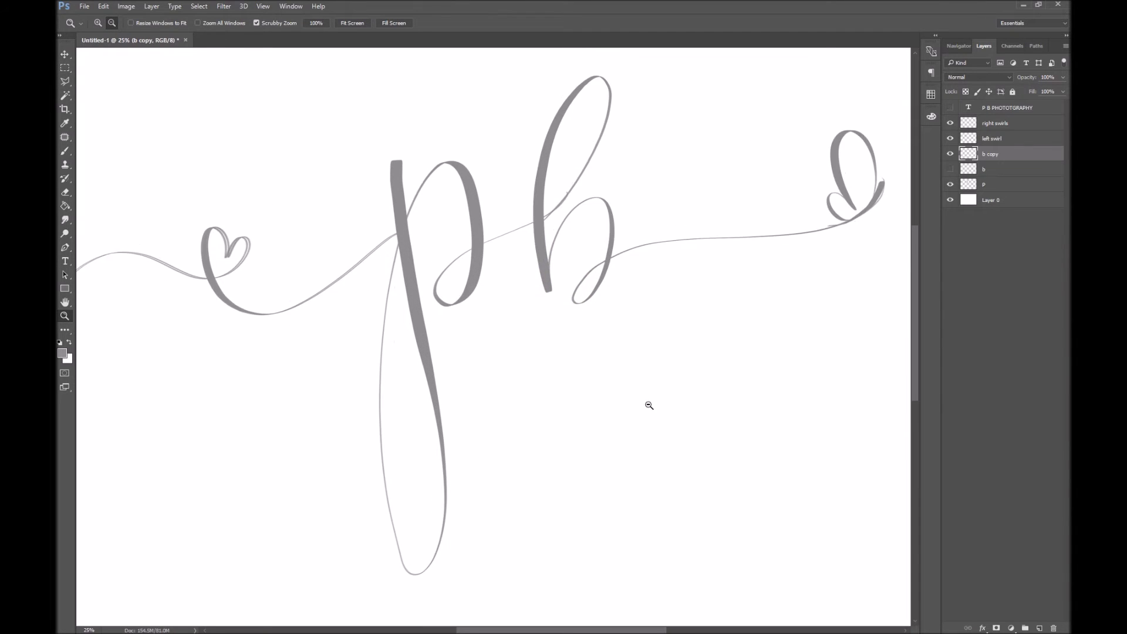
key("m")
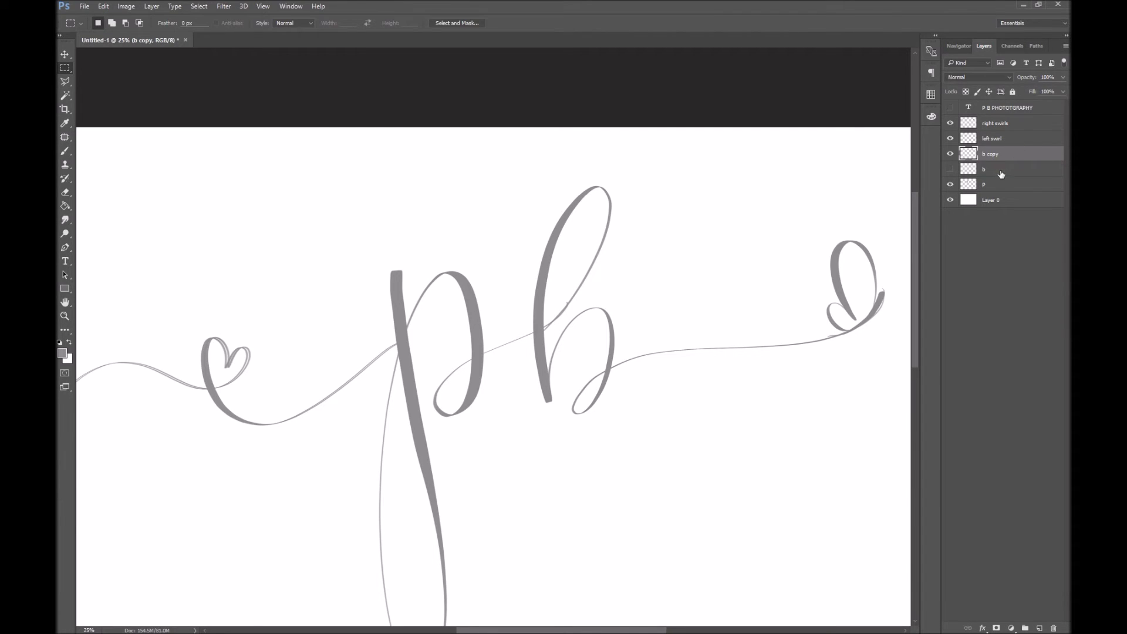
left_click(996, 627)
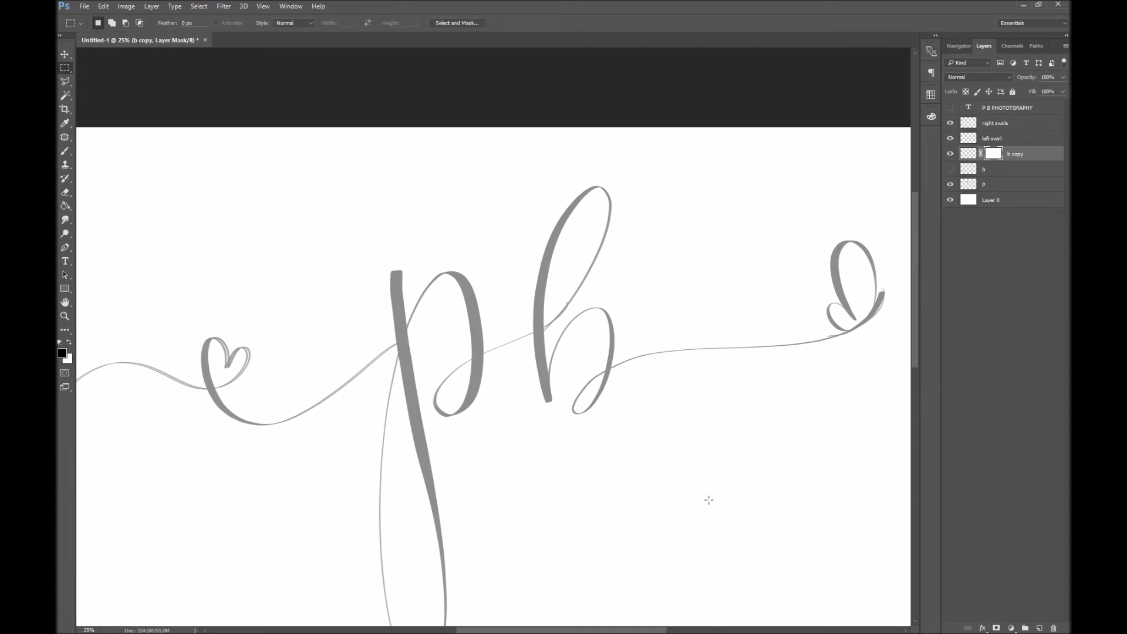
Set up a hard round brush at 165 px
key("b")
right_click(702, 501)
left_click(745, 369)
left_click(636, 240)
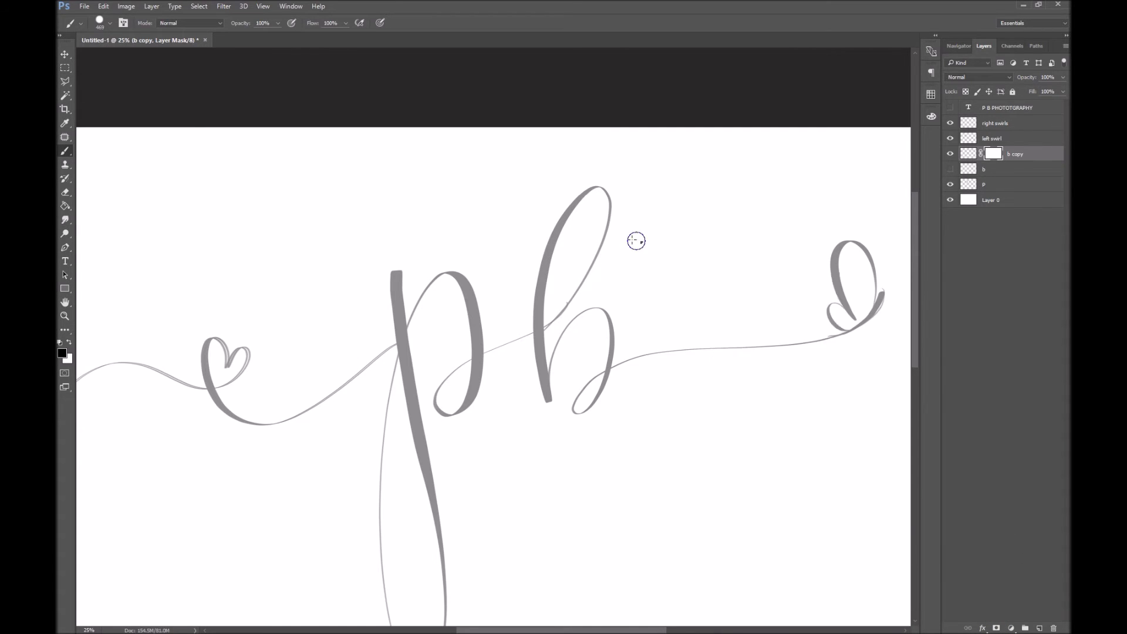
right_click(641, 241)
left_click(969, 153)
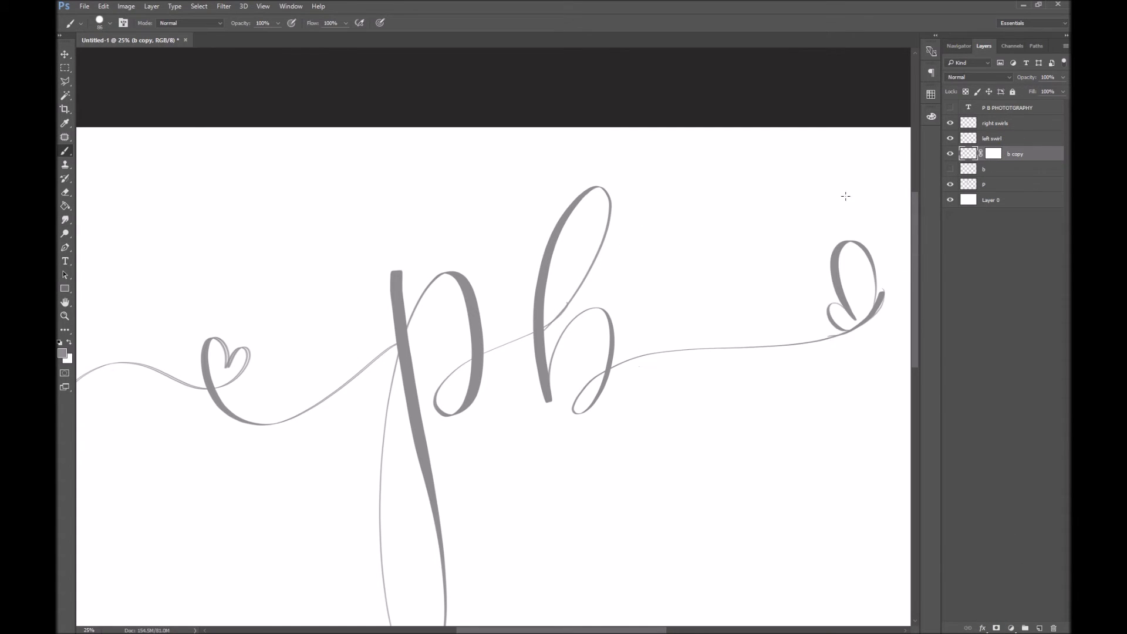
right_click(665, 310)
type("165")
left_click(60, 342)
Mask the p layer, paint out its hairline across the b, and nudge 'b copy' up
left_click(993, 185)
left_click(997, 628)
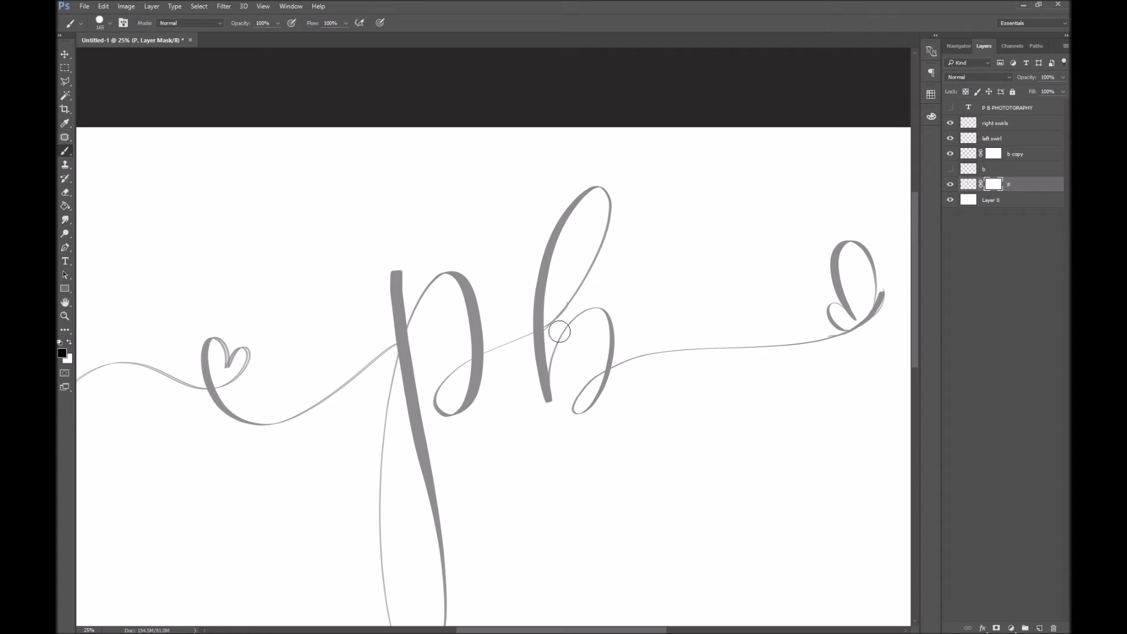
left_click_drag(547, 324, 572, 296)
left_click(1005, 154)
key("v")
key("shift+Up")
key("shift+Up")
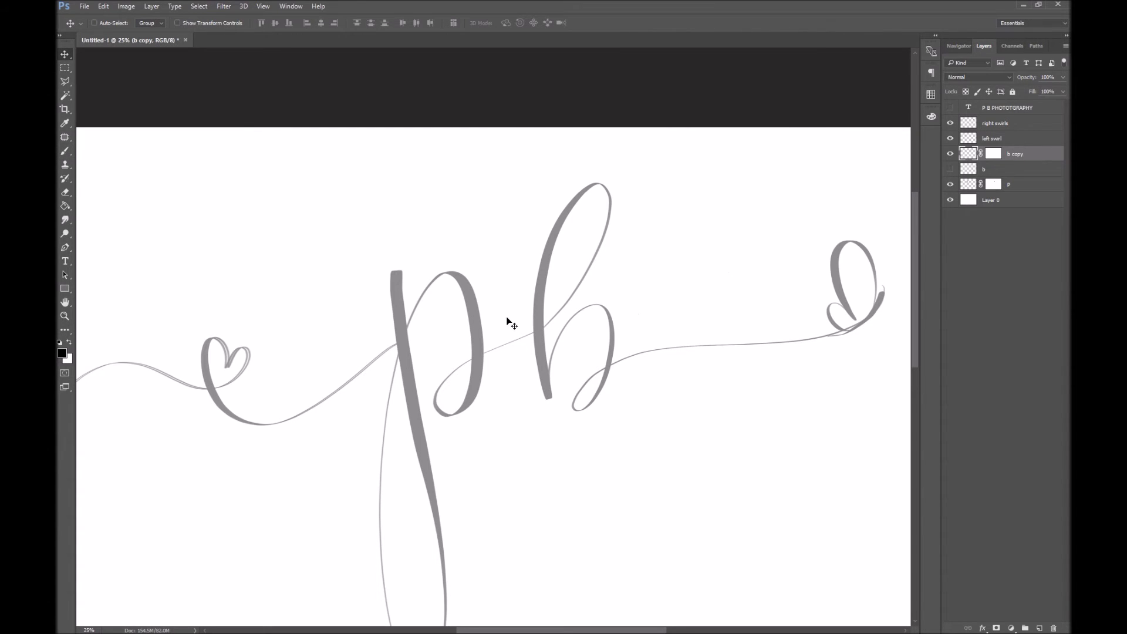
Group all the pb monogram lettering layers together
key("z")
left_click(582, 383, "alt")
left_click(619, 345, "alt")
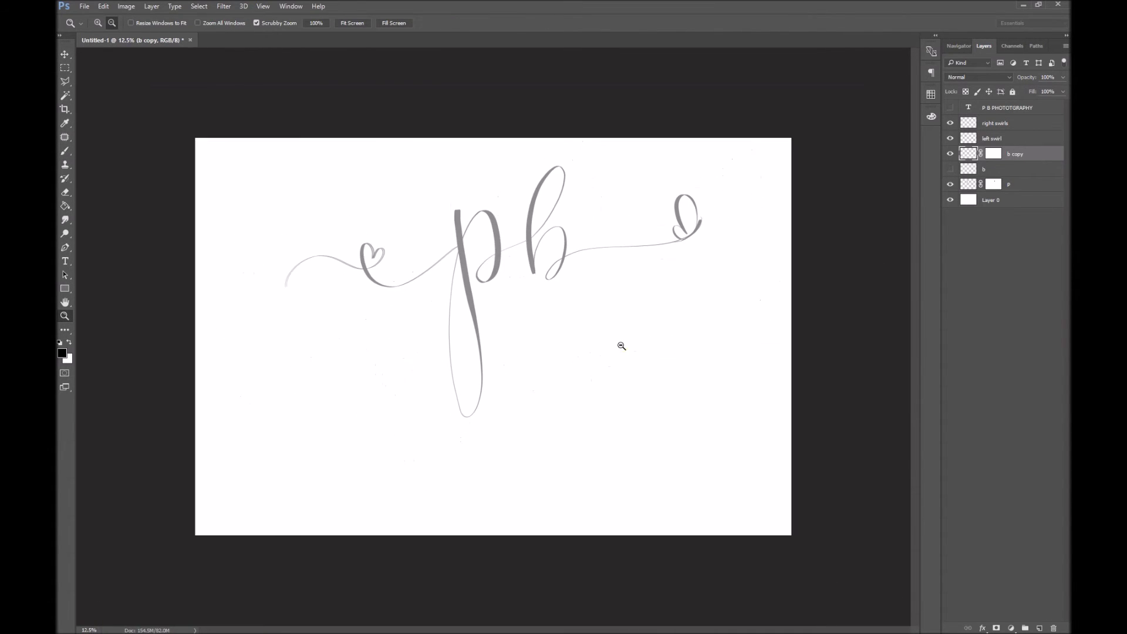
left_click(658, 275, "alt")
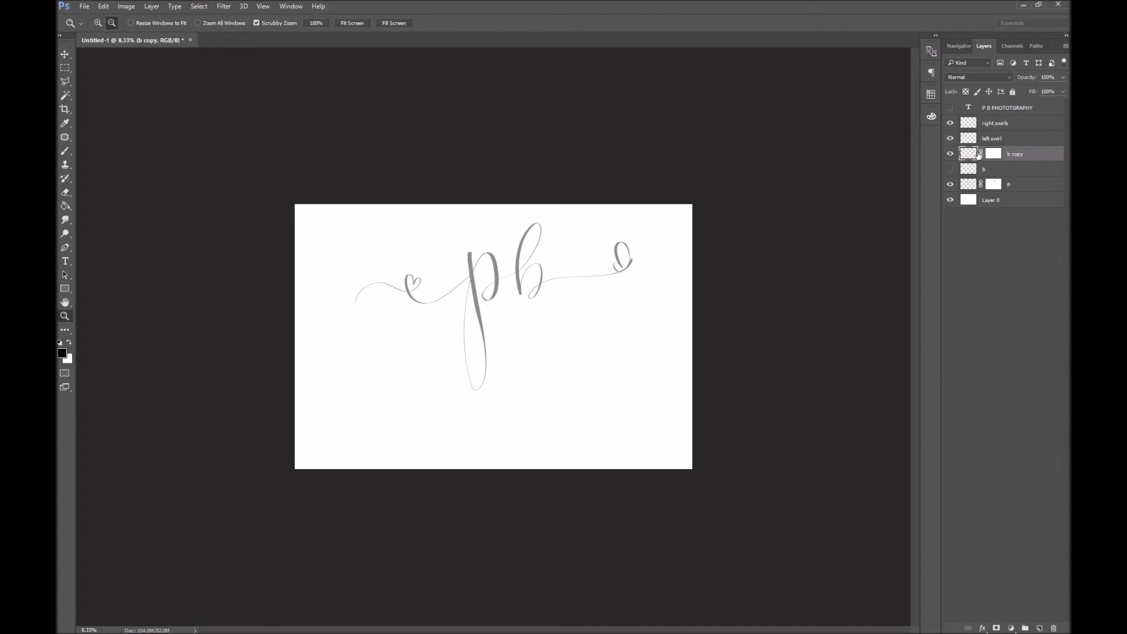
left_click(1020, 186, "shift")
left_click(1045, 125, "shift")
key("ctrl+g")
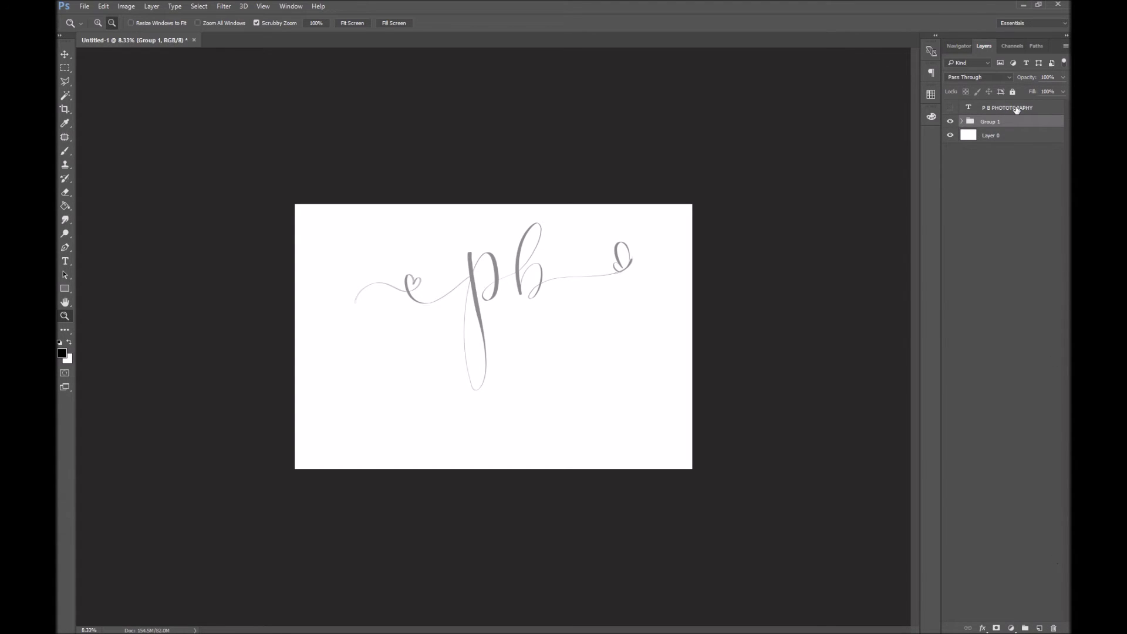
Rename the lettering group to 'logo' and hide it
double_click(984, 121)
type("logo")
key("Return")
left_click(951, 122)
Add a new empty layer above Layer 0 and name it 'circle'
left_click(992, 135)
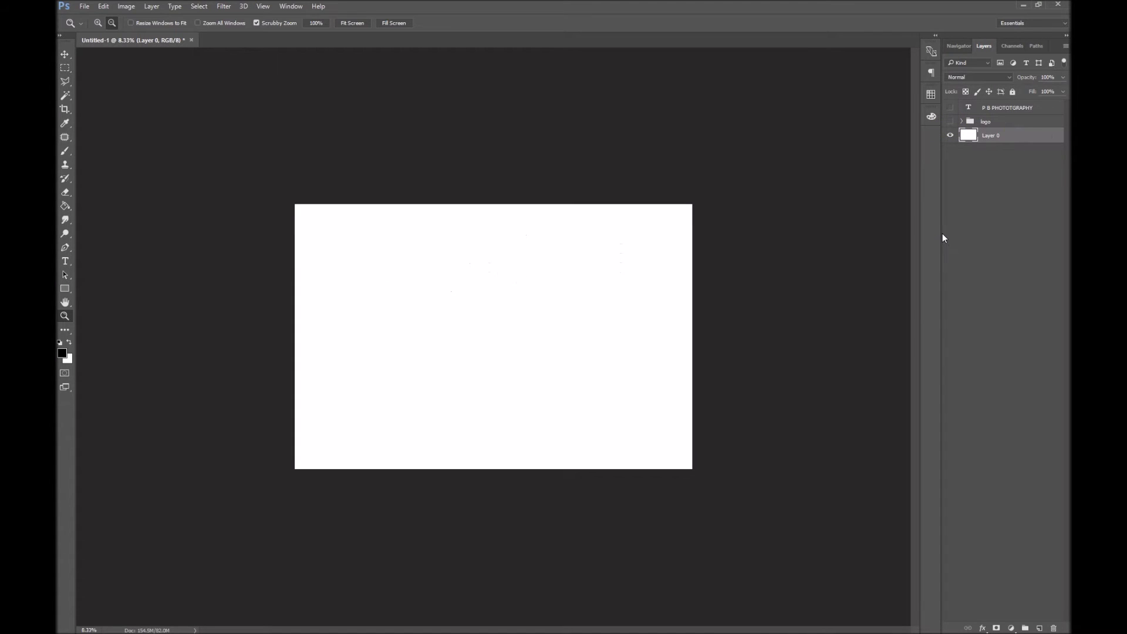
key("ctrl+shift+n")
key("Return")
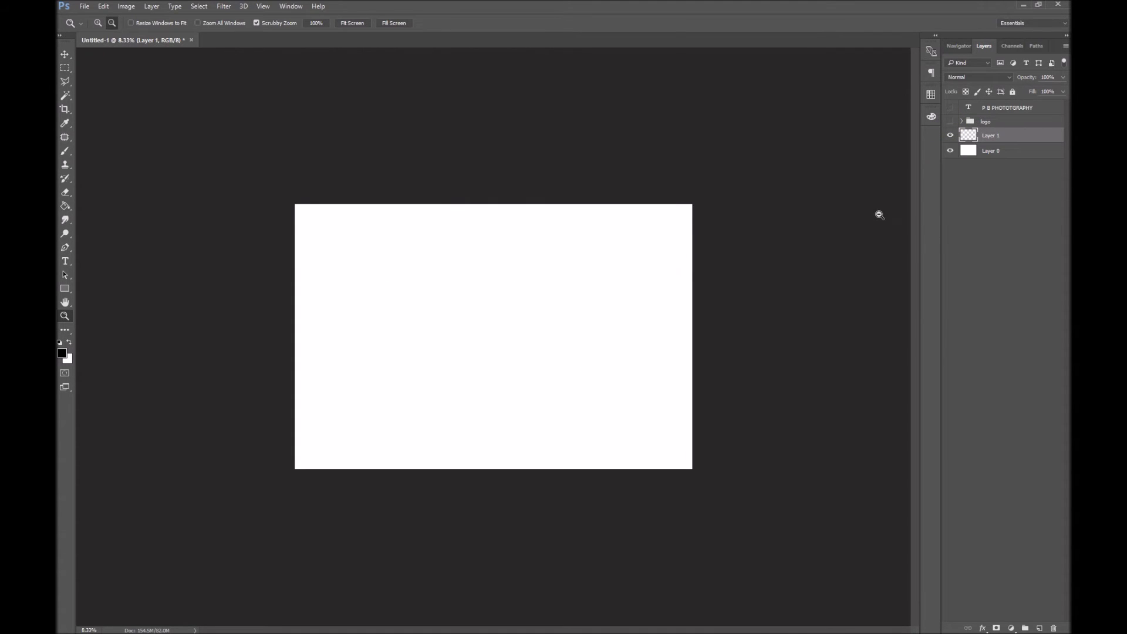
double_click(997, 135)
type("curcle")
key("Return")
double_click(991, 136)
type("circle")
key("Return")
Draw a circular selection with the Elliptical Marquee and centre it on the canvas
left_click(67, 69)
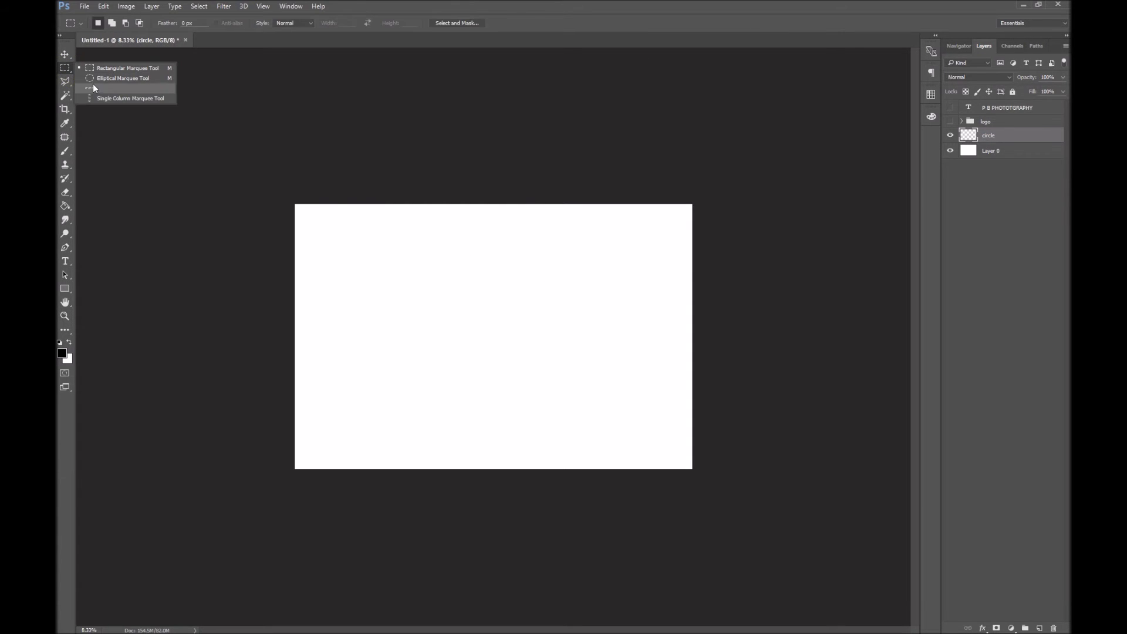
left_click(93, 83)
right_click(73, 68)
left_click(136, 78)
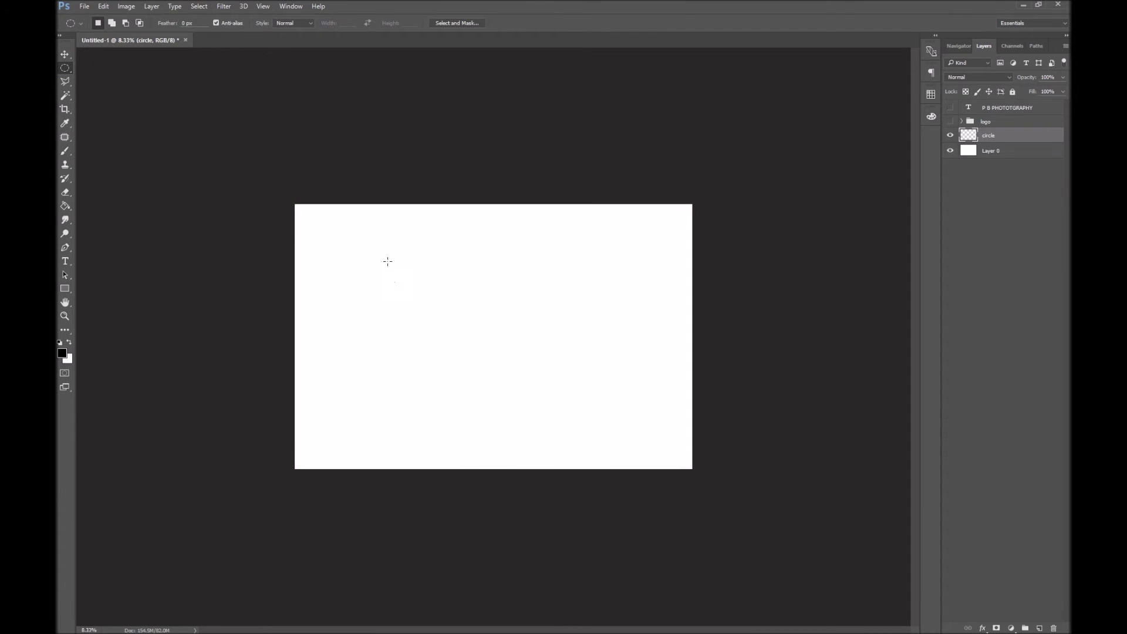
left_click_drag(407, 243, 705, 463)
left_click_drag(569, 392, 543, 376)
key("Return")
Fill the circular selection with solid black using the Paint Bucket
left_click(67, 207)
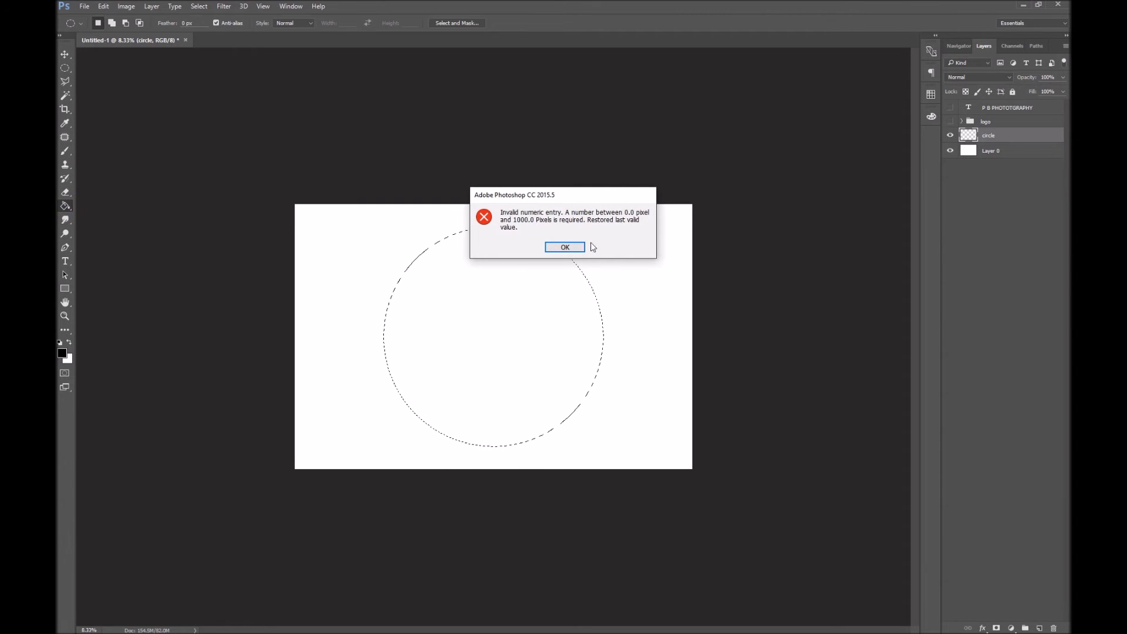
left_click(565, 246)
left_click(66, 207)
left_click(123, 217)
left_click(498, 316)
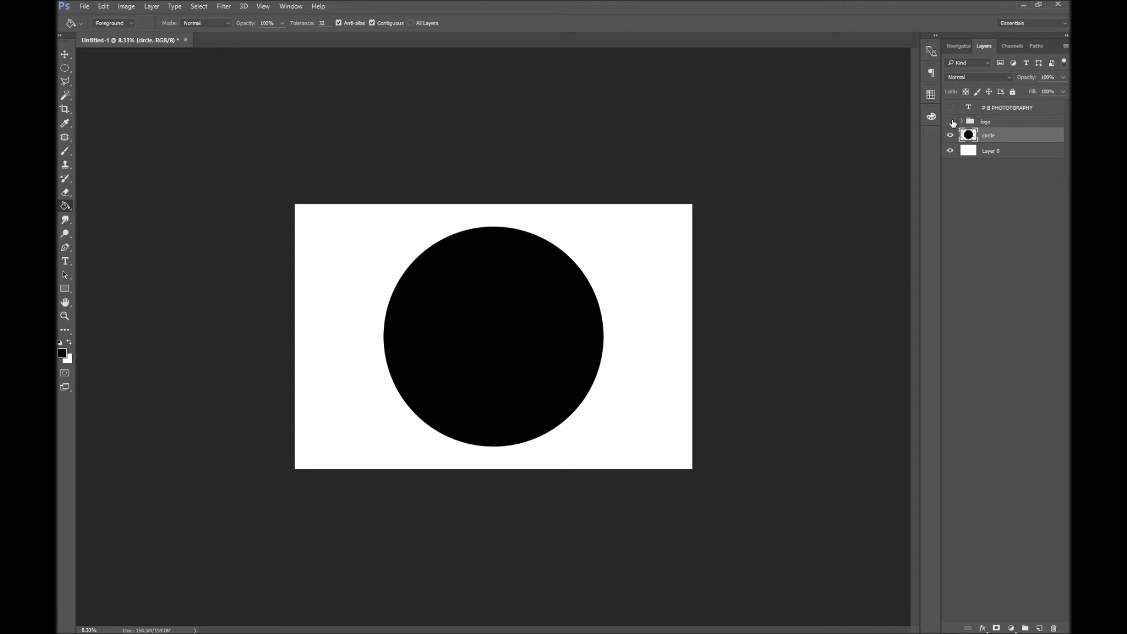
Set a grey foreground colour and reduce the circle layer's Fill to 0%
left_click(63, 353)
left_click(202, 244)
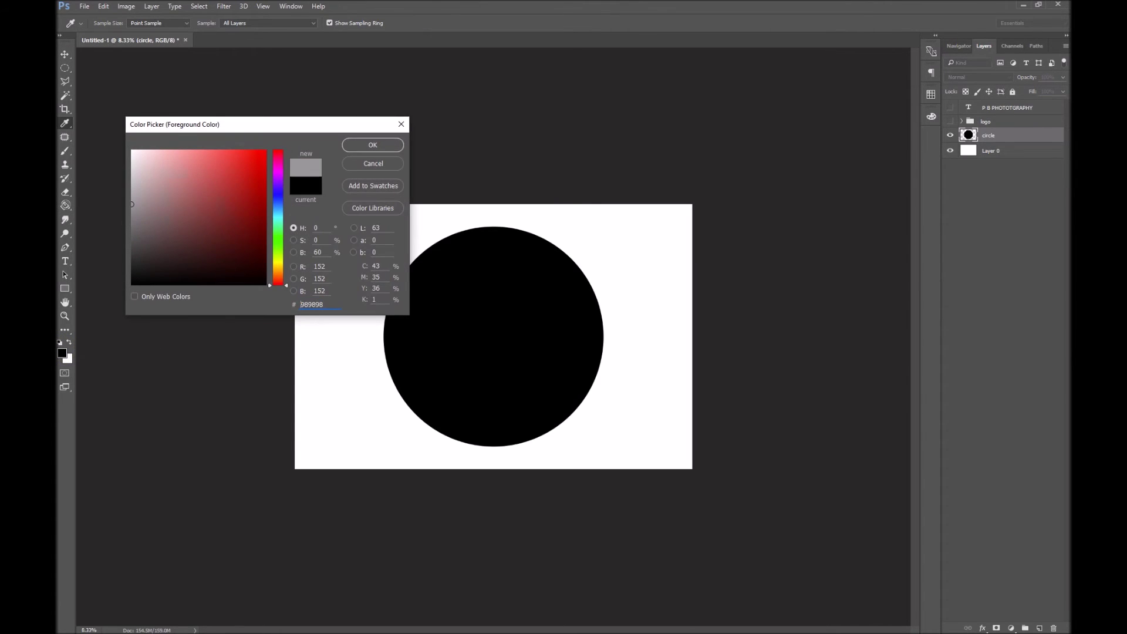
left_click(374, 144)
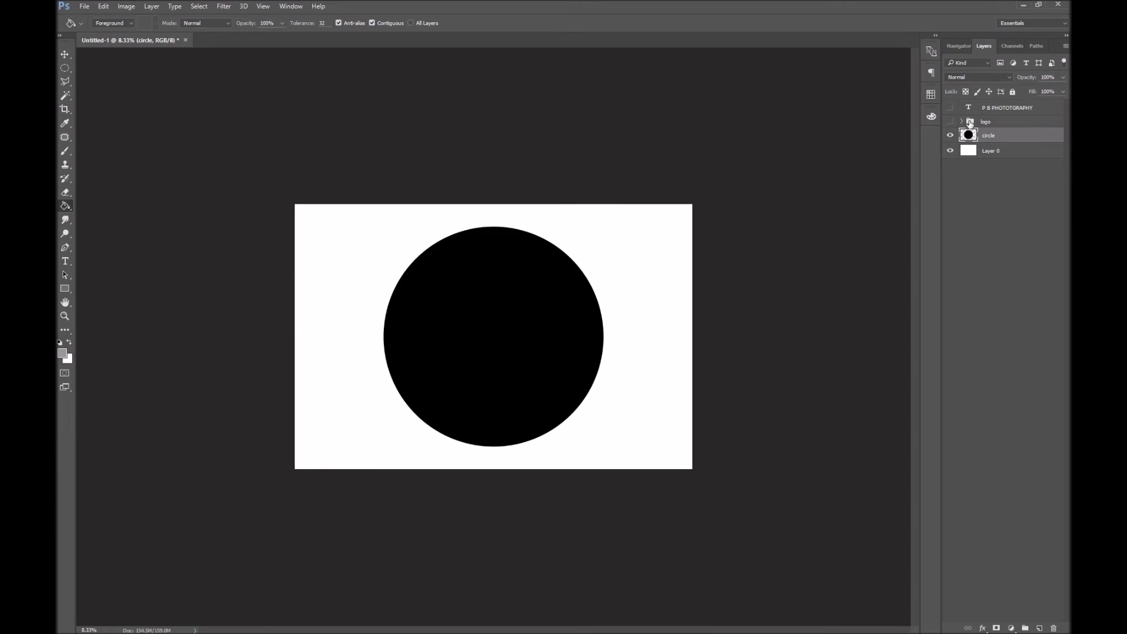
left_click(1060, 92)
left_click_drag(1061, 100, 999, 133)
Add a 15 px #a3a3a3 grey Stroke layer style to the circle
double_click(1010, 132)
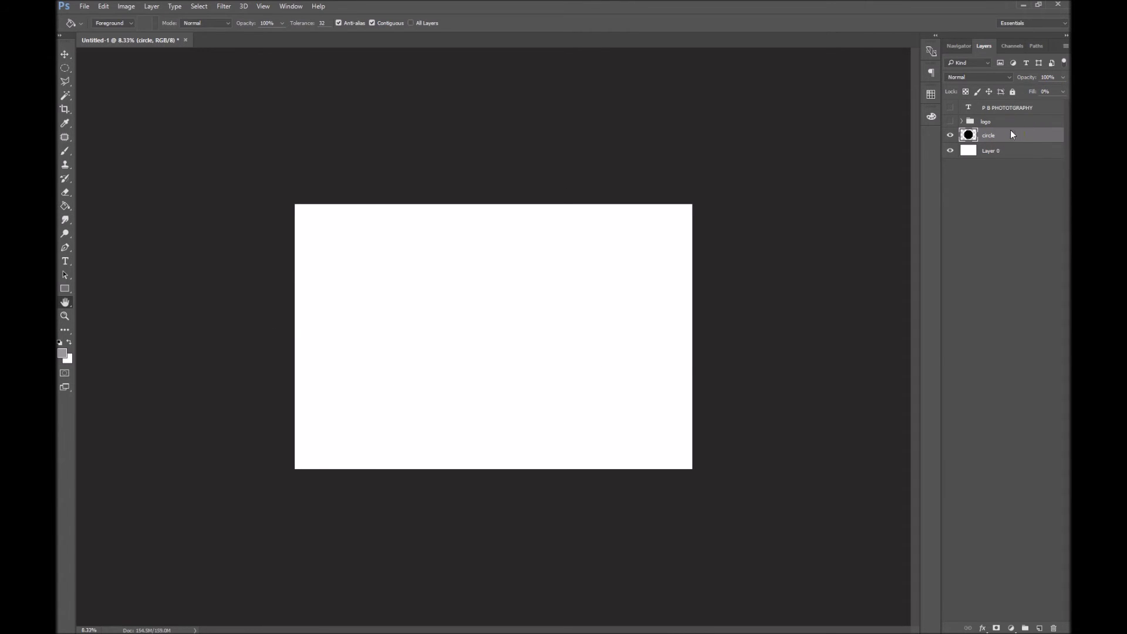
left_click_drag(581, 133, 736, 63)
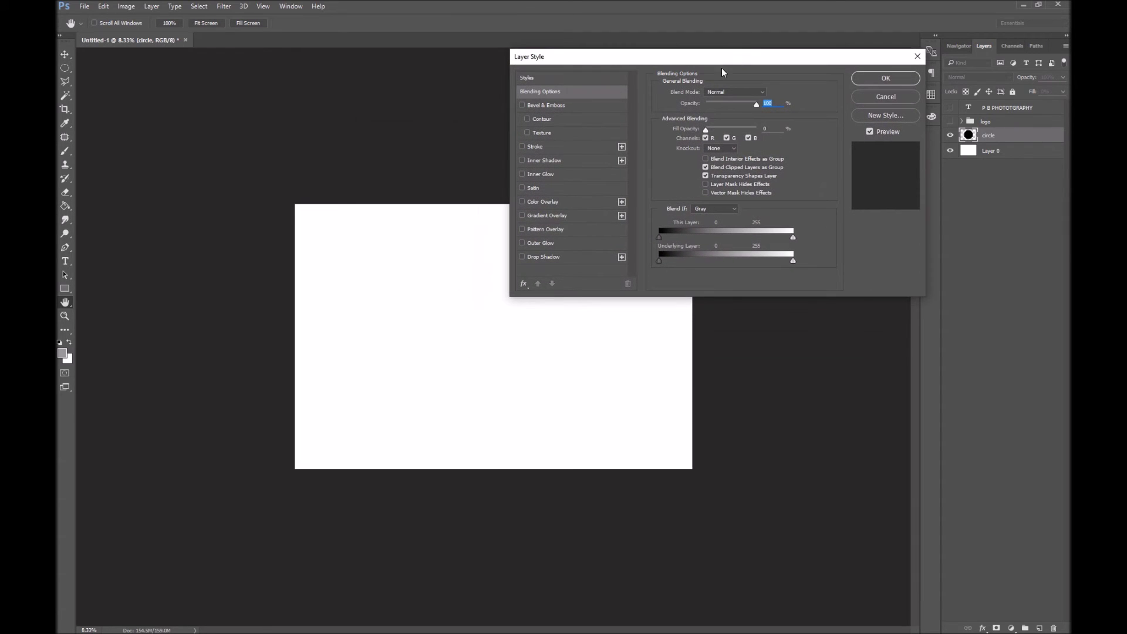
left_click(536, 147)
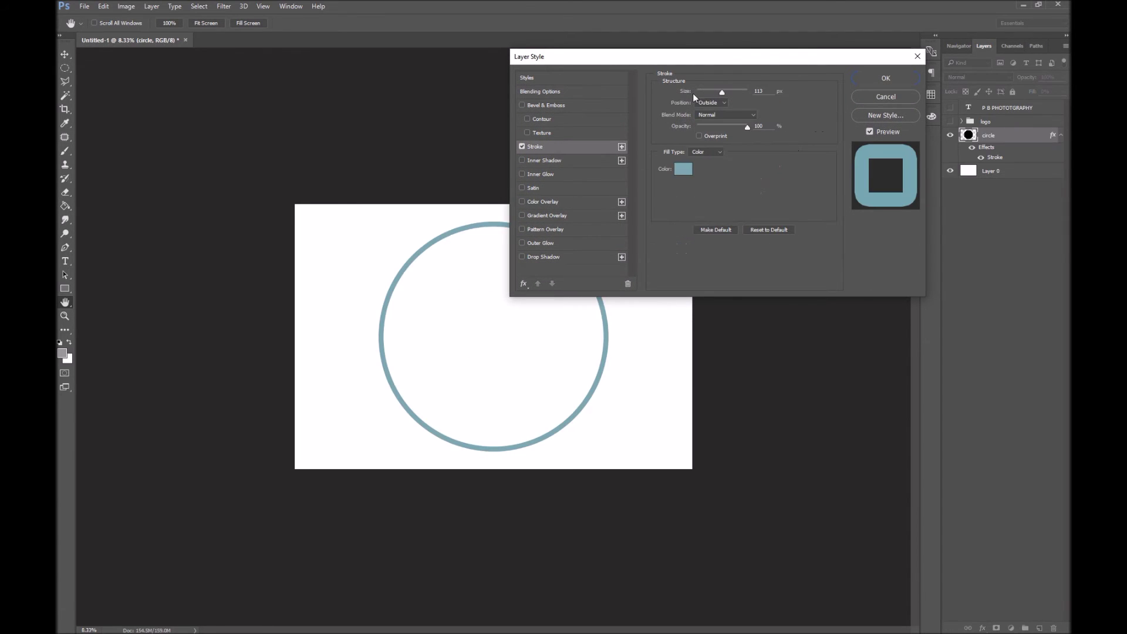
left_click(679, 169)
type("a3a3a3")
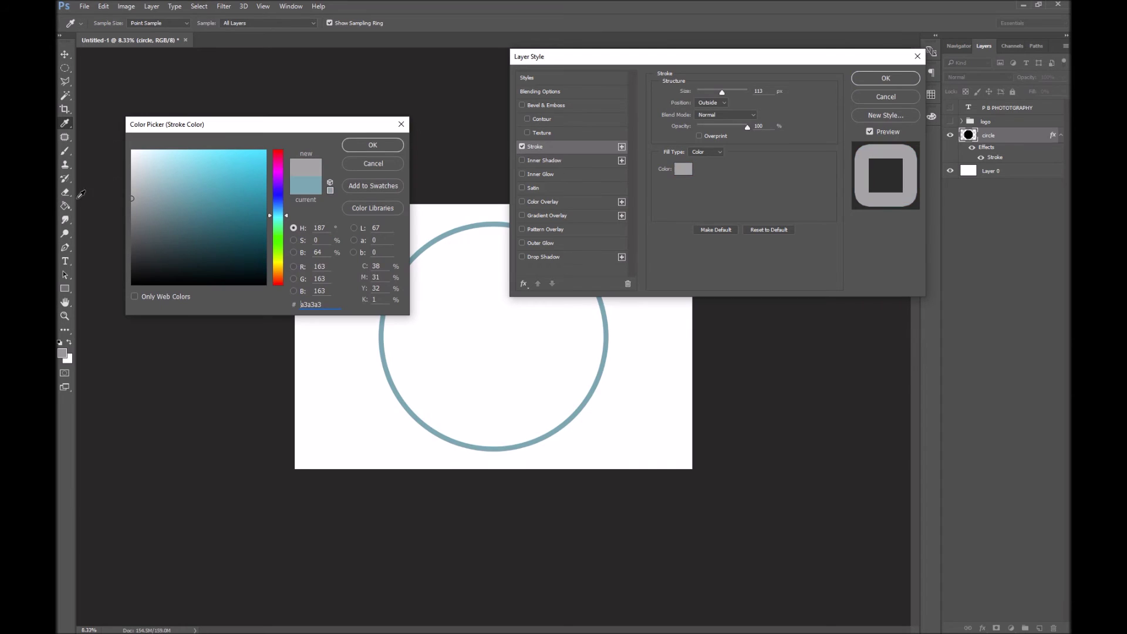
left_click(373, 145)
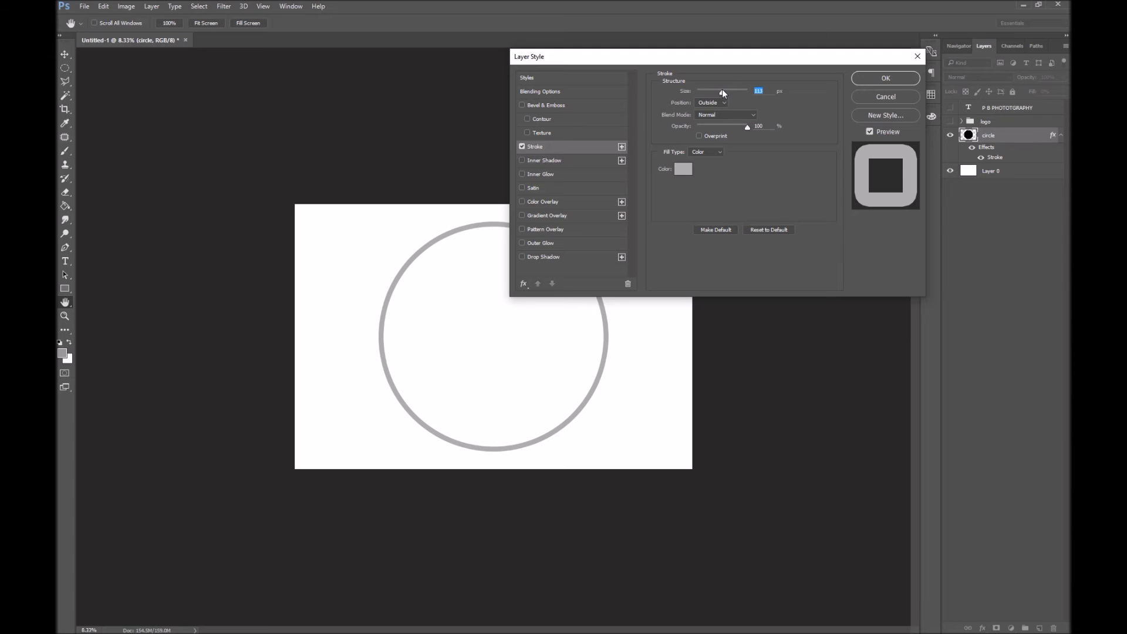
left_click_drag(721, 93, 705, 93)
left_click(873, 79)
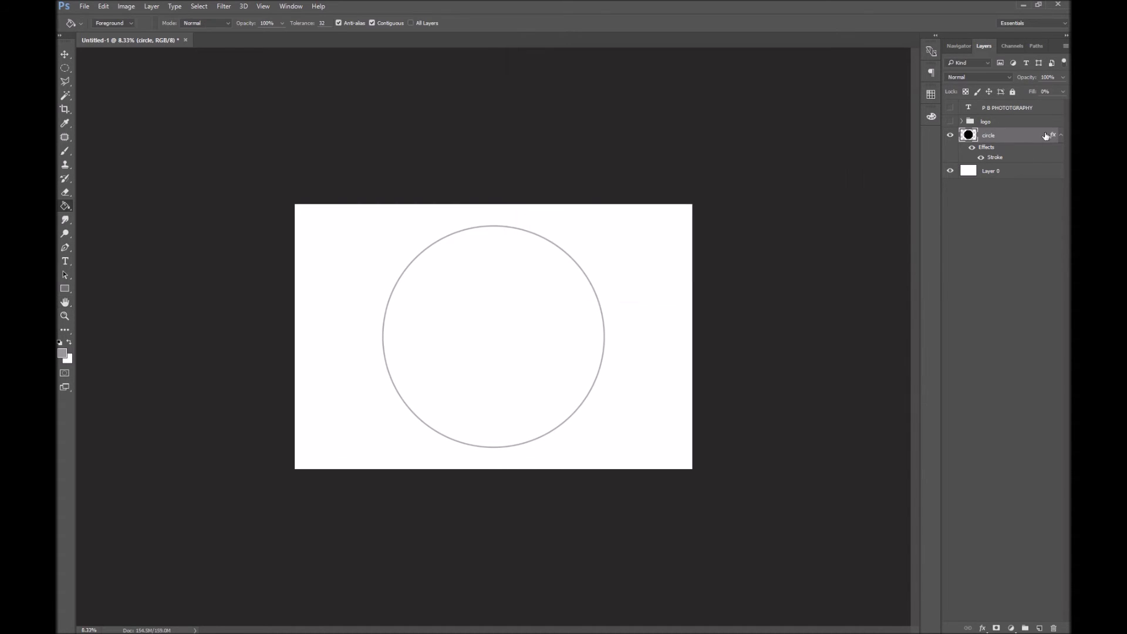
Thin the circle's stroke to its minimum width and show the logo group again
left_click(1061, 136)
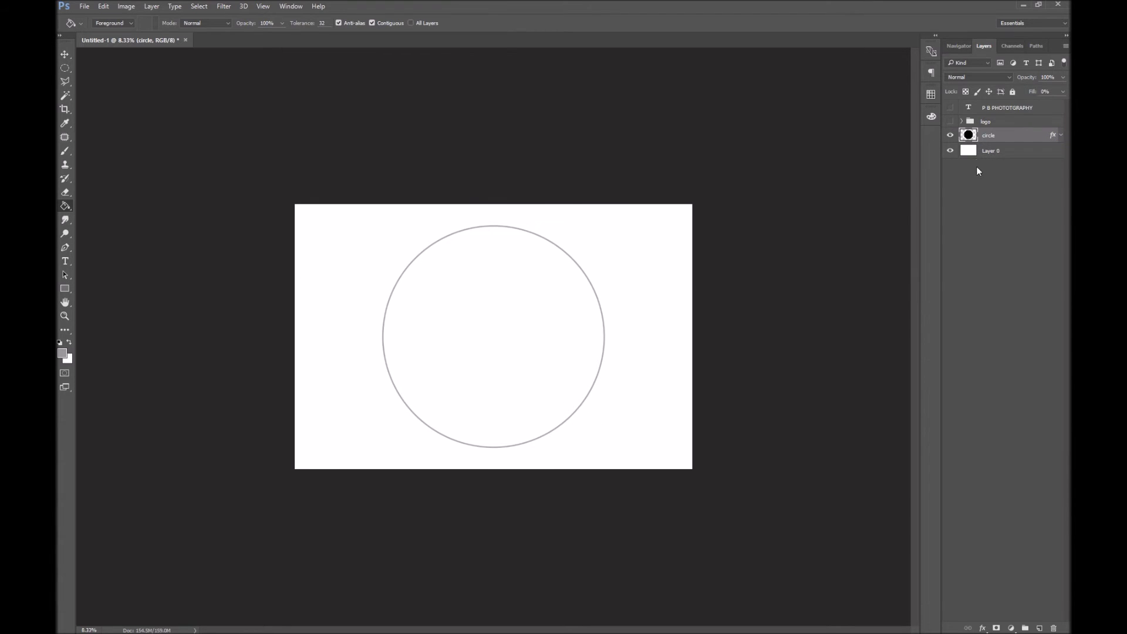
double_click(1016, 137)
left_click(552, 146)
mouse_move(707, 92)
left_mouse_down()
mouse_move(691, 92)
mouse_move(709, 94)
left_mouse_up()
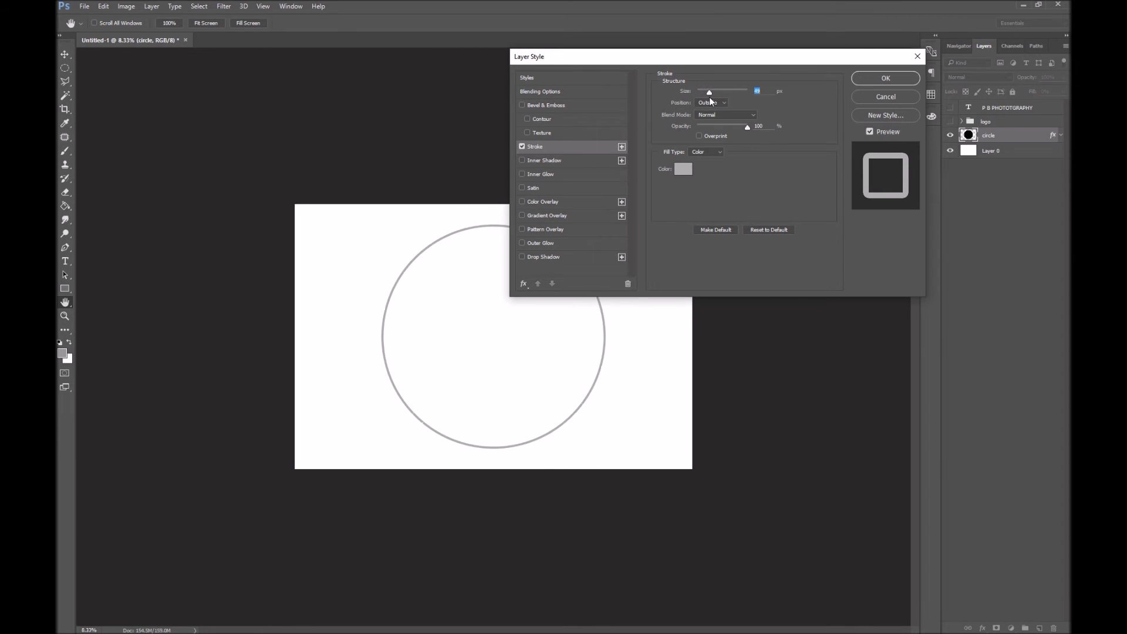
left_click(883, 79)
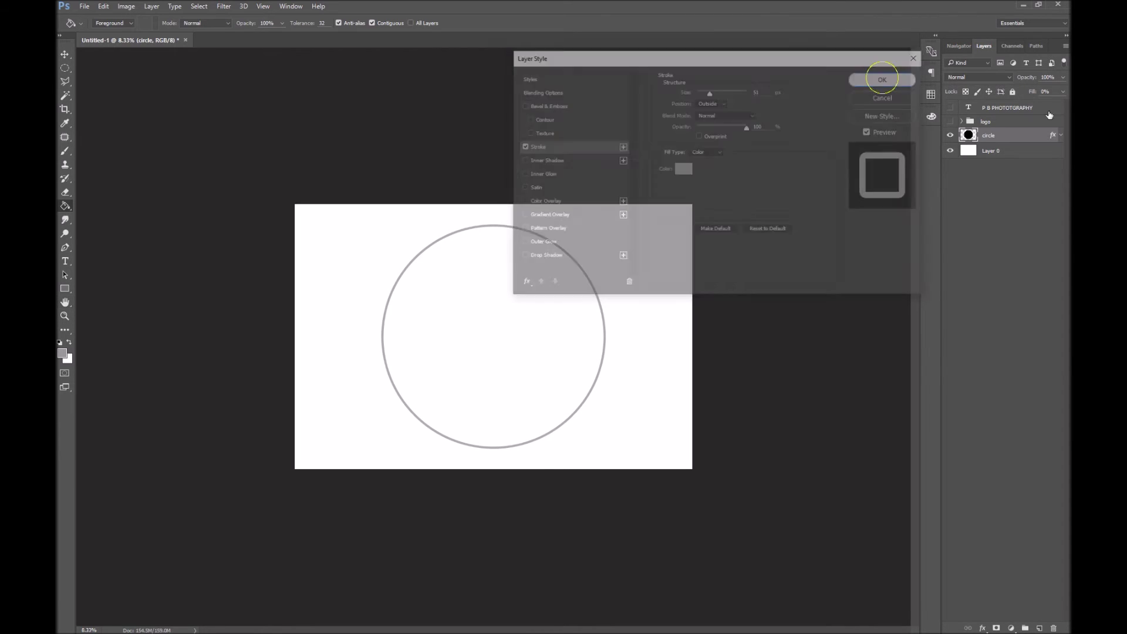
left_click(951, 122)
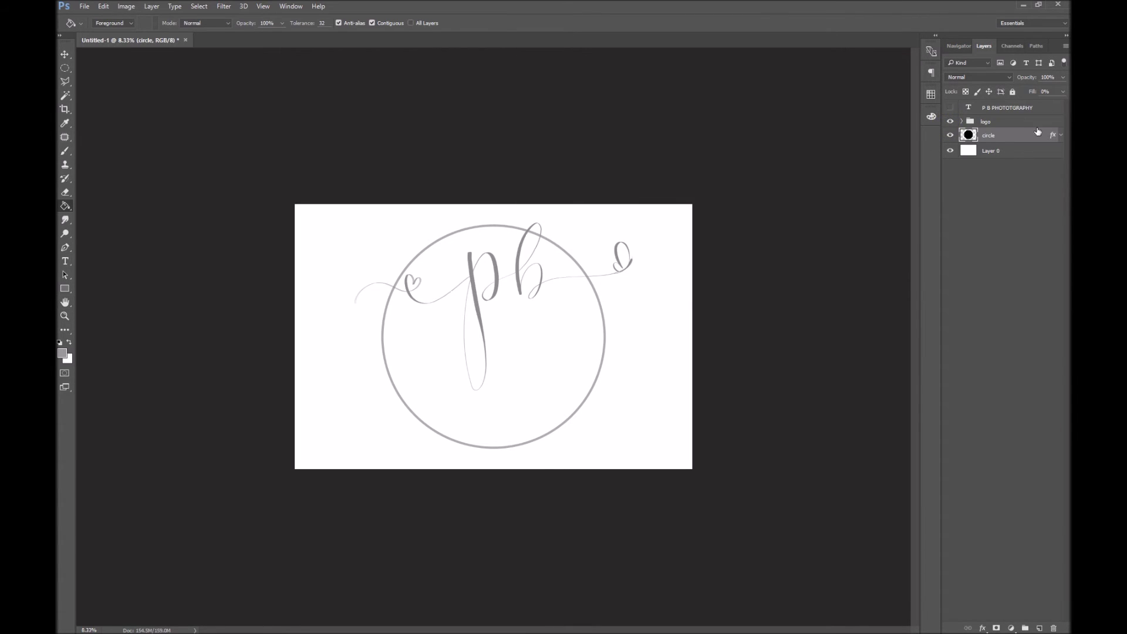
left_click(1013, 122)
Move the pb monogram down into the circle, scale it slightly, and dock the reference logo tab
key("ctrl+t")
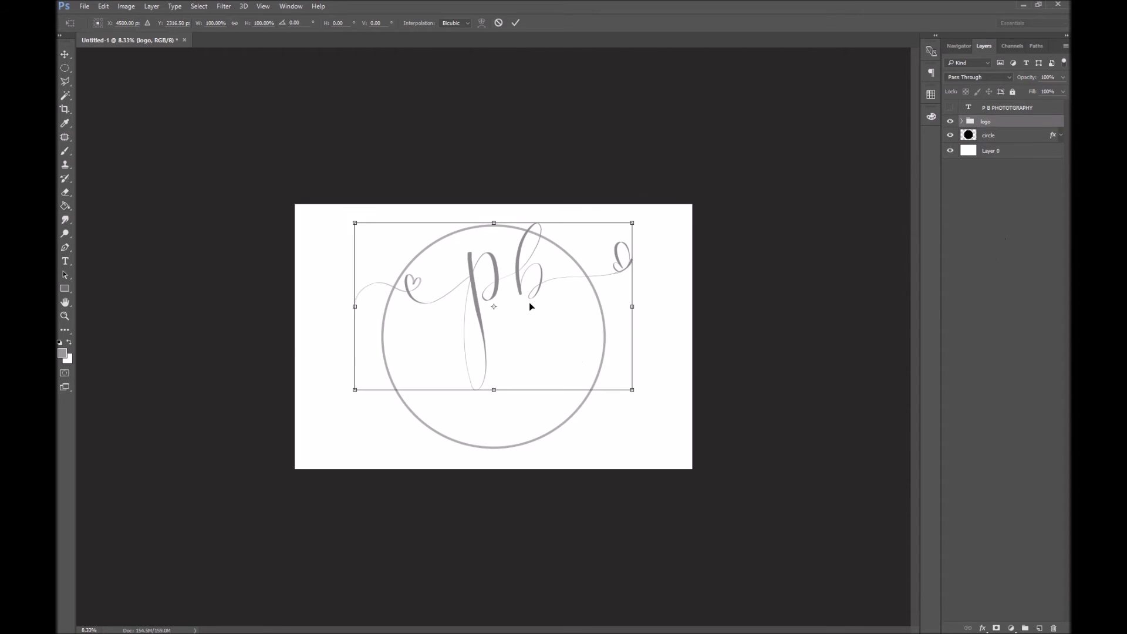
left_click_drag(529, 301, 530, 349)
left_click_drag(633, 268, 626, 273)
left_click_drag(592, 328, 592, 317)
key("g")
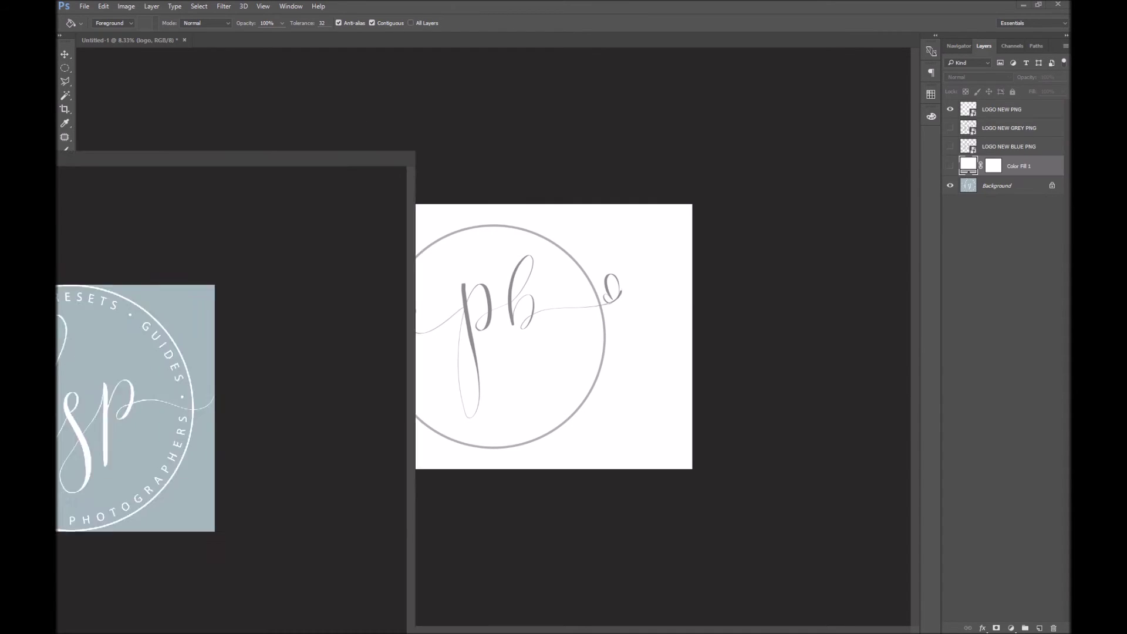
left_click_drag(352, 157, 528, 55)
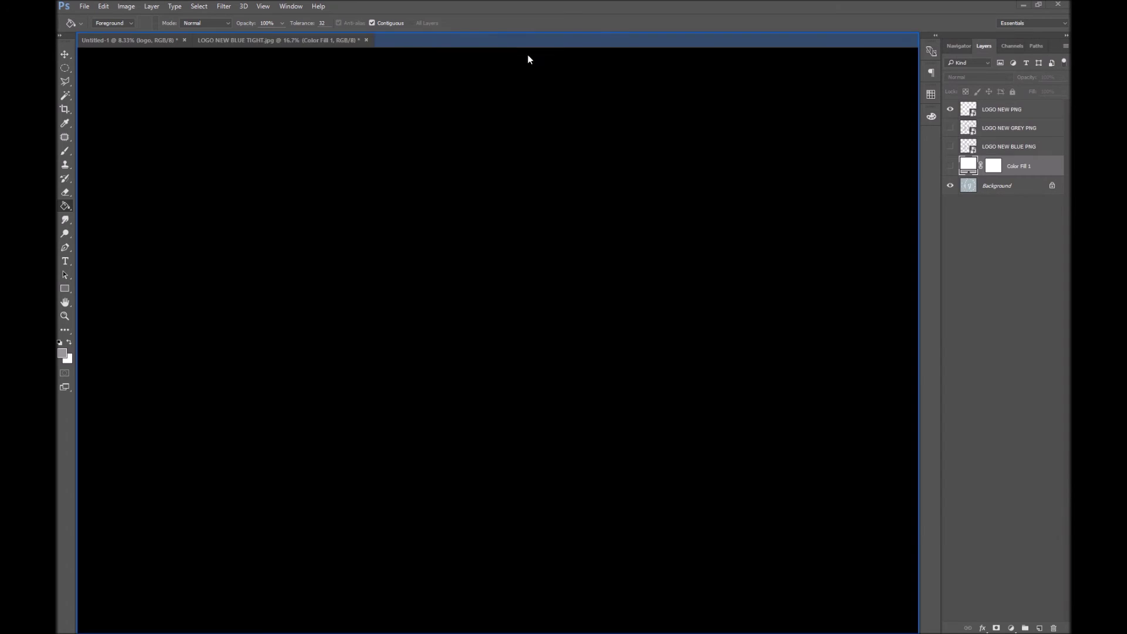
left_click(137, 40)
Rotate the monogram about 3°, nudge it down-right, and load the circle's shape as a selection
left_click(1012, 123)
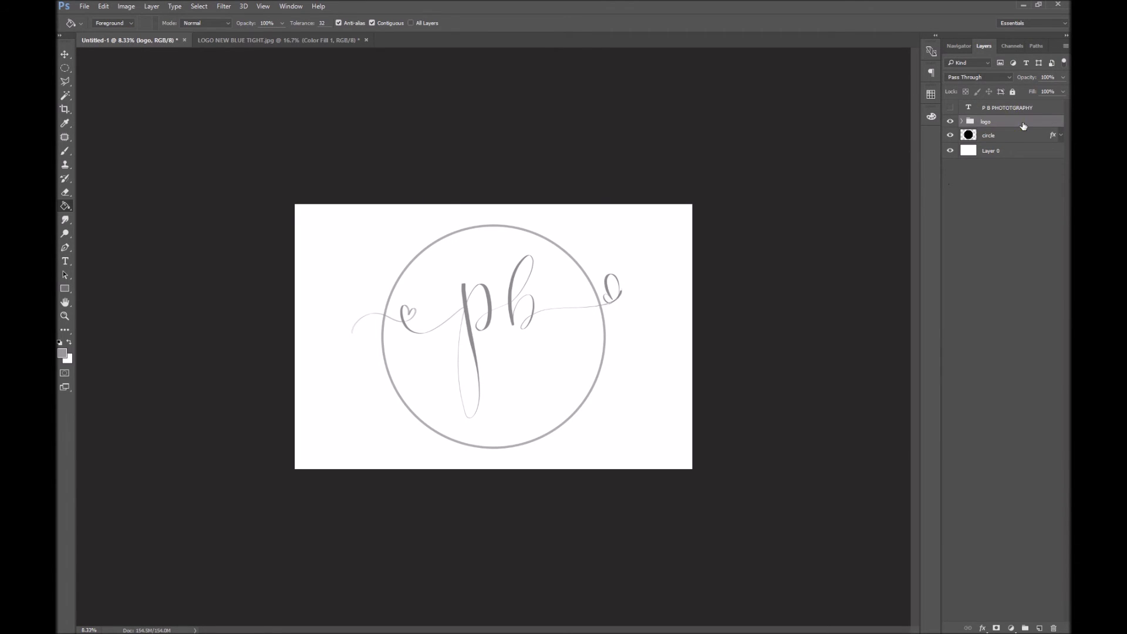
key("ctrl+t")
left_click_drag(680, 356, 675, 369)
left_click_drag(551, 369, 568, 381)
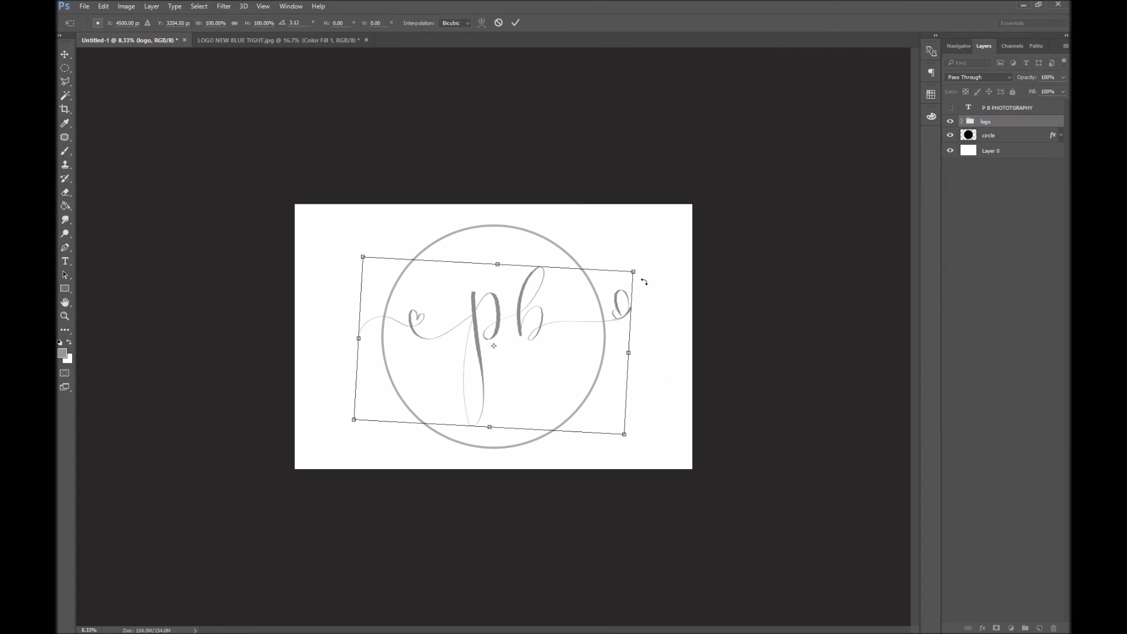
key("g")
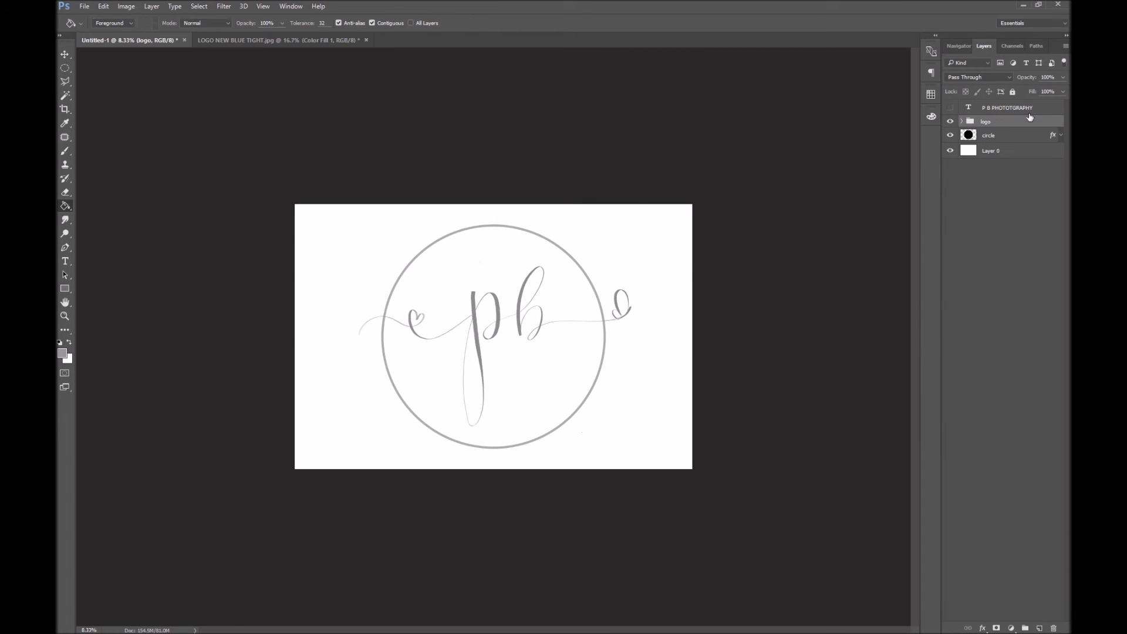
left_click(1006, 136)
left_click(969, 135, "ctrl")
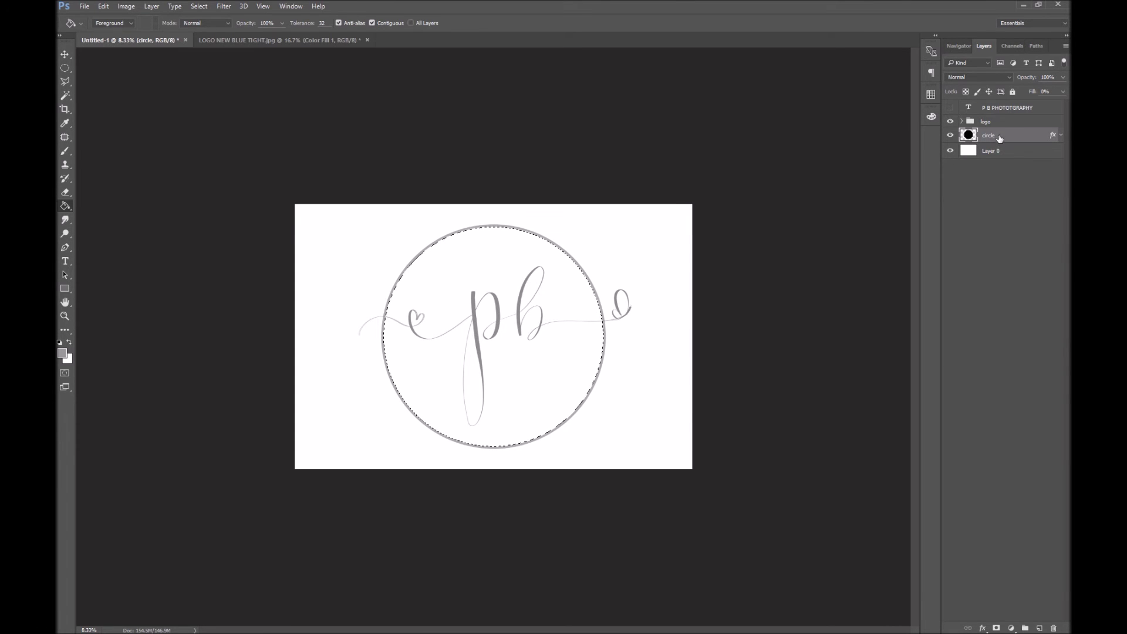
Add a new layer and convert the circular selection into a work path with tolerance 2.0
key("ctrl+shift+n")
key("Return")
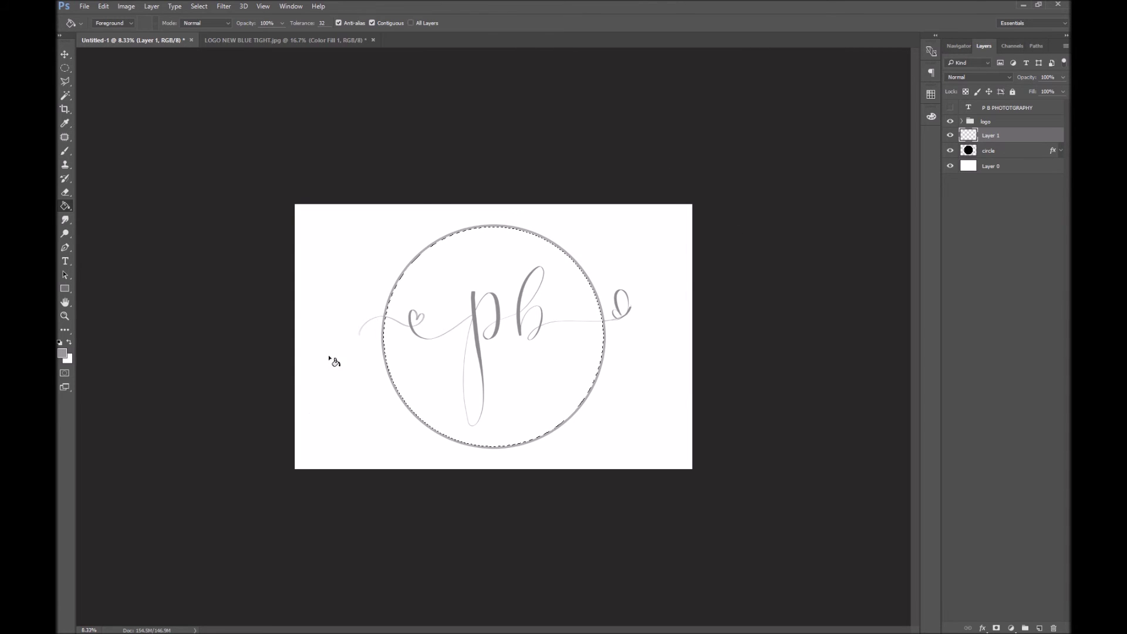
left_click(65, 68)
right_click(496, 228)
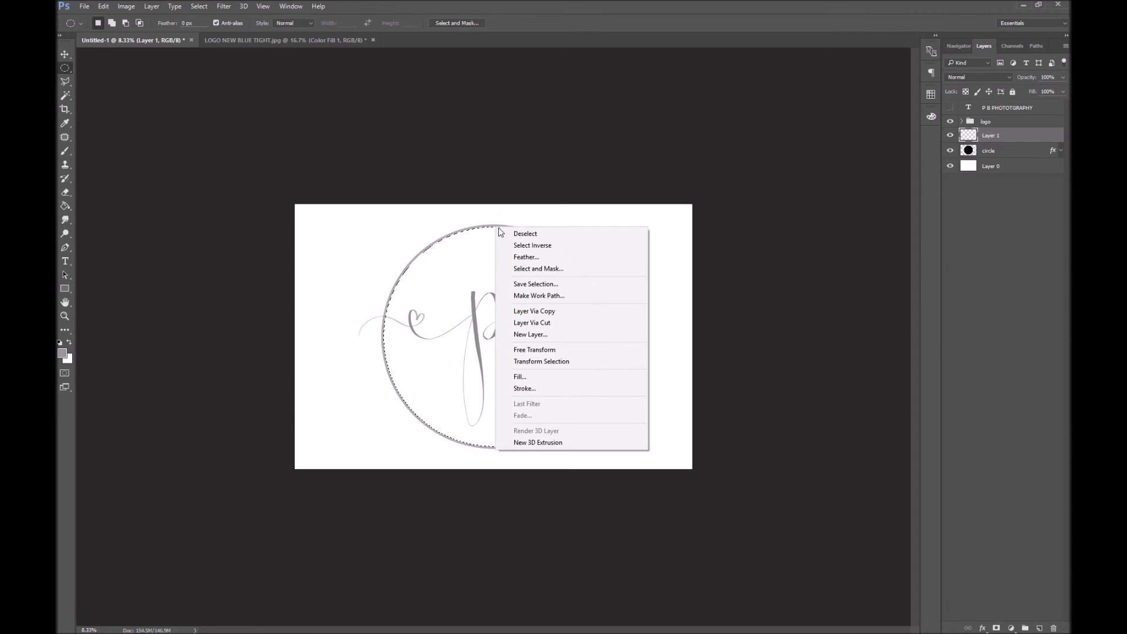
left_click(547, 295)
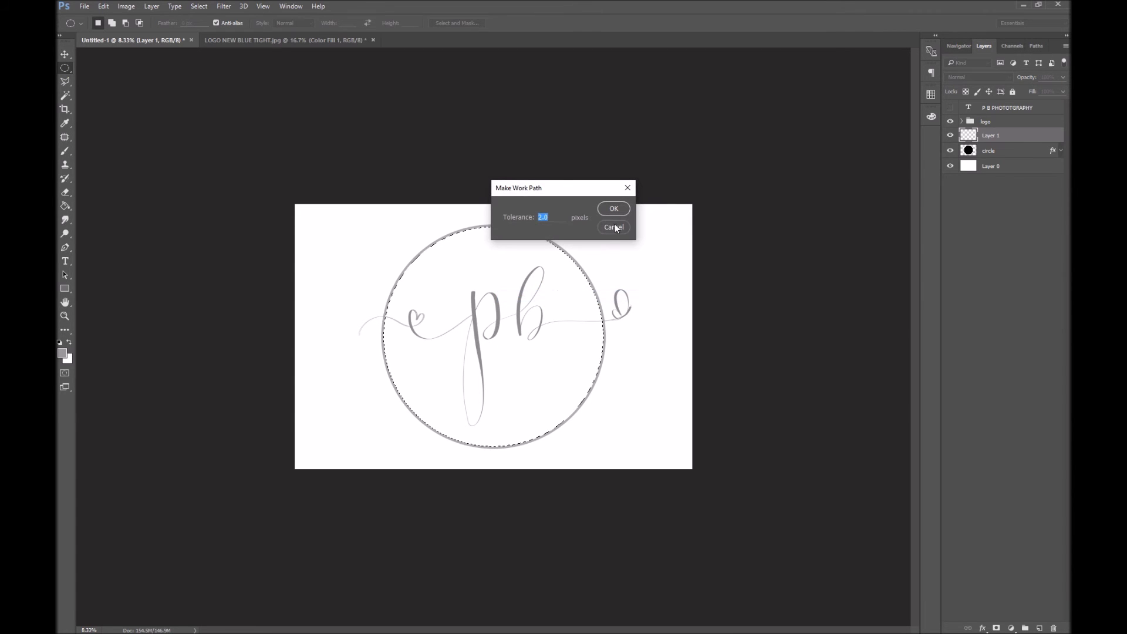
left_click(613, 209)
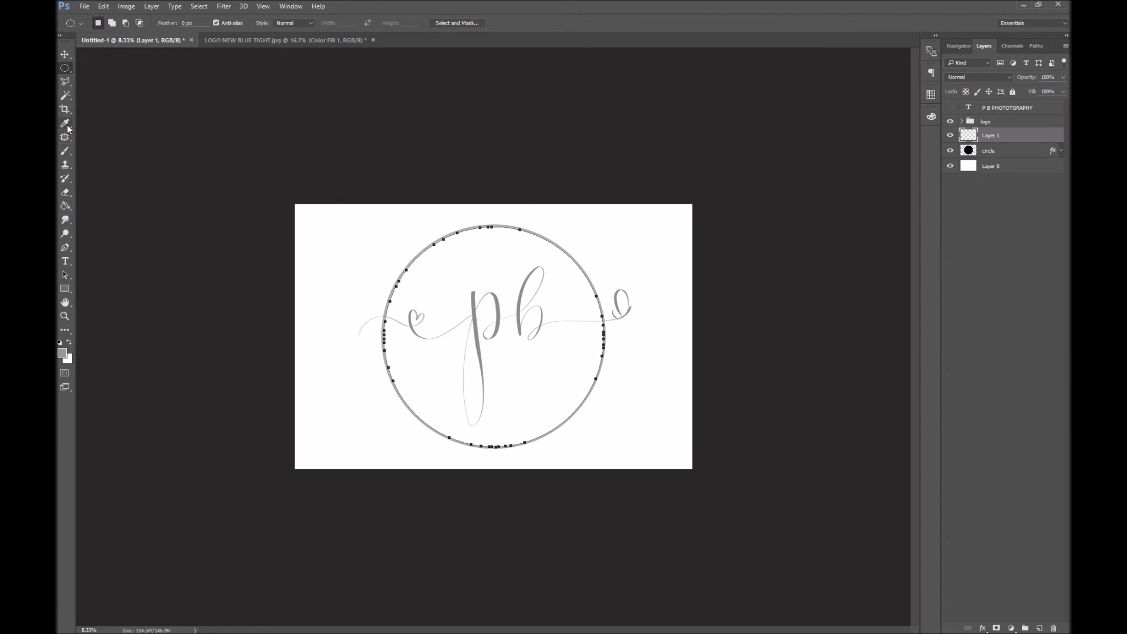
left_click(65, 261)
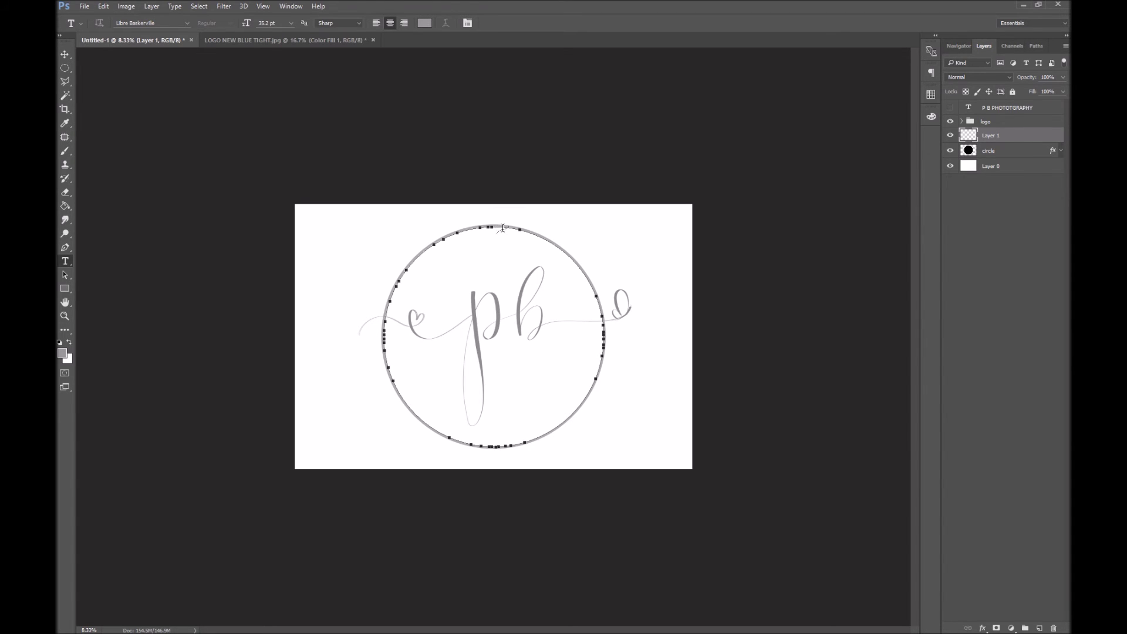
Type 'P B PHOTOGRAPHY' along the circle path and commit it
left_click(503, 226)
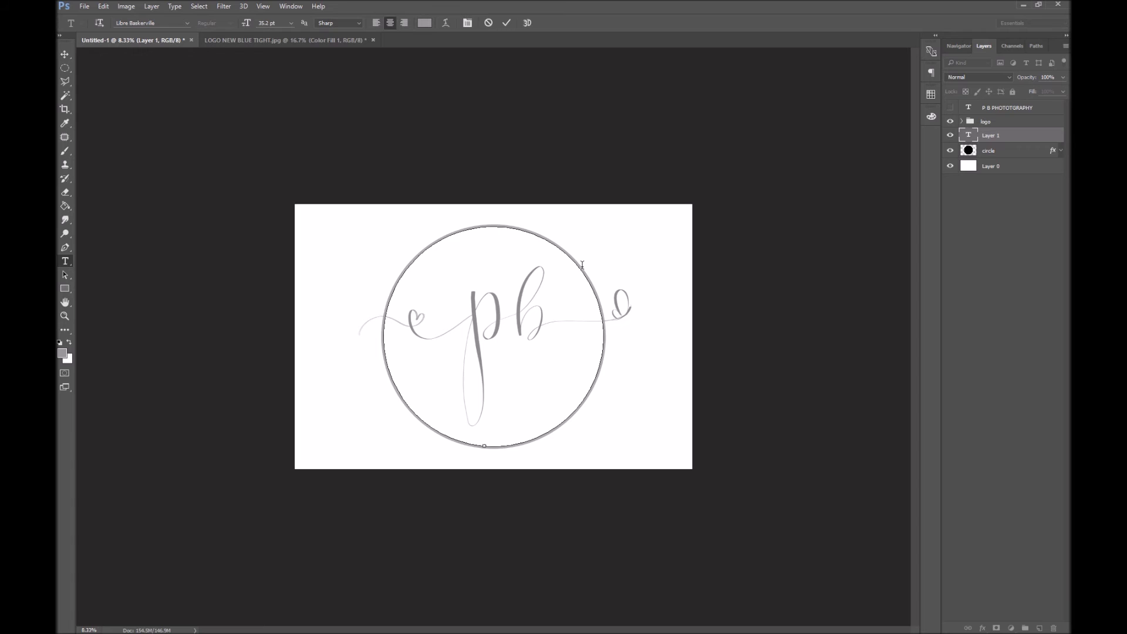
type("P B PHOTOGRAPHY")
key("ctrl+1")
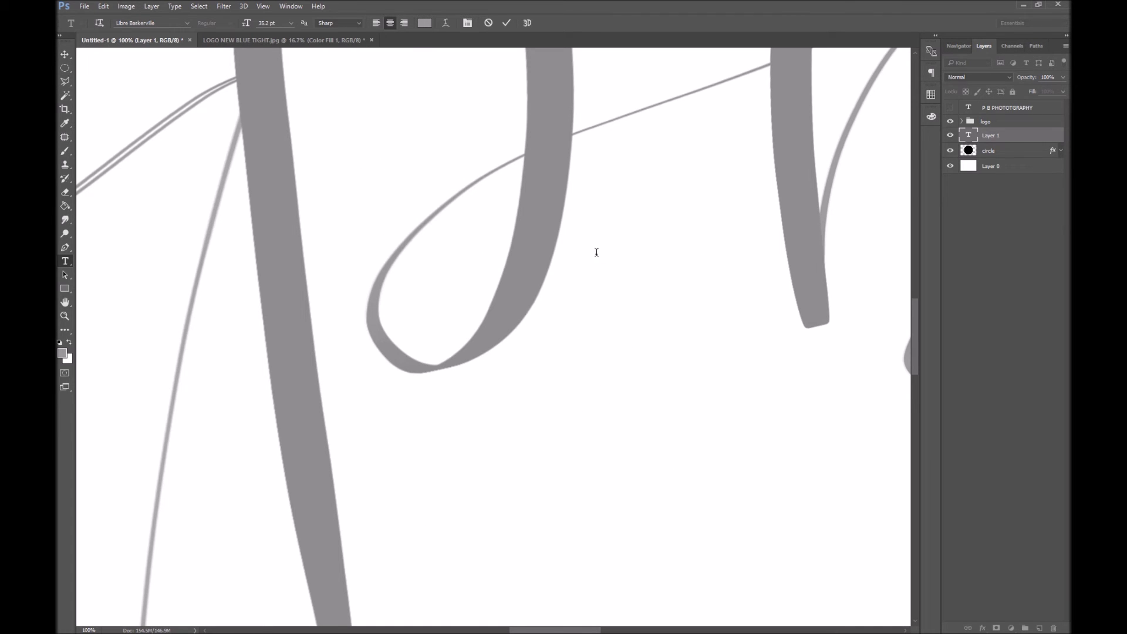
left_click(1021, 152)
key("z")
left_click(583, 323, "alt")
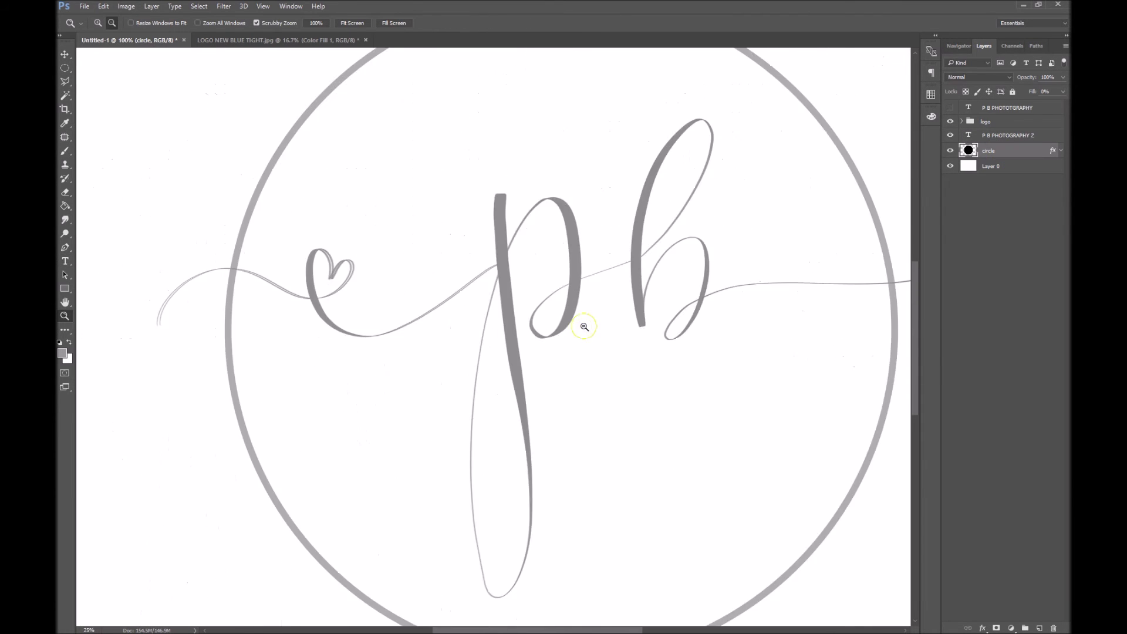
left_click(574, 171)
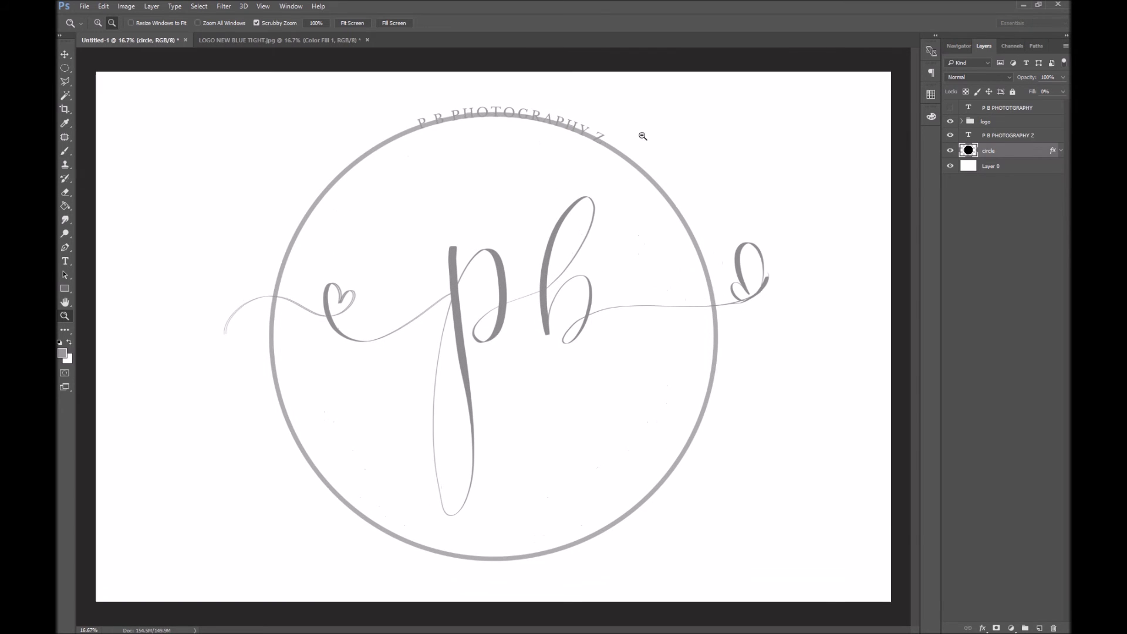
Reopen the curved text layer for editing and inspect it zoomed in
left_click(998, 135)
double_click(969, 135)
left_click(604, 141)
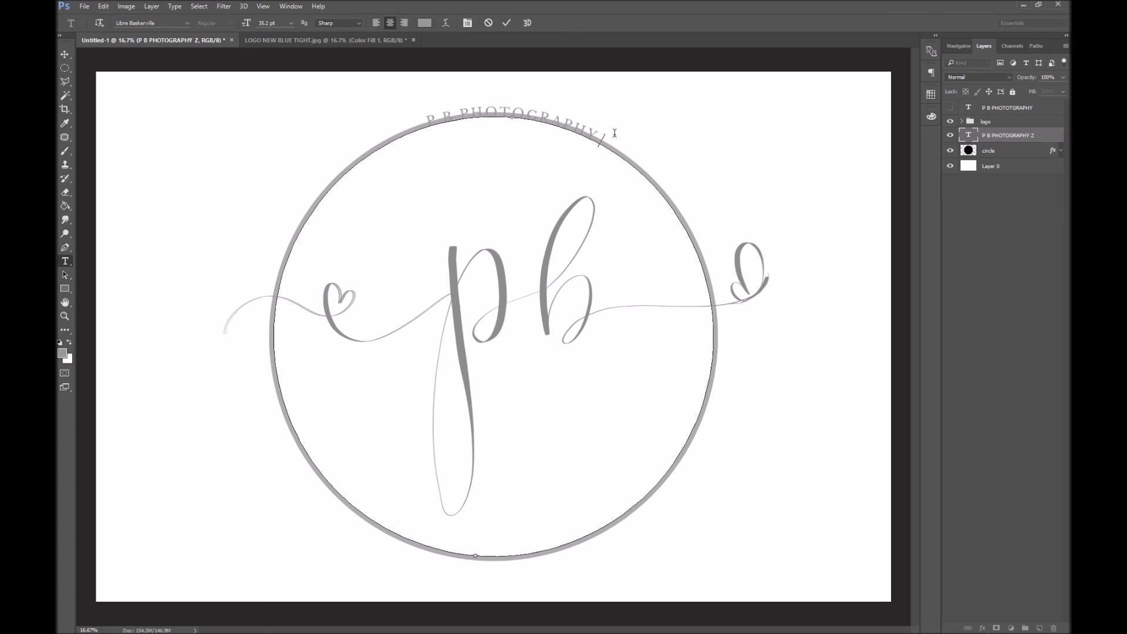
key("ctrl+1")
left_click(997, 156)
key("z")
left_click(605, 278, "alt")
left_click(605, 278, "alt")
double_click(968, 135)
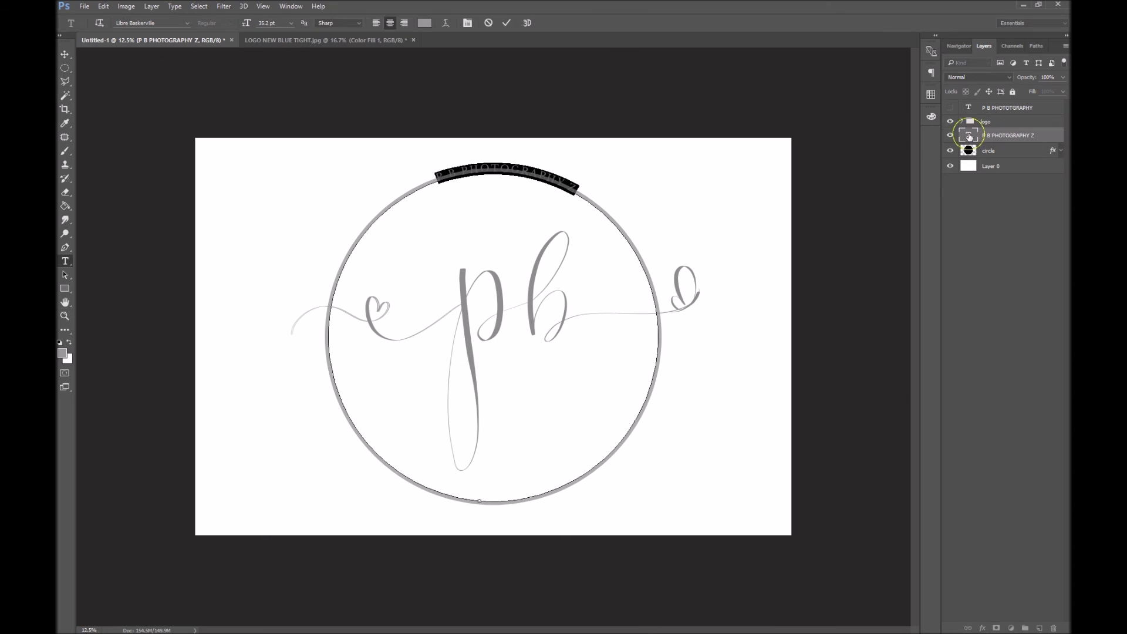
left_click(578, 188)
key("BackSpace")
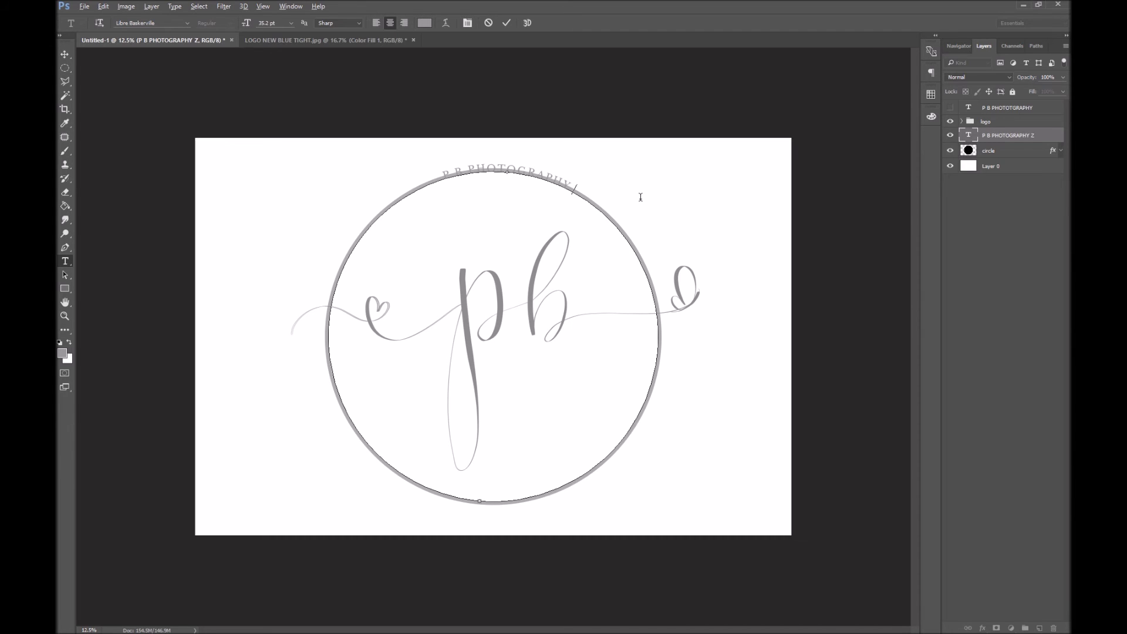
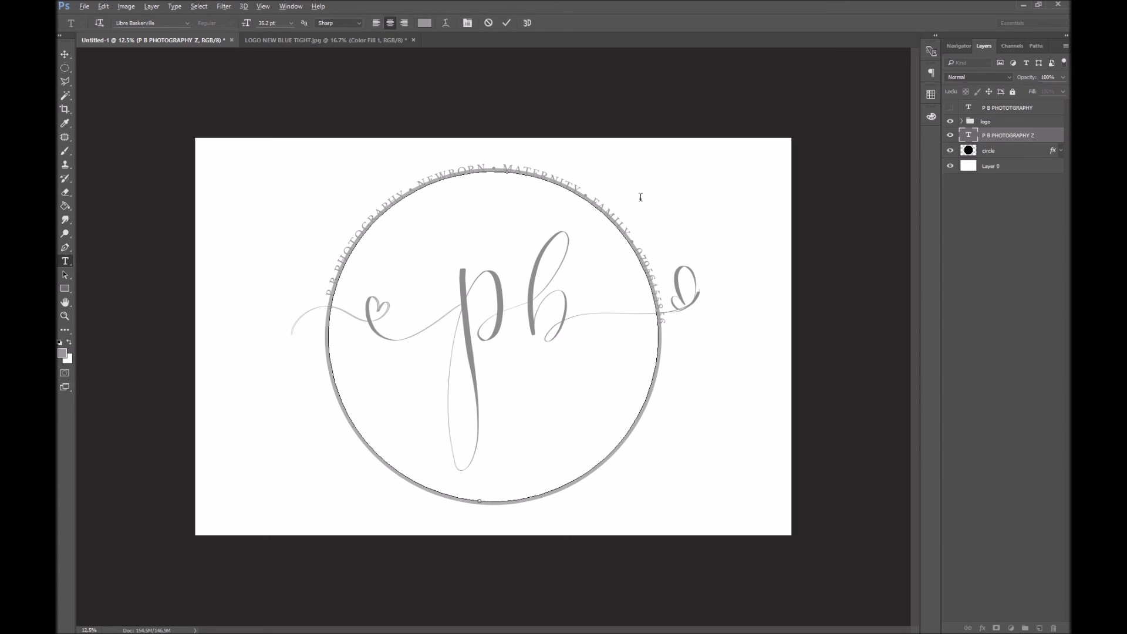
type(" •")
type(" WWW")
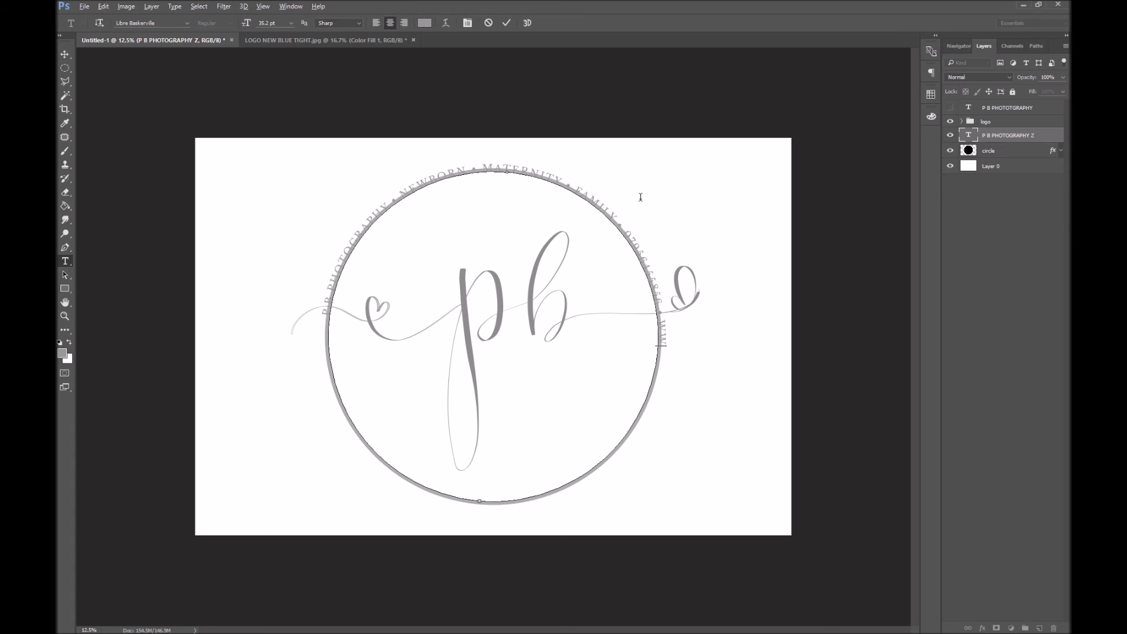
type(".PBPHOTOGRAPHY.COM")
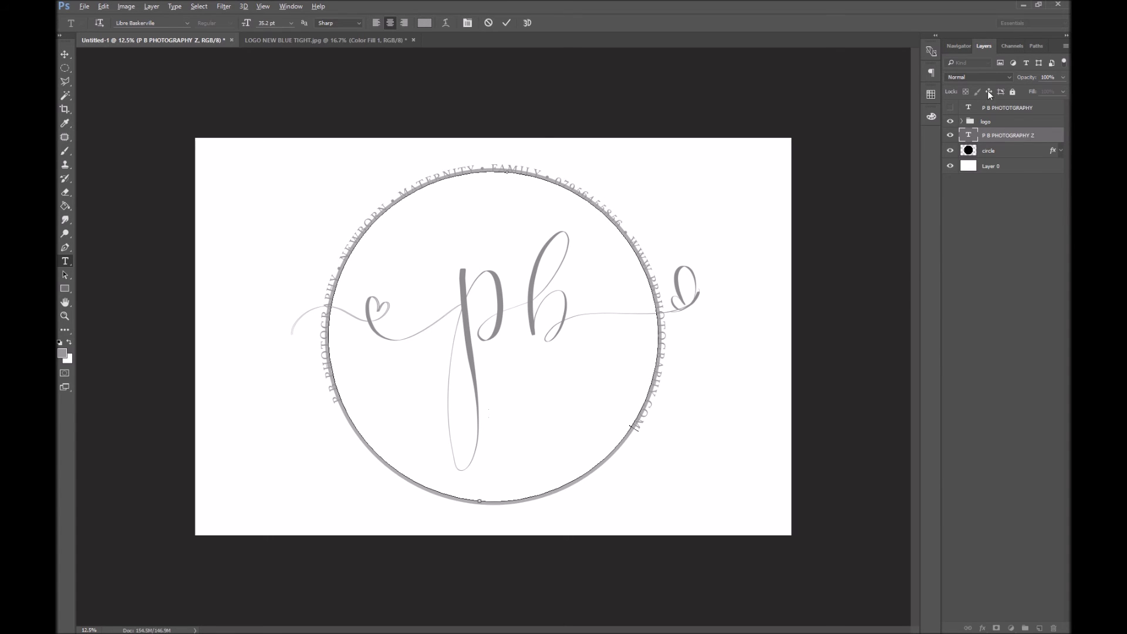
key("ctrl+Return")
key("z")
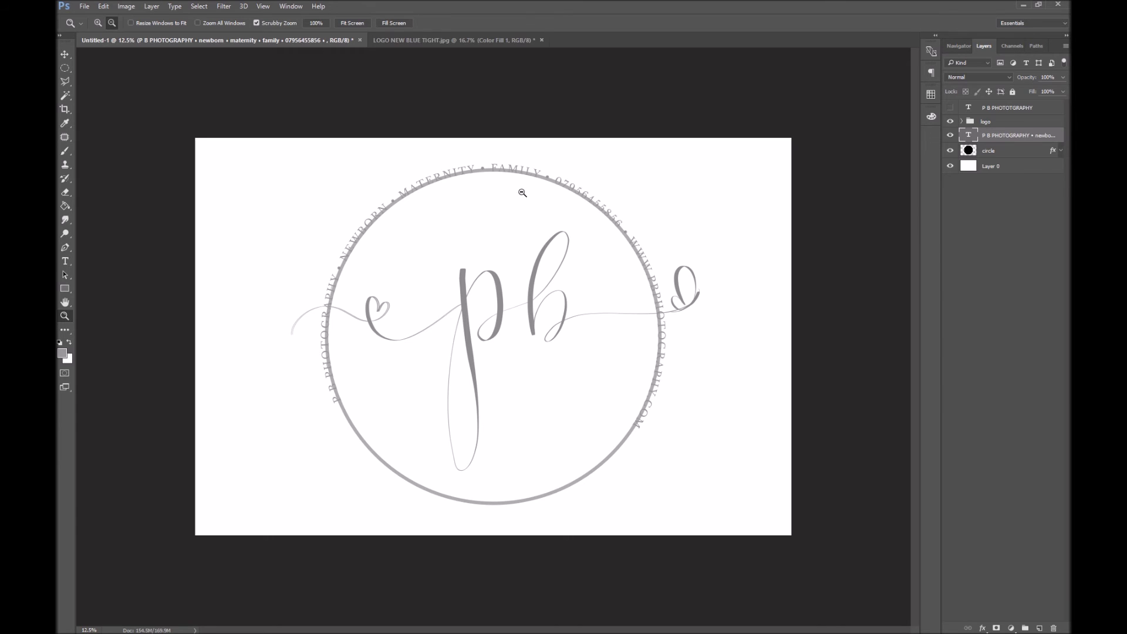
Flip the ring text to the inside of the circle with the Path Selection tool
left_click(67, 273)
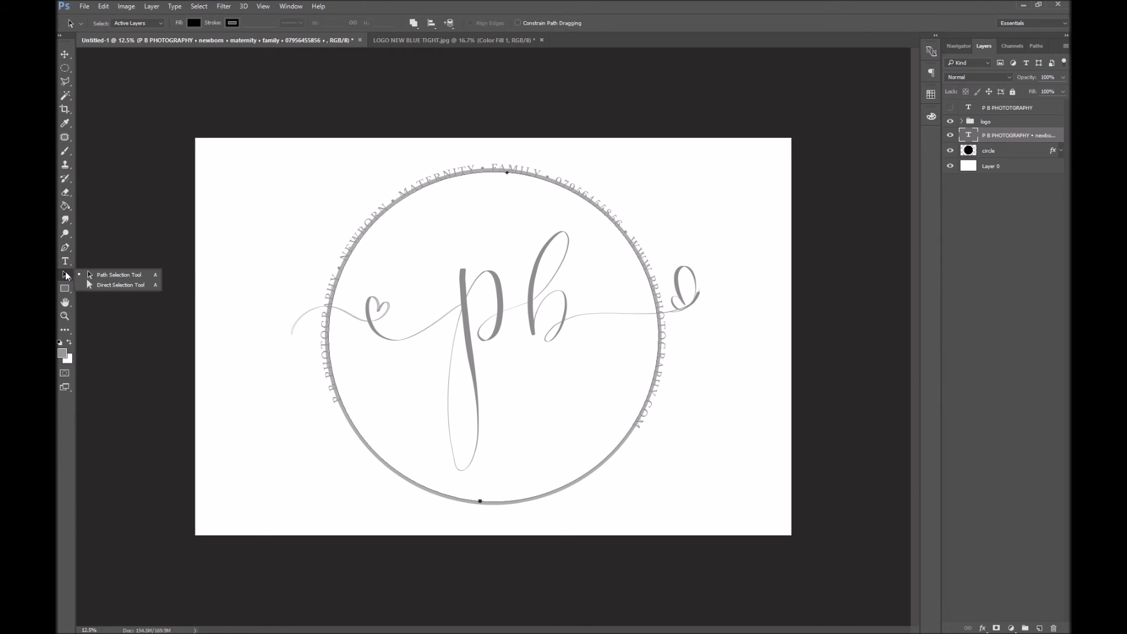
left_click(147, 273)
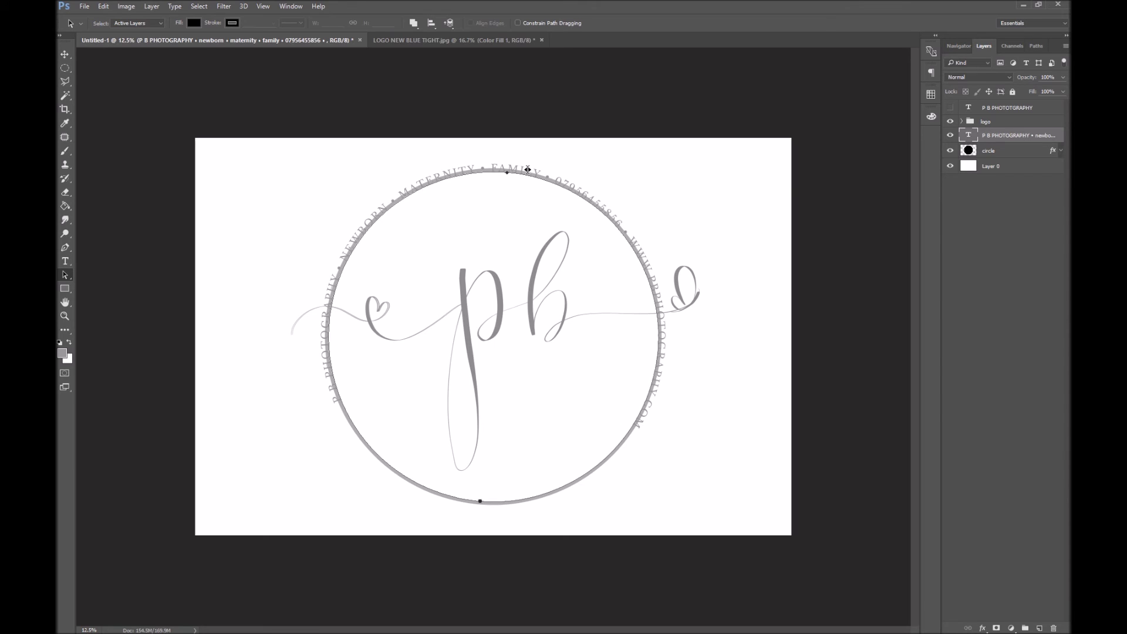
left_click_drag(528, 169, 521, 181)
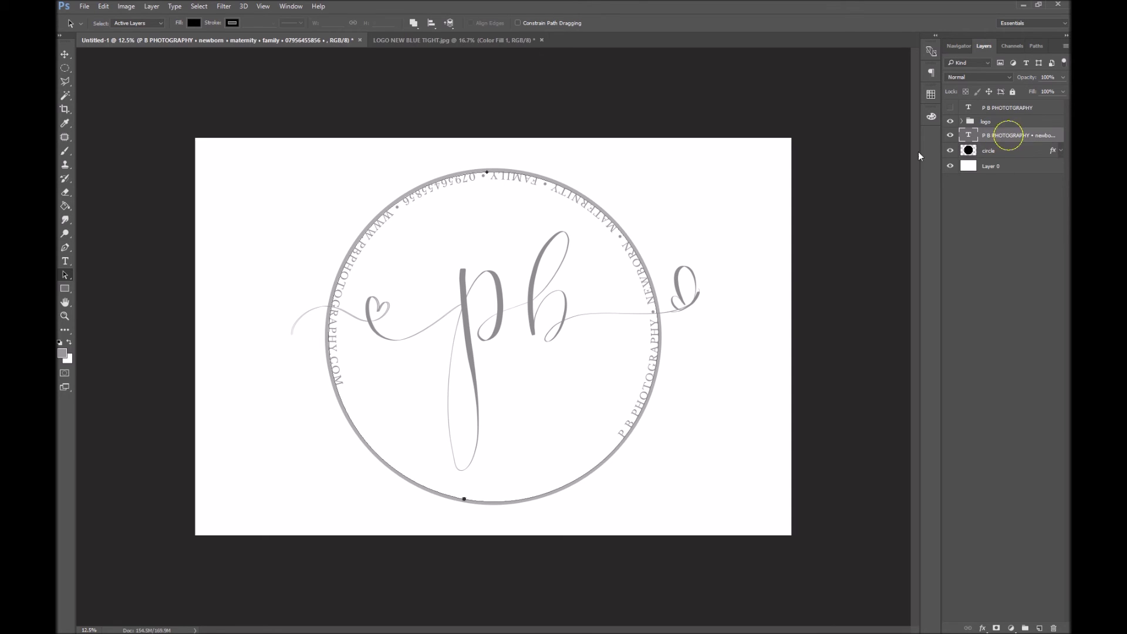
left_click(65, 68)
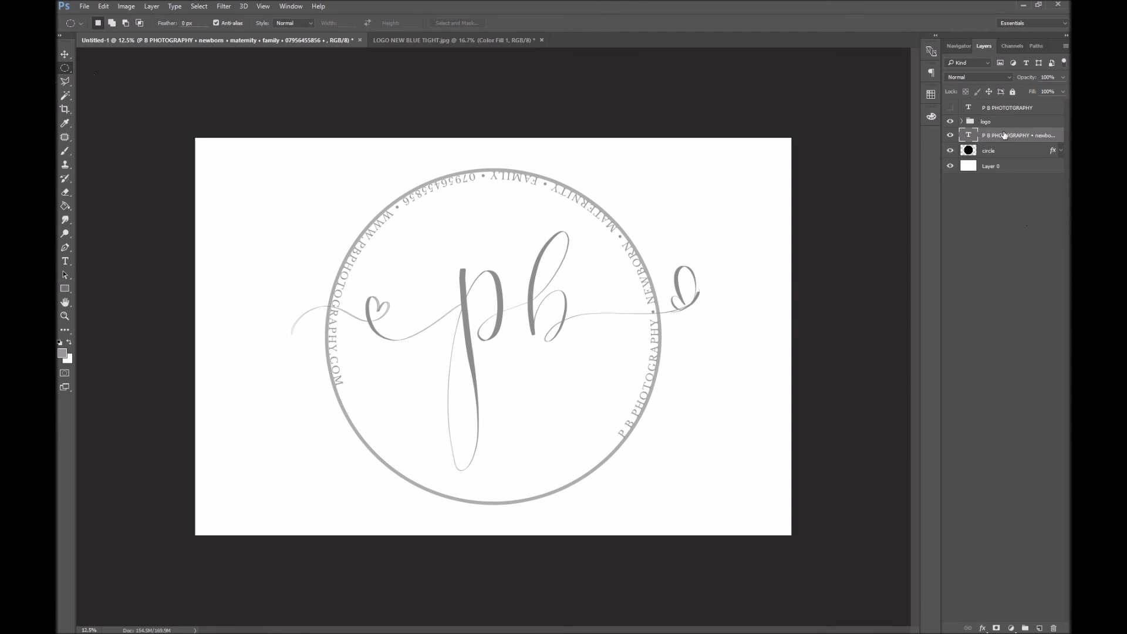
Rotate the ring text, then set its size to 43 pt and tracking to 230
key("ctrl+t")
left_click_drag(730, 209, 312, 473)
key("Return")
double_click(969, 135)
key("ctrl+t")
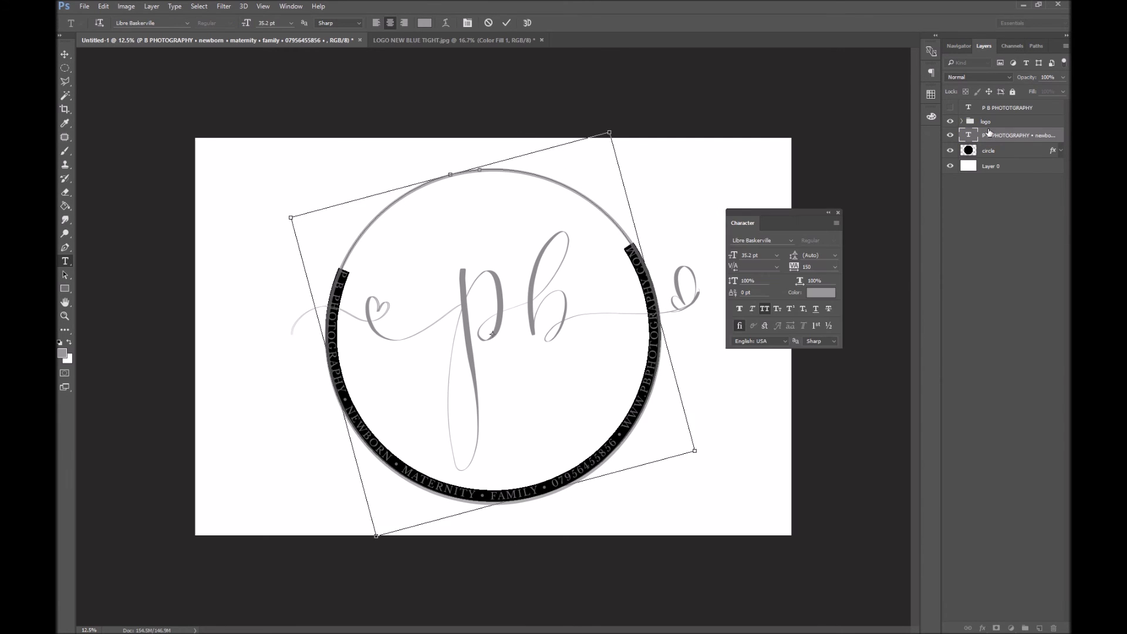
key("Up")
key("Up")
key("Up")
key("Up")
key("Up")
left_click(831, 268)
key("Up")
key("Up")
key("Up")
key("Up")
key("Up")
key("Up")
key("Up")
key("Up")
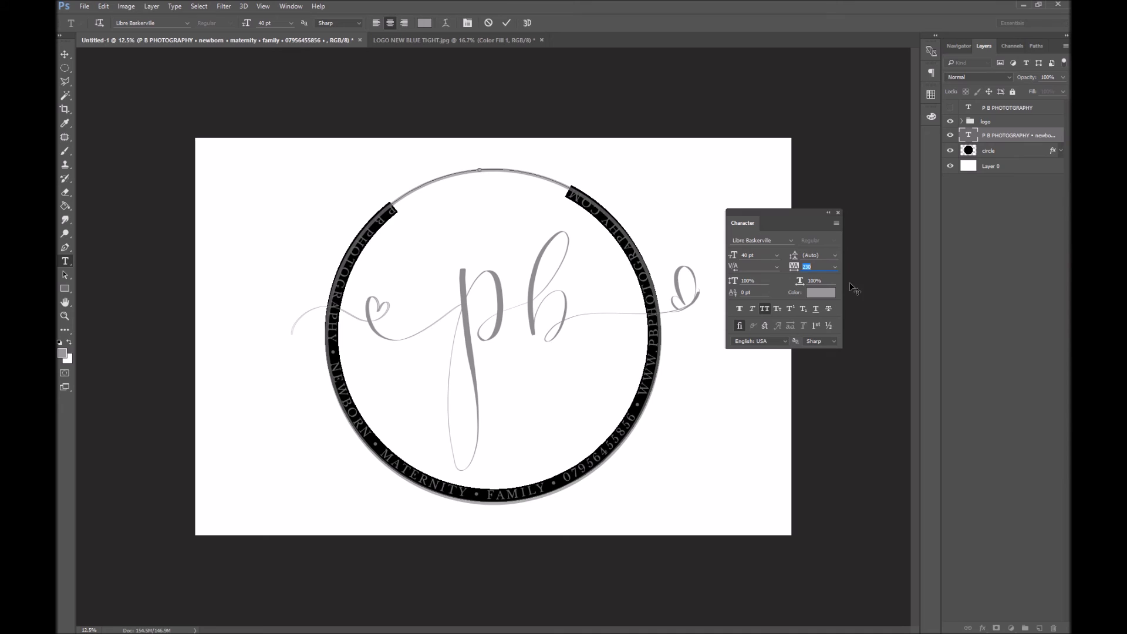
left_click(757, 255)
key("Up")
key("Up")
key("Up")
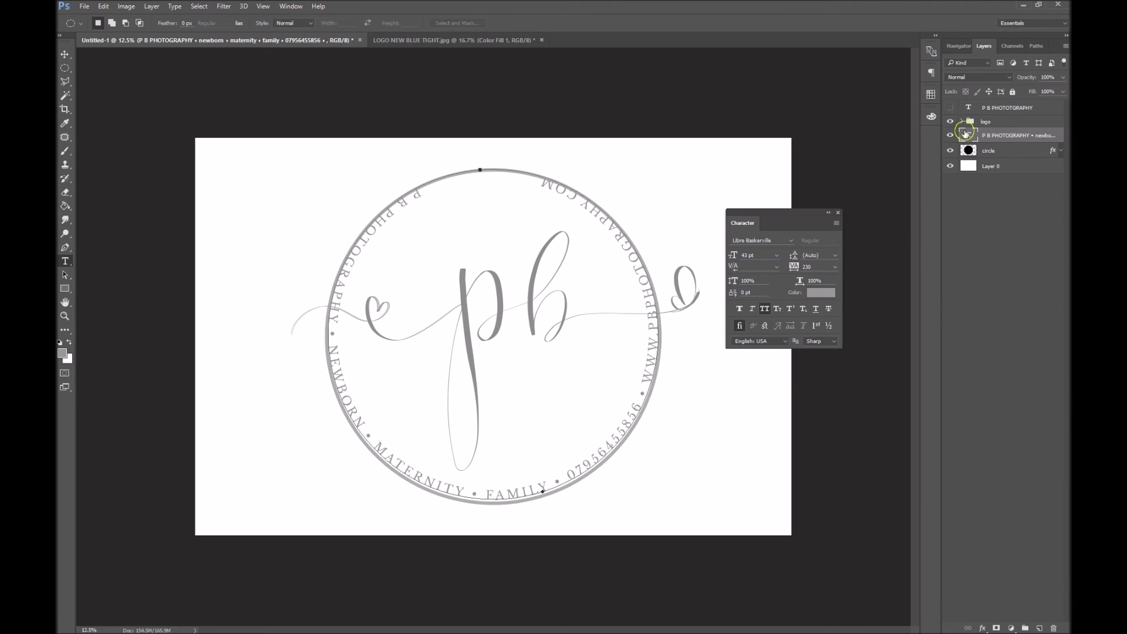
Add a leading bullet and enlarge the whole ring text to 48 pt
left_click(983, 135)
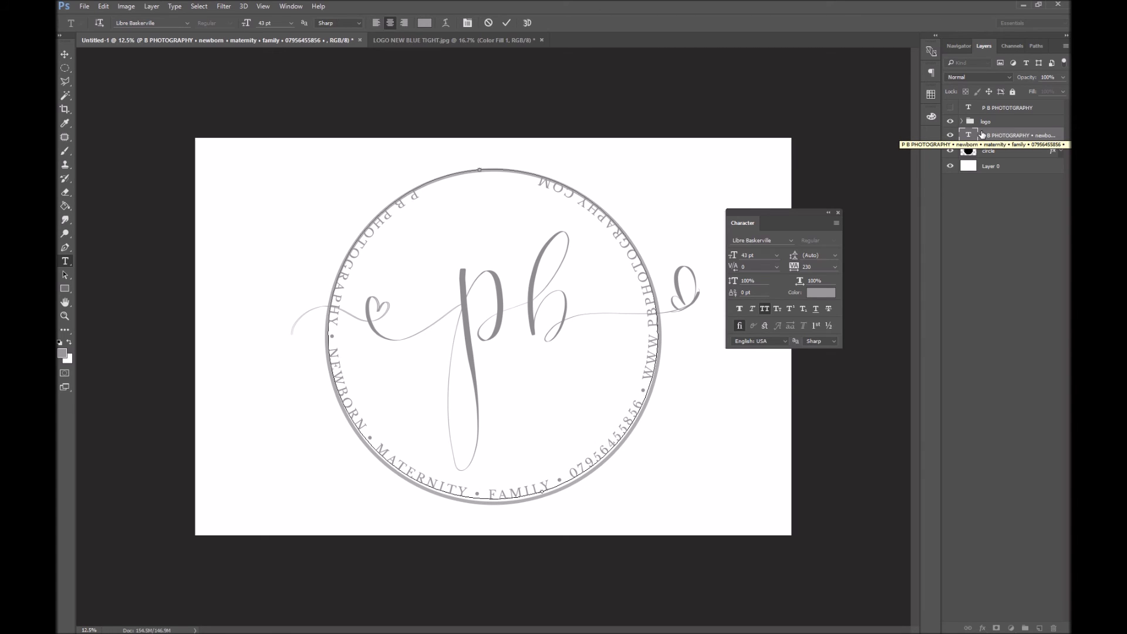
type("•")
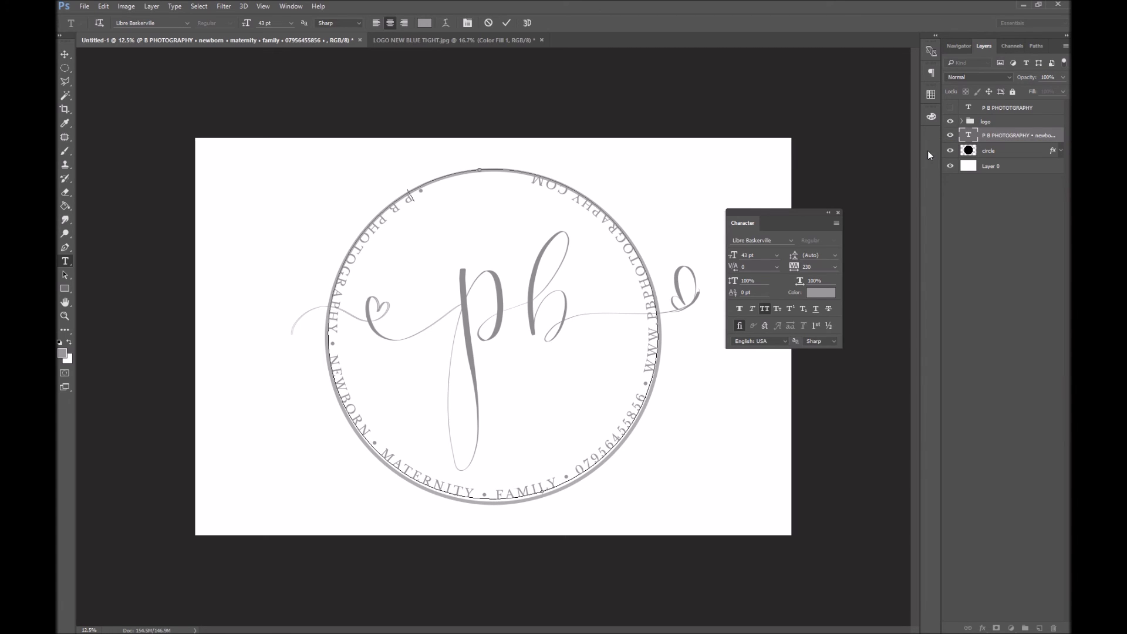
key("ctrl+a")
left_click(766, 254)
key("Up")
key("Up")
key("Up")
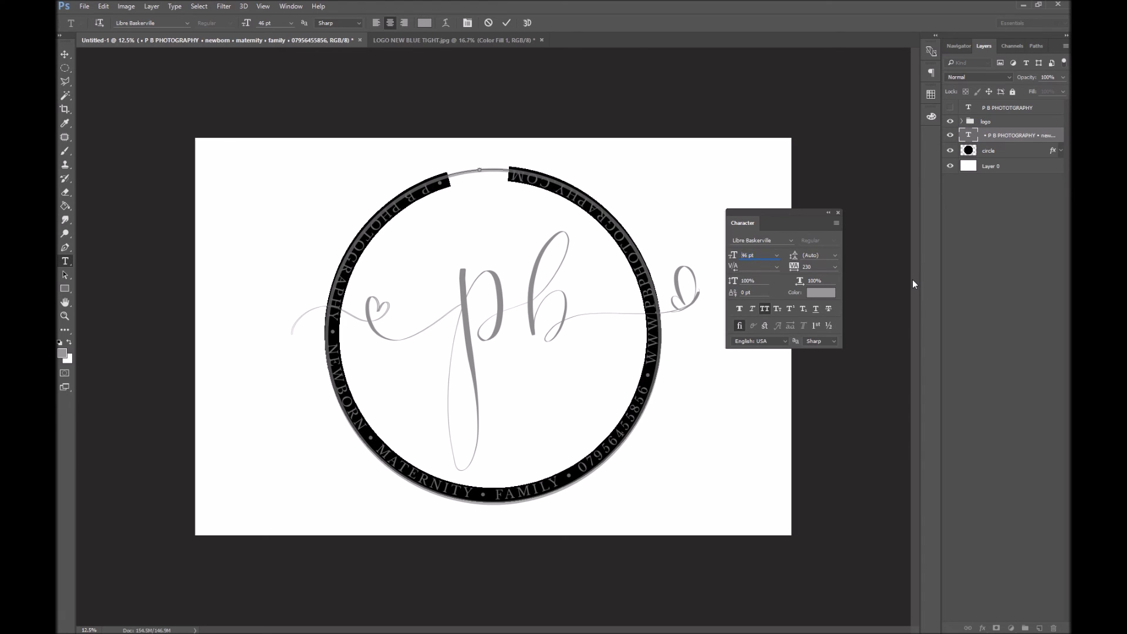
key("Up")
key("Up")
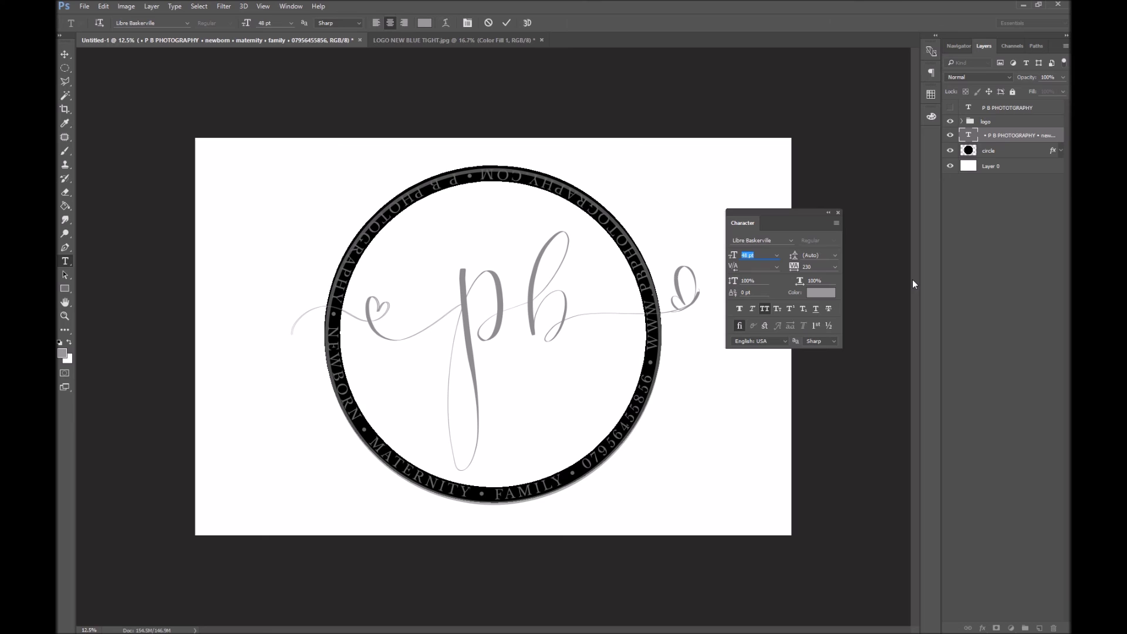
left_click(998, 136)
key("ctrl+t")
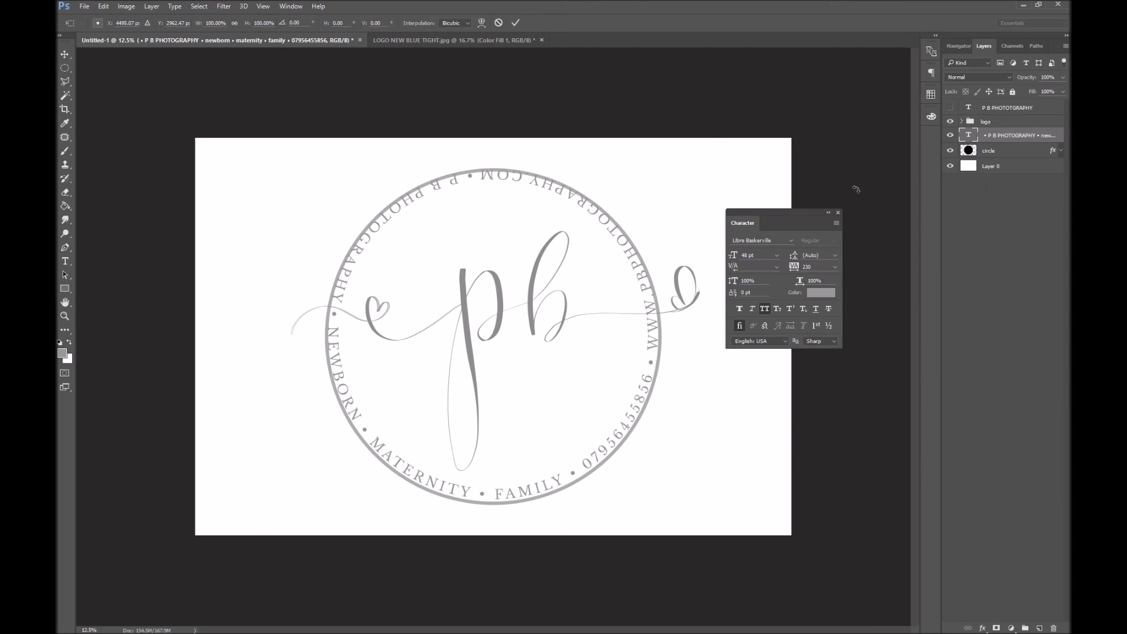
Shrink the ring text to about 96% and centre it on the circle
left_click_drag(693, 133, 680, 143)
left_click_drag(600, 288, 608, 278)
key("Return")
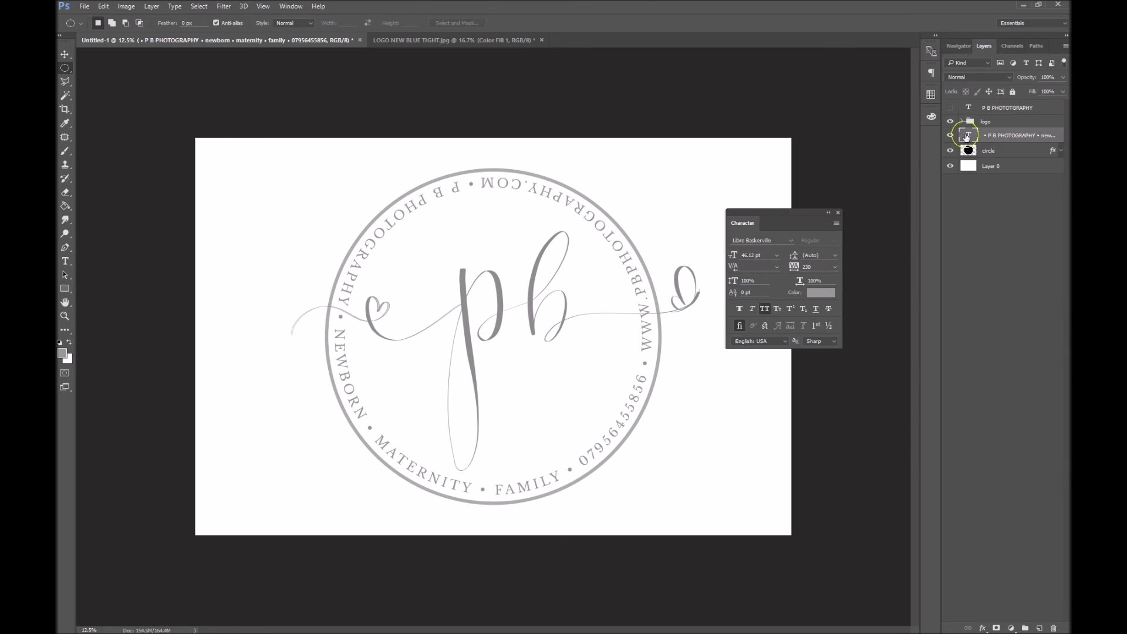
Rotate the ring text 120° and bring up the LOGO NEW BLUE TIGHT.jpg reference
key("ctrl+t")
left_click_drag(738, 383, 218, 379)
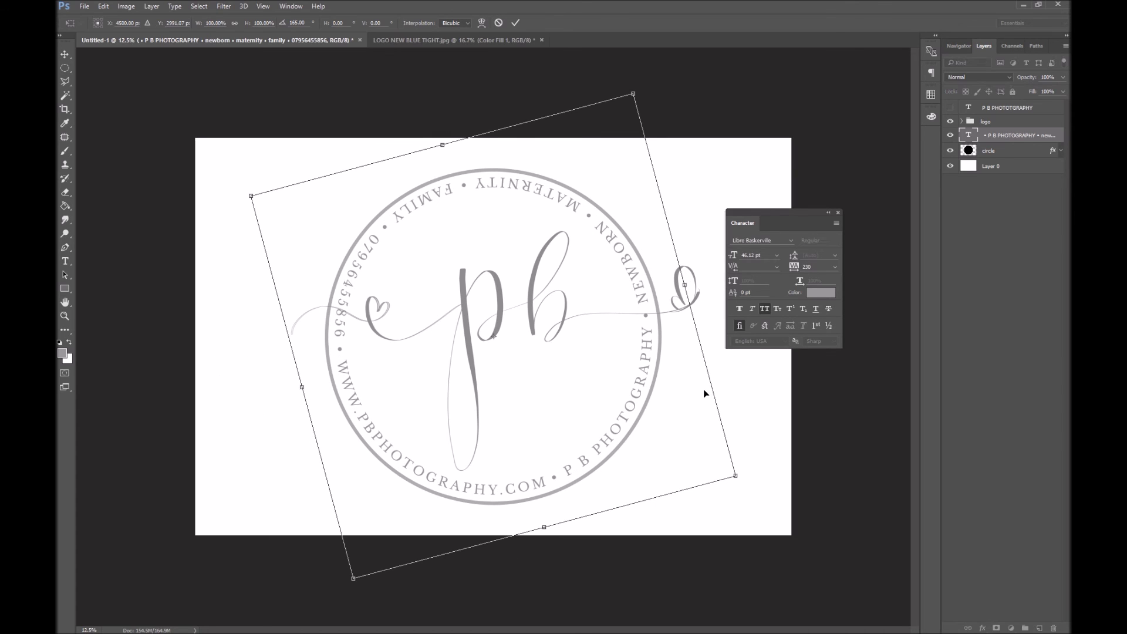
key("Return")
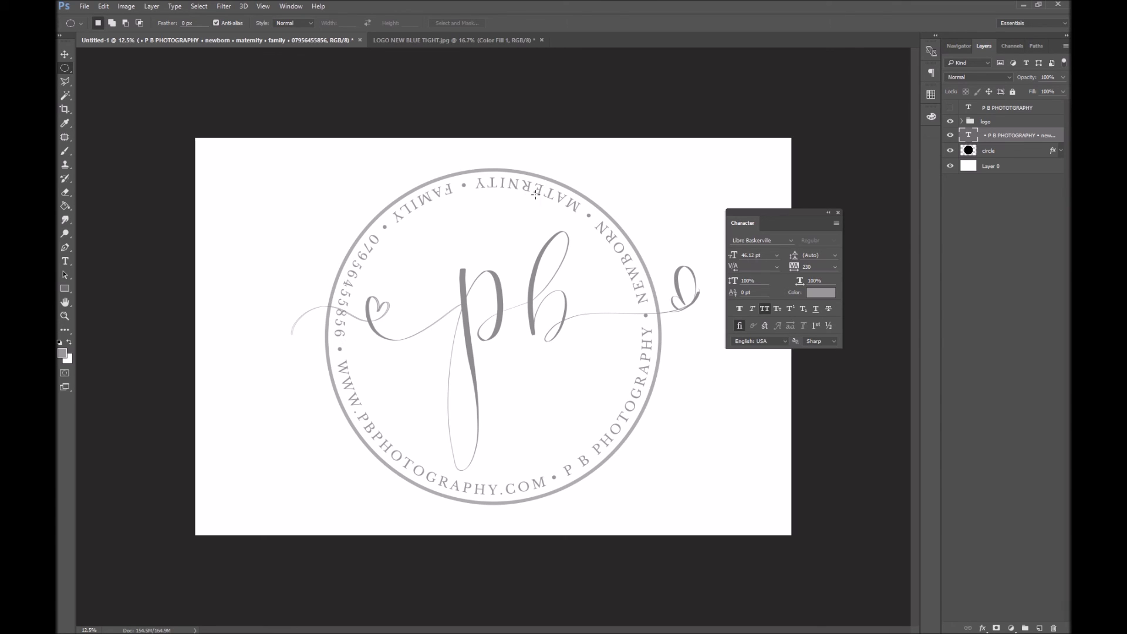
left_click(450, 40)
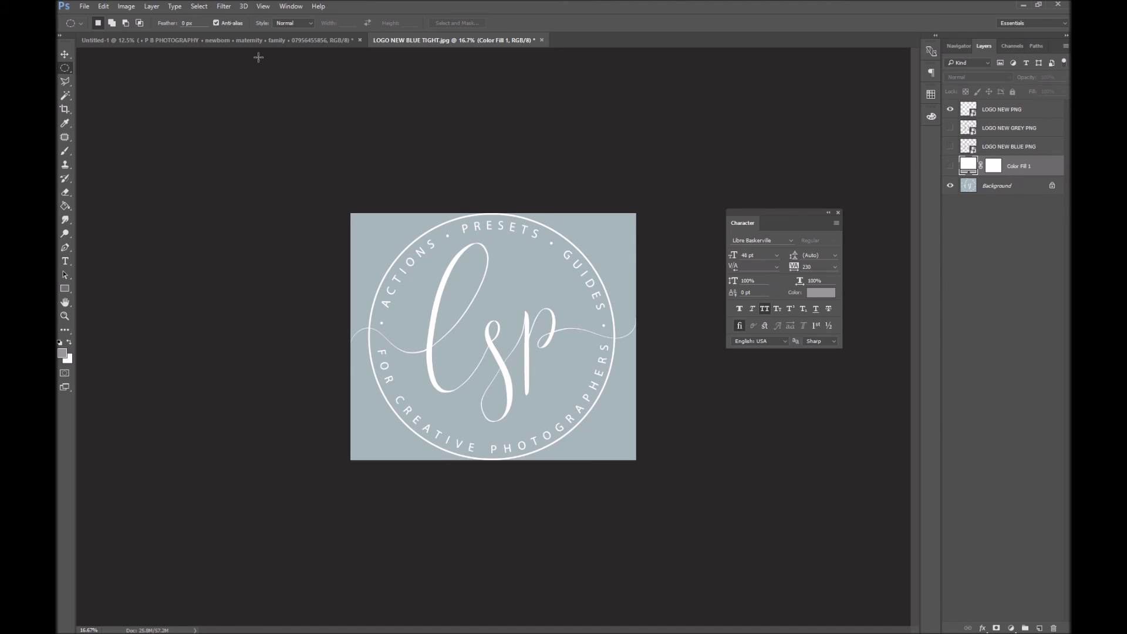
Back in Untitled-1, expand the logo group and hide the left and right swirl layers
left_click(207, 42)
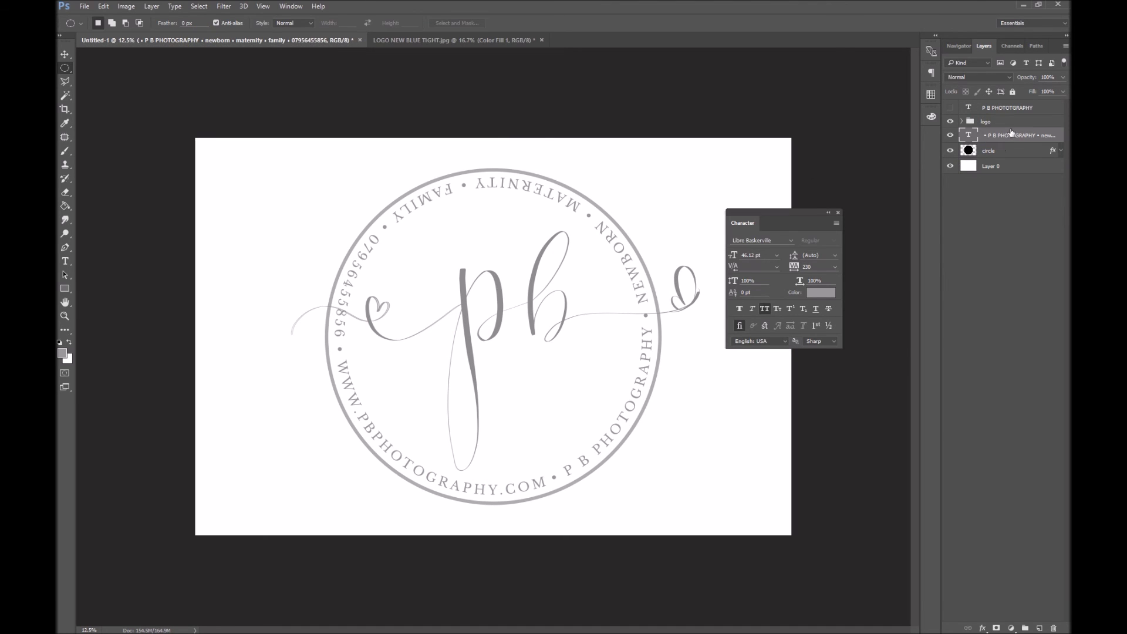
left_click(1008, 122)
left_click(962, 121)
left_click(950, 135)
left_click(950, 150)
Free Transform the b copy, b and P letters down-left, scaling them to about 91%
left_click(1025, 166)
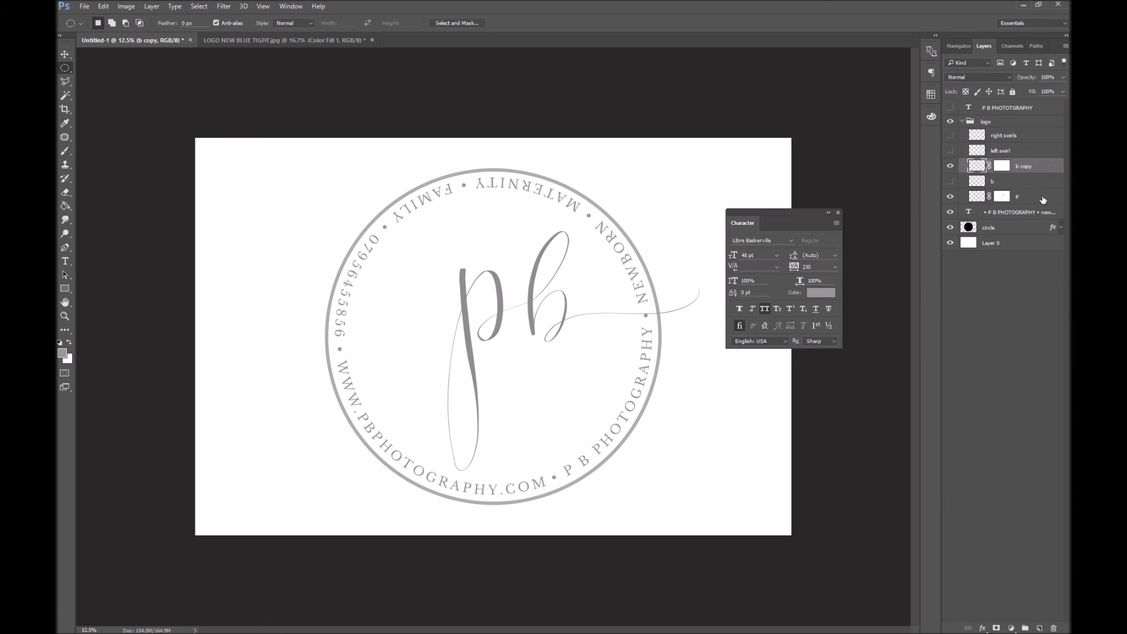
left_click(1038, 197, "shift")
key("ctrl+t")
left_click_drag(569, 347, 519, 362)
left_click_drag(649, 247, 688, 211)
left_click_drag(629, 294, 640, 294)
left_click_drag(696, 210, 642, 253)
left_click_drag(616, 317, 629, 307)
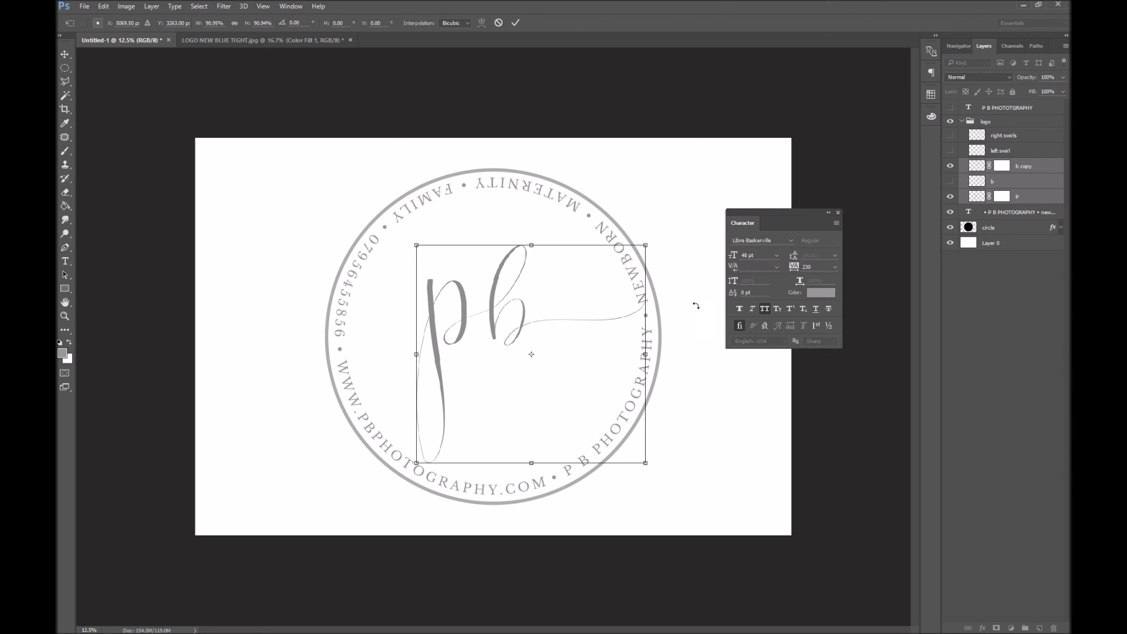
key("Return")
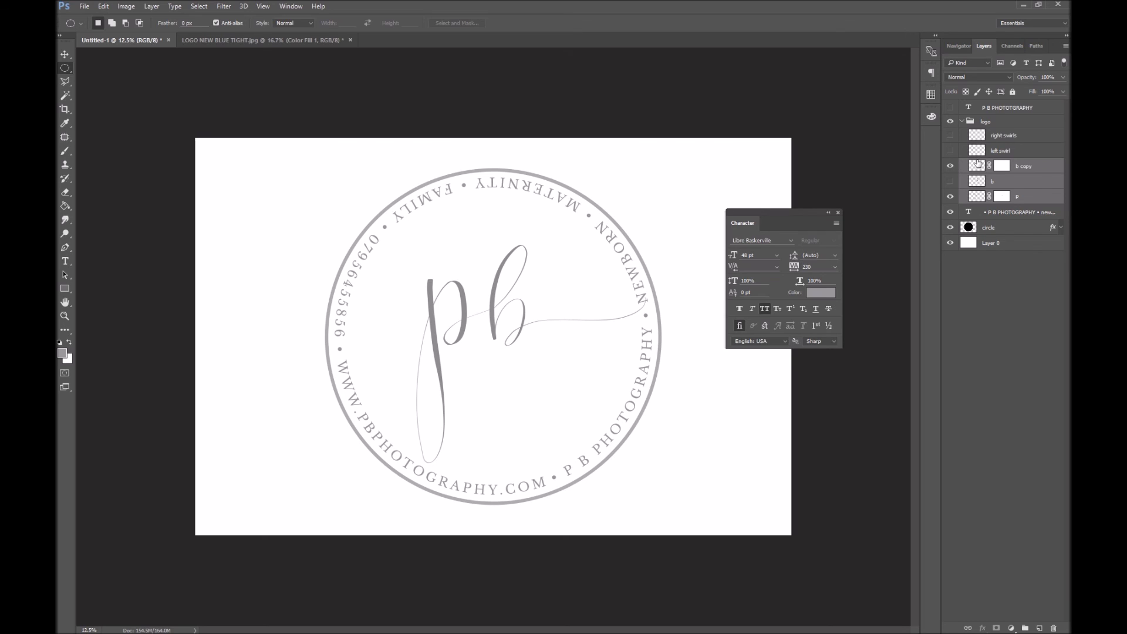
On the P layer, marquee the p's lower tail and Warp it into an upward-left curve
left_click(1045, 197)
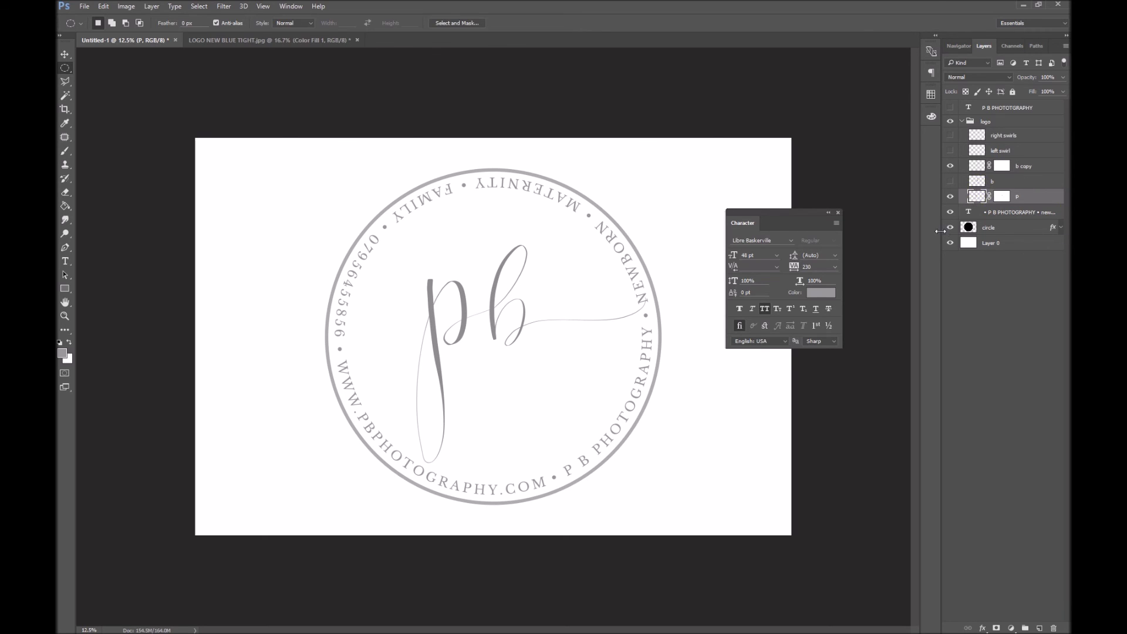
left_click_drag(65, 68, 92, 85)
left_click_drag(459, 525, 321, 321)
key("ctrl+t")
right_click(456, 367)
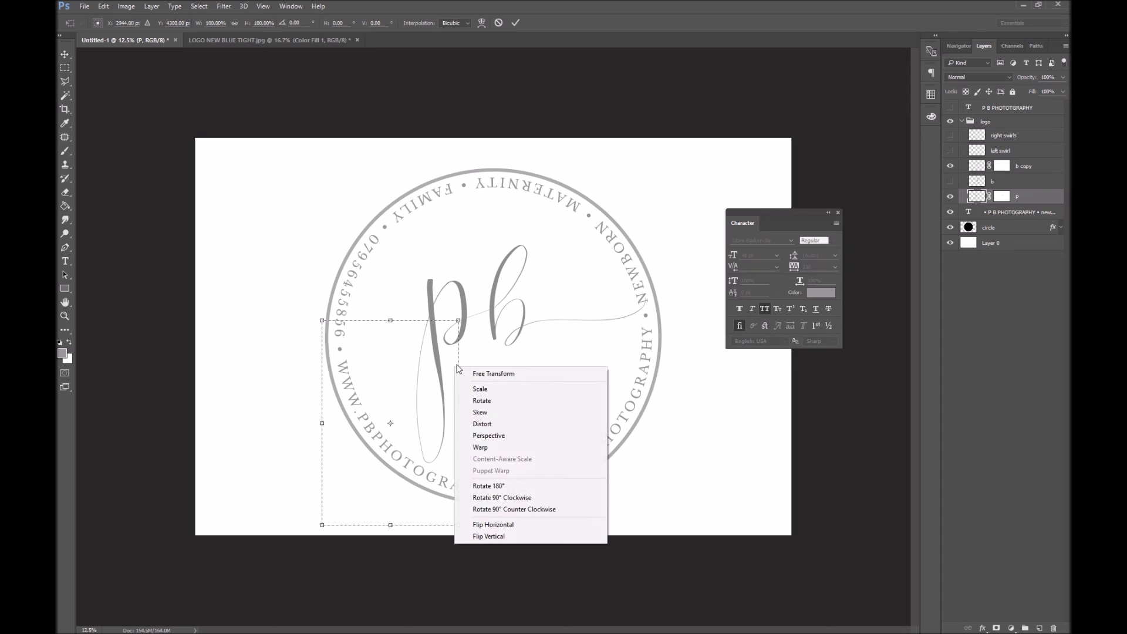
left_click(517, 448)
left_click_drag(417, 524, 382, 405)
left_click_drag(322, 525, 363, 274)
key("m")
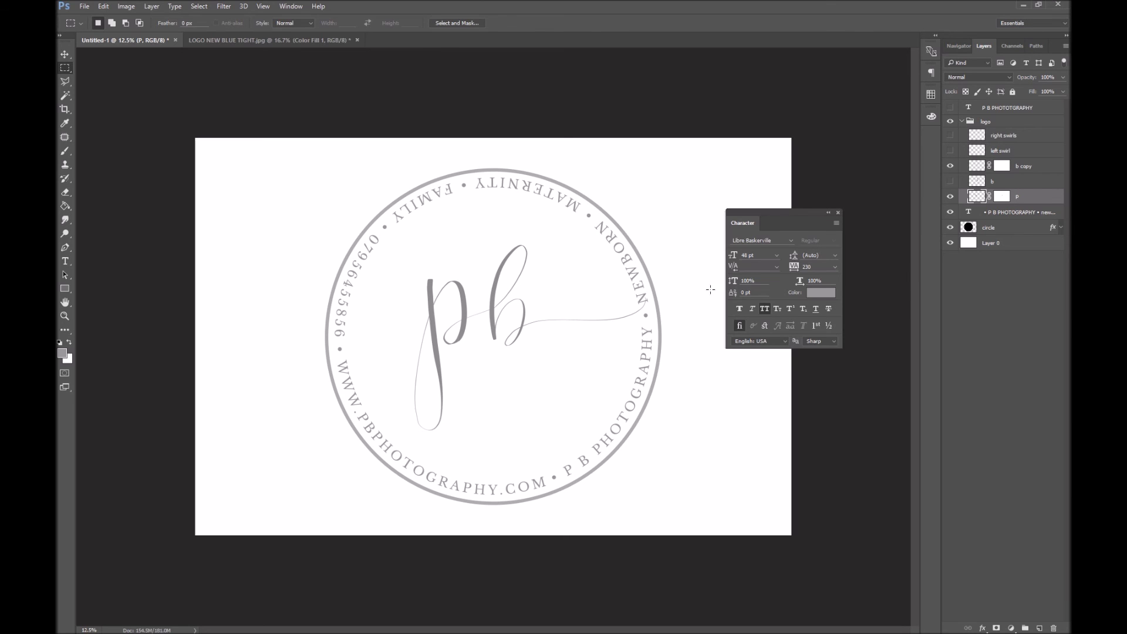
Toggle Layer 0's visibility off and on, then bring up The Sugarlands Script Set page in the browser
left_click(951, 243)
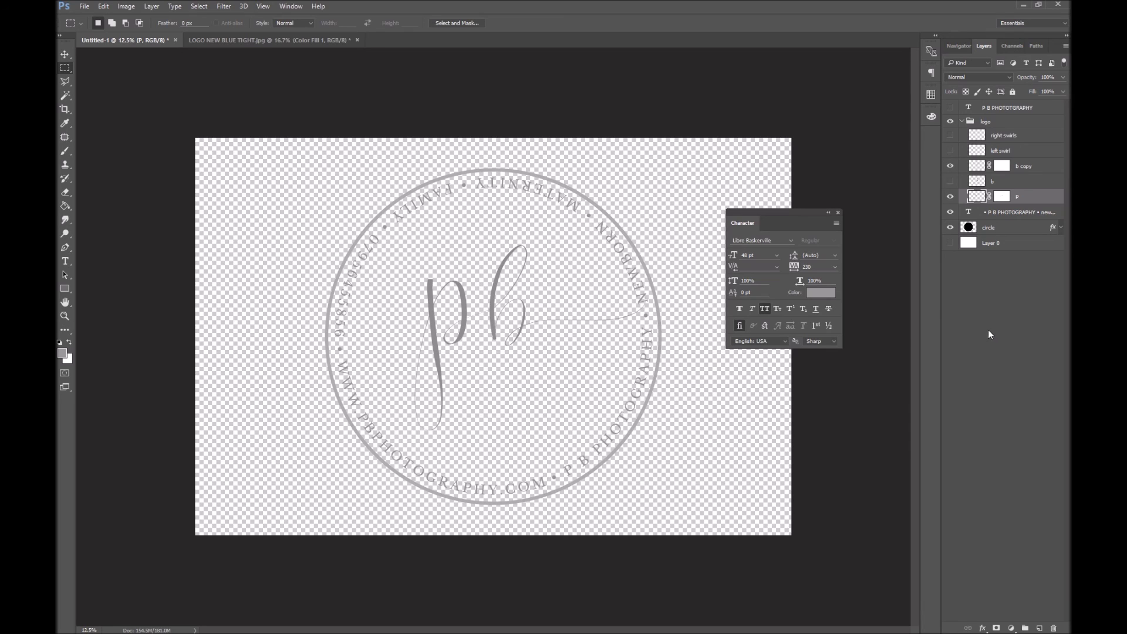
left_click(951, 244)
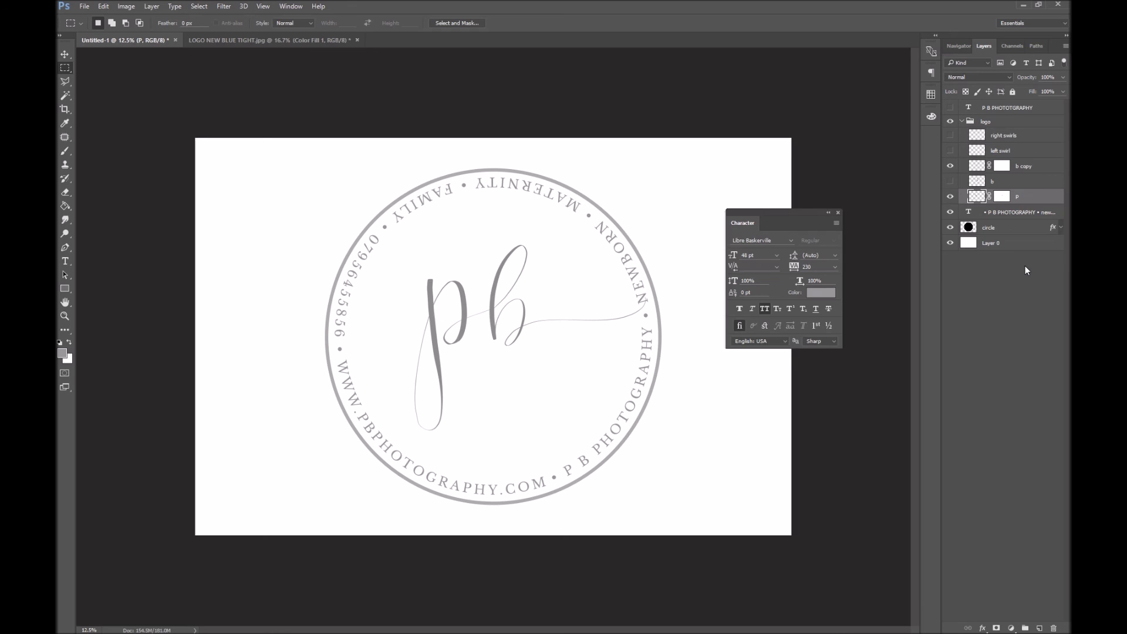
left_click(1024, 4)
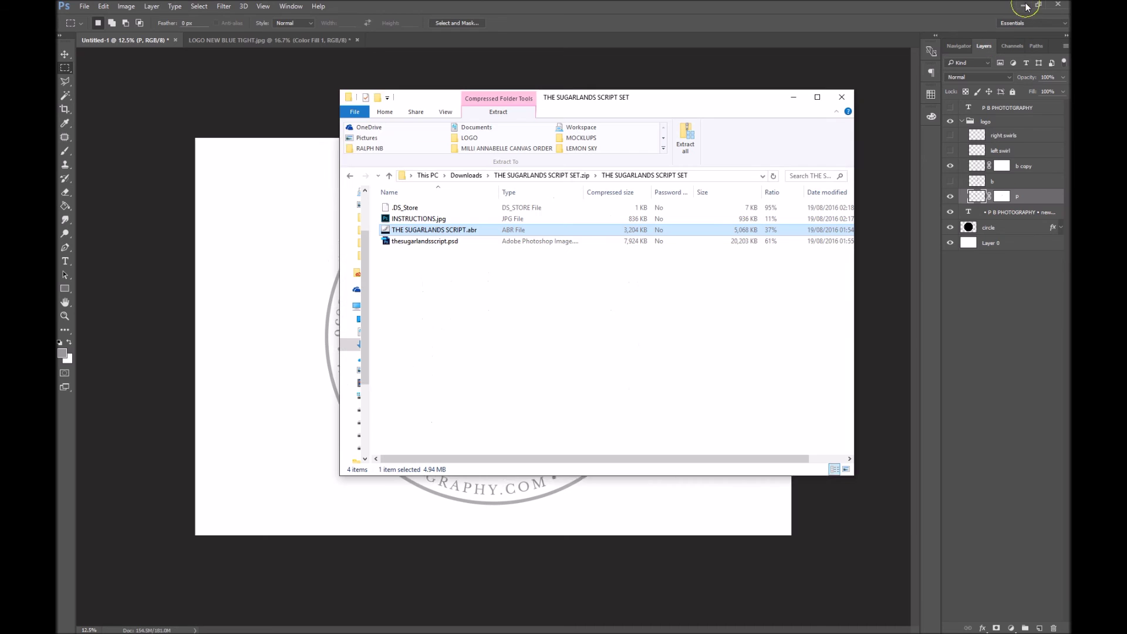
left_click(842, 97)
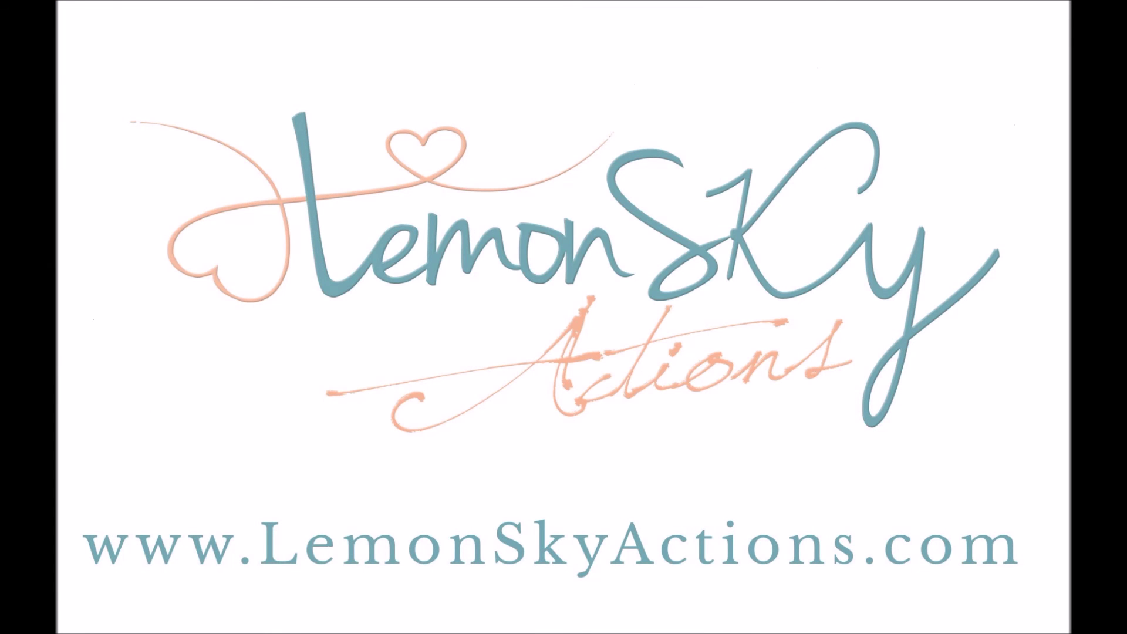
key("alt+Tab")
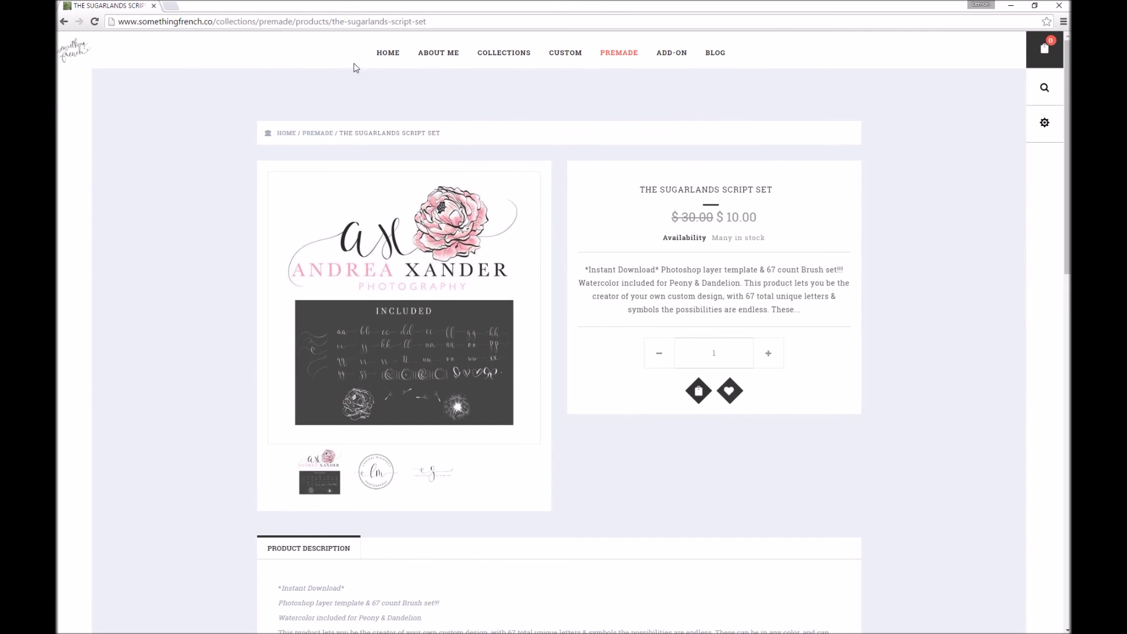
Browse Home and Premade to The Sugarlands Script Set, view its zaiella studios sample, then minimize Chrome
left_click(385, 53)
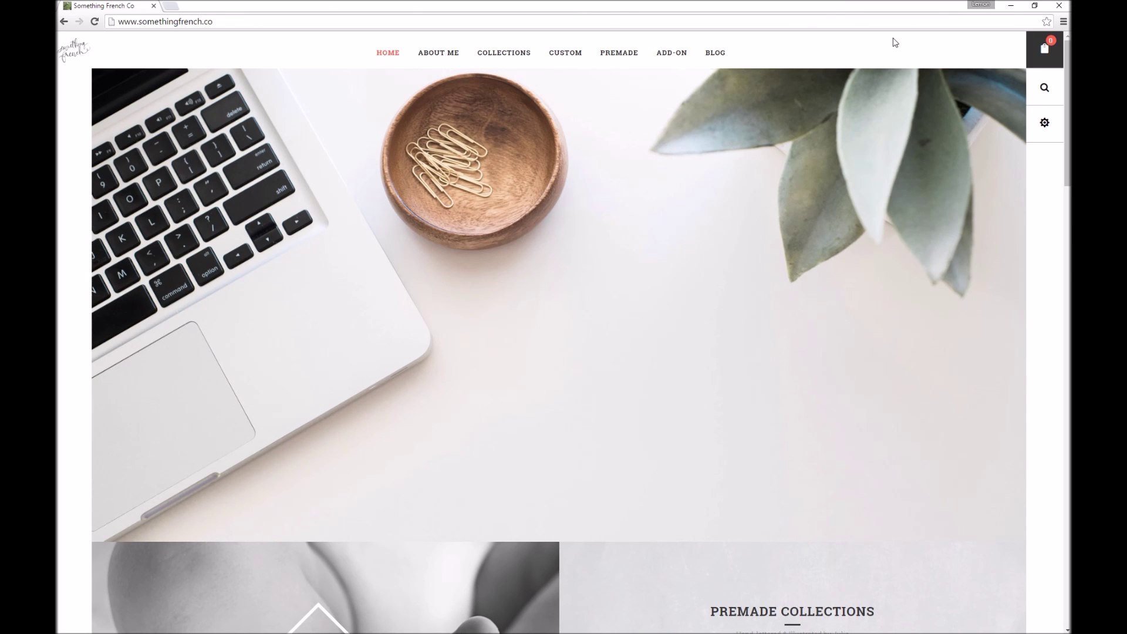
scroll(755, 333, "down", 1)
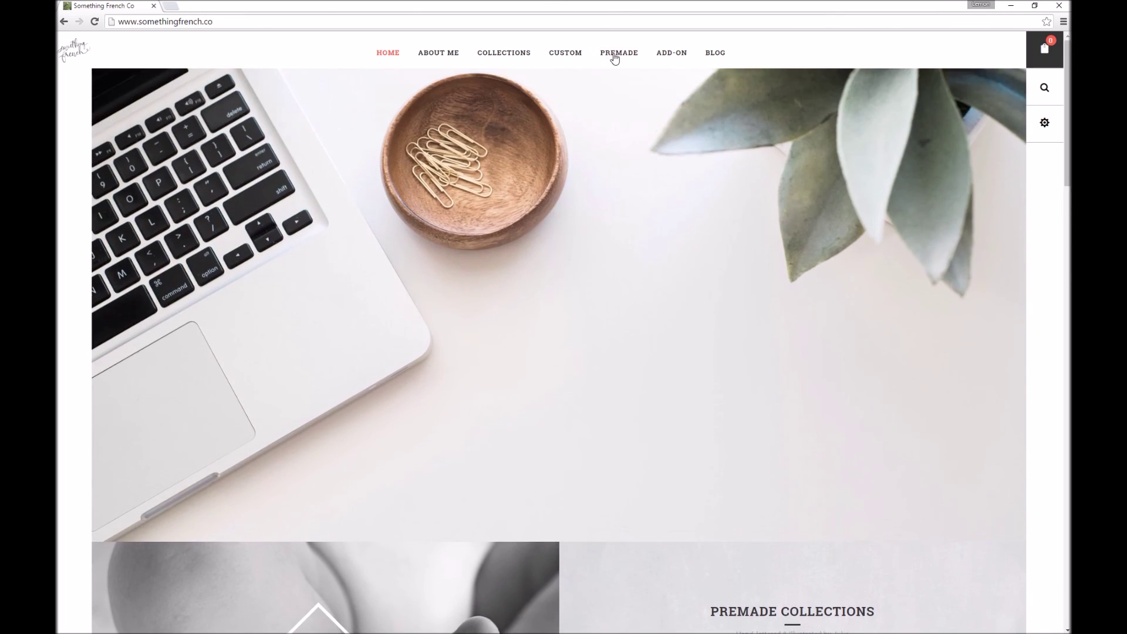
left_click(616, 54)
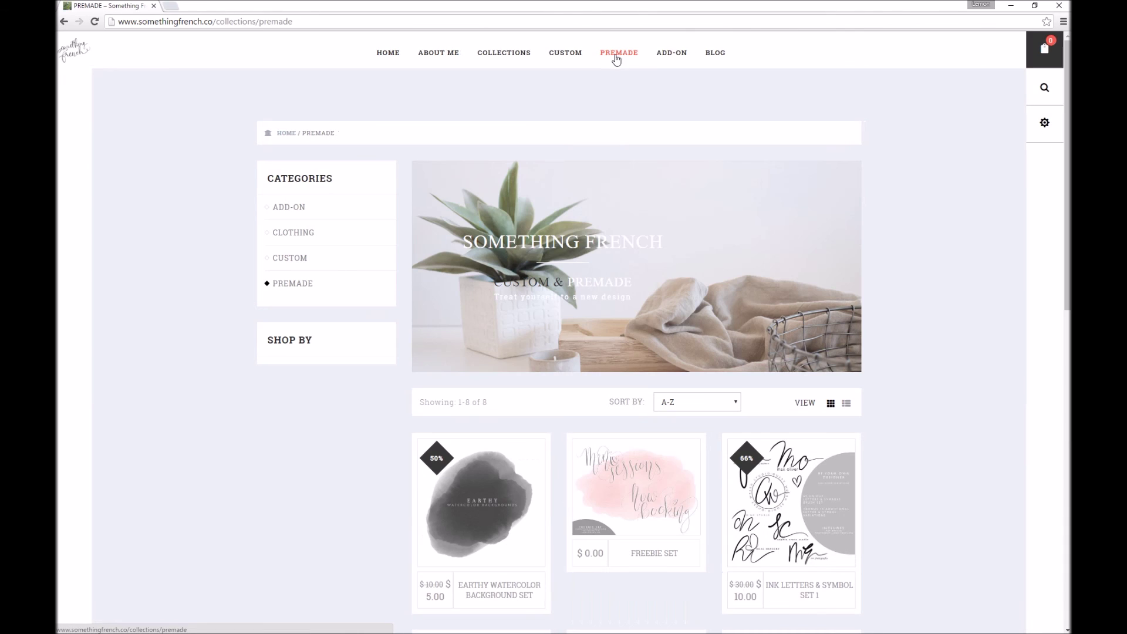
scroll(863, 559, "down", 5)
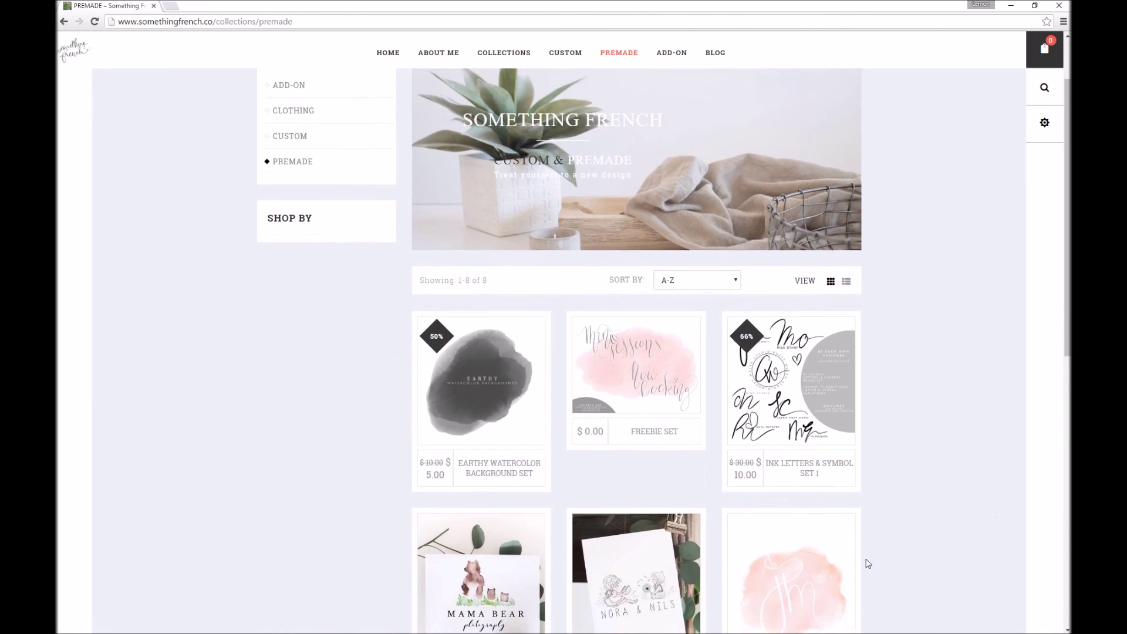
scroll(851, 581, "down", 4)
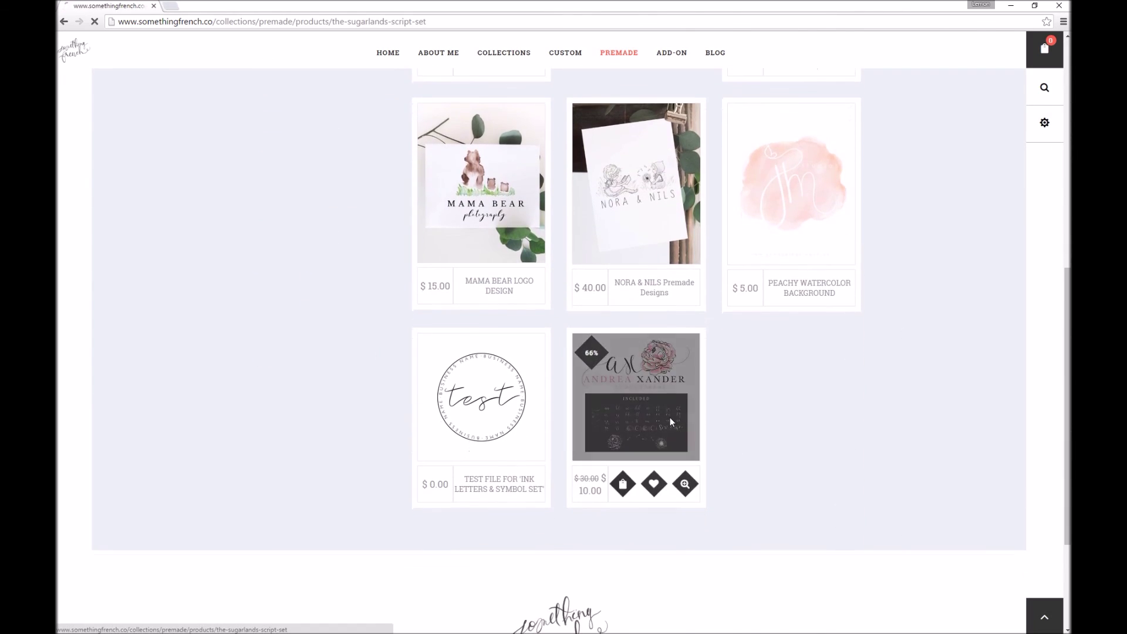
left_click(671, 417)
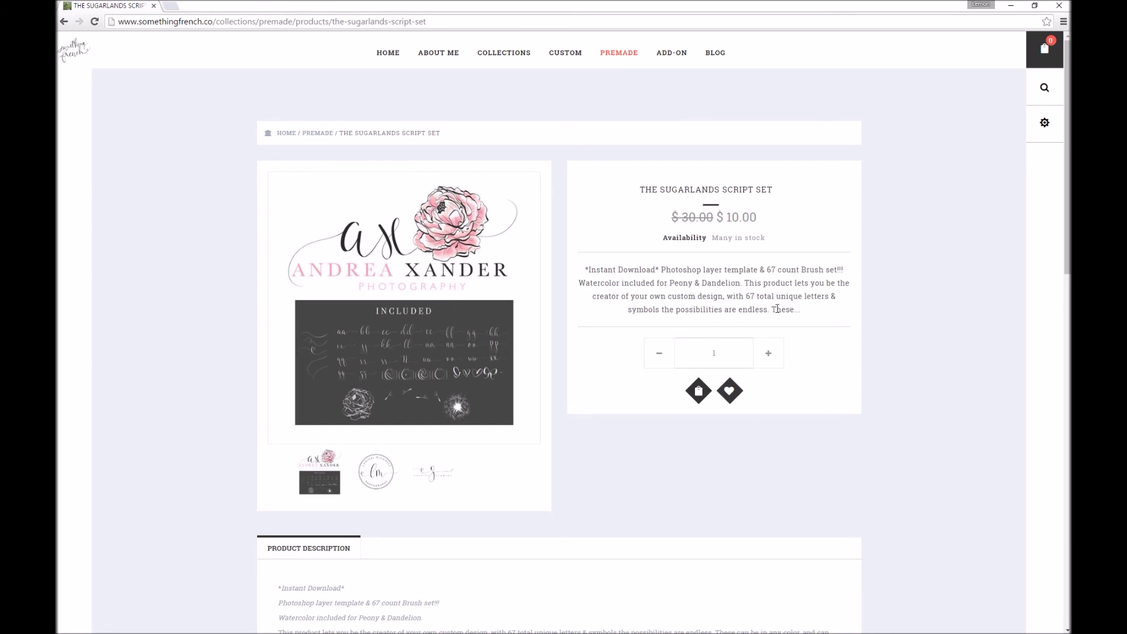
left_click(433, 476)
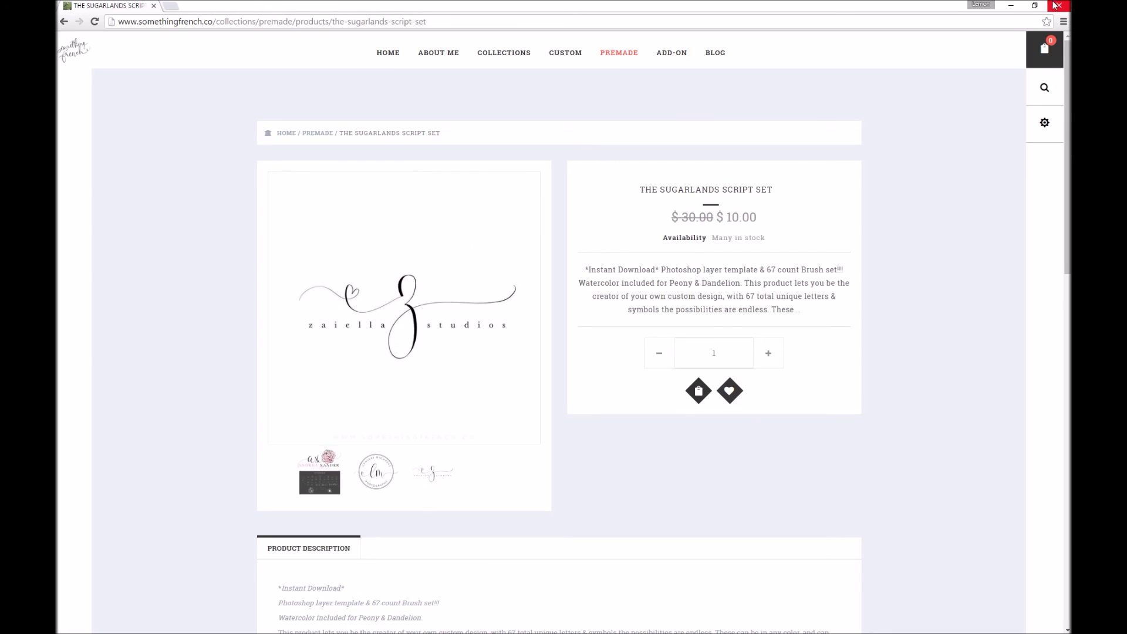
left_click(1015, 6)
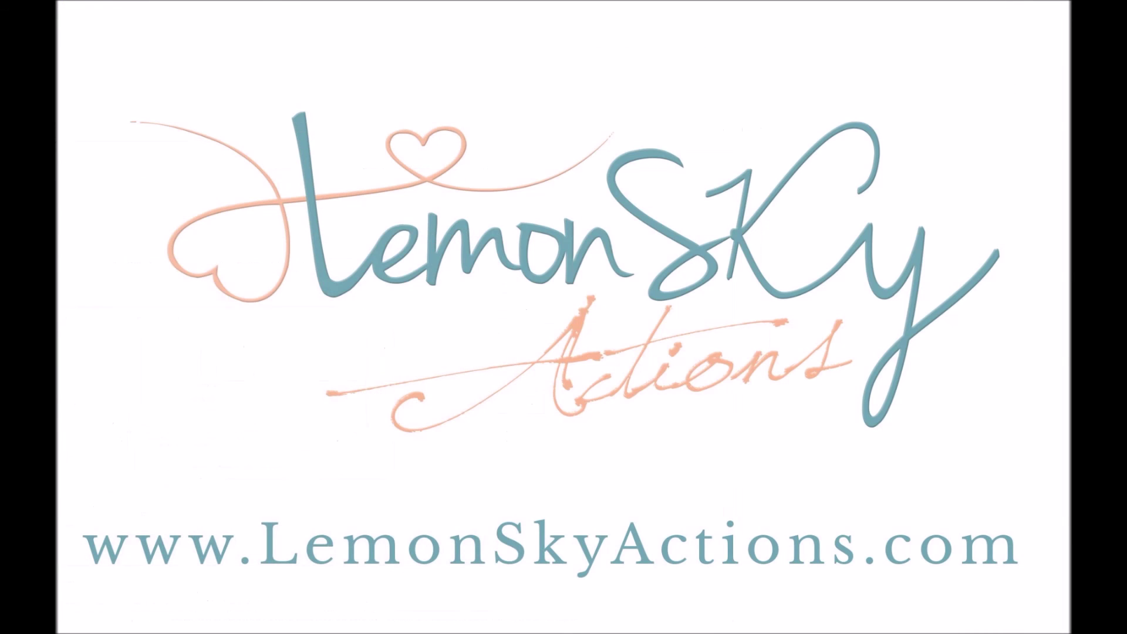